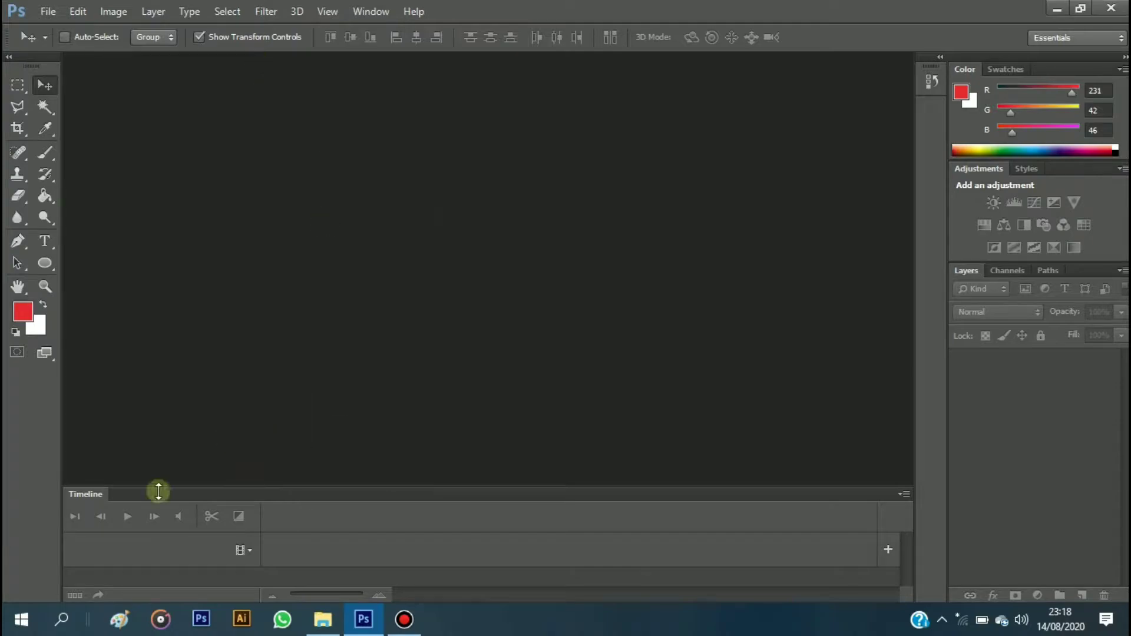
Create a new white 4000 × 1500 px document at 72 resolution named 'Banner 75 RI'.
left_click(374, 11)
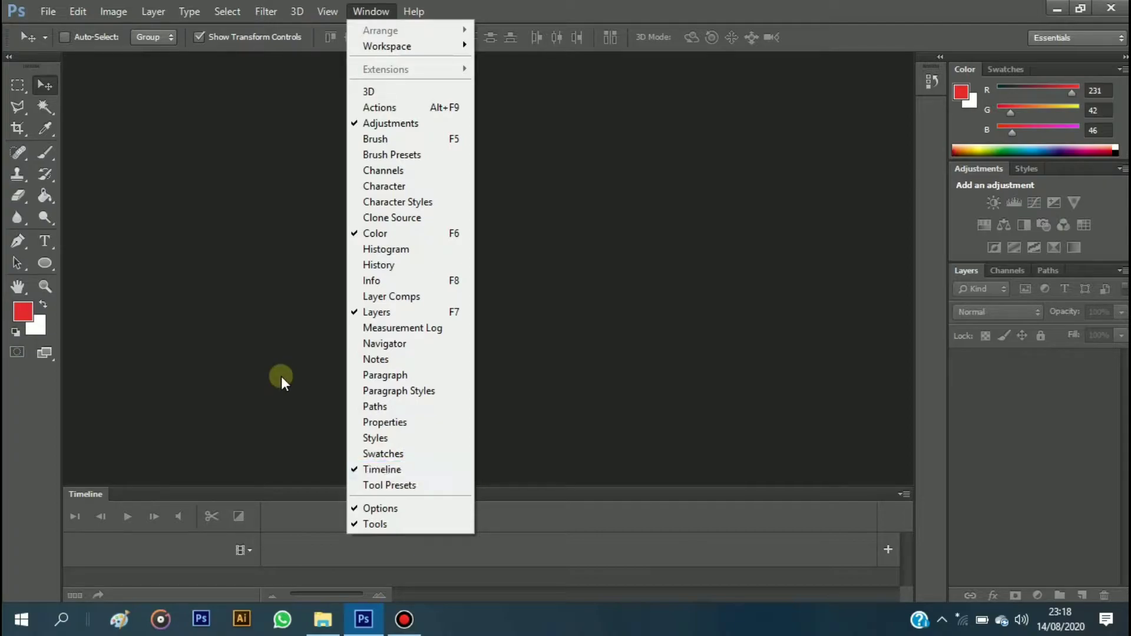
left_click(298, 306)
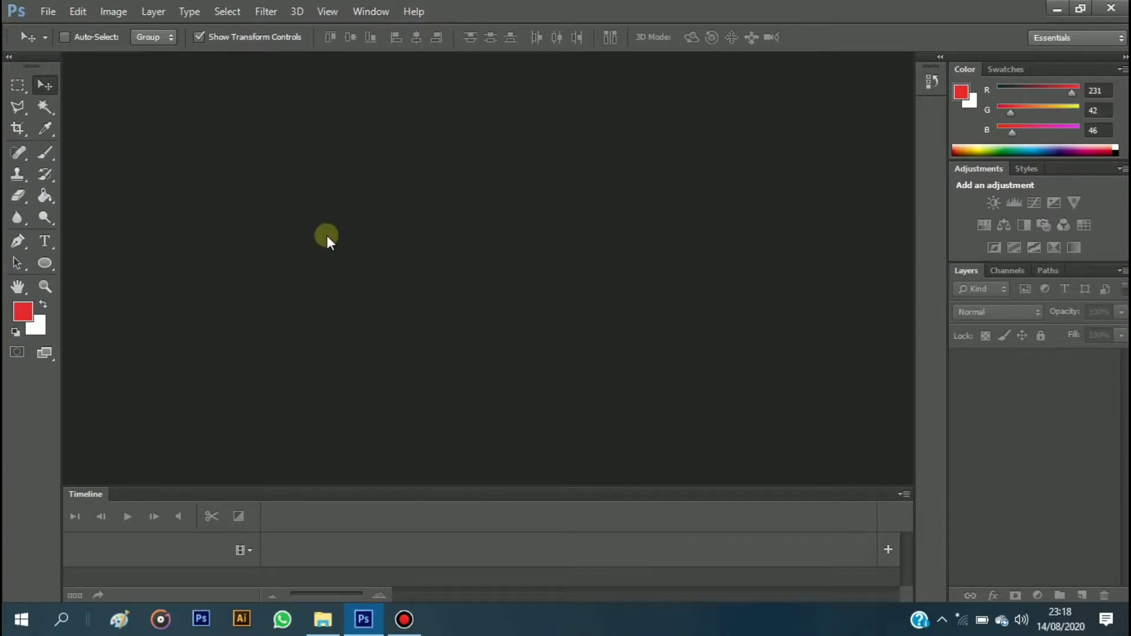
left_click(50, 11)
left_click(56, 27)
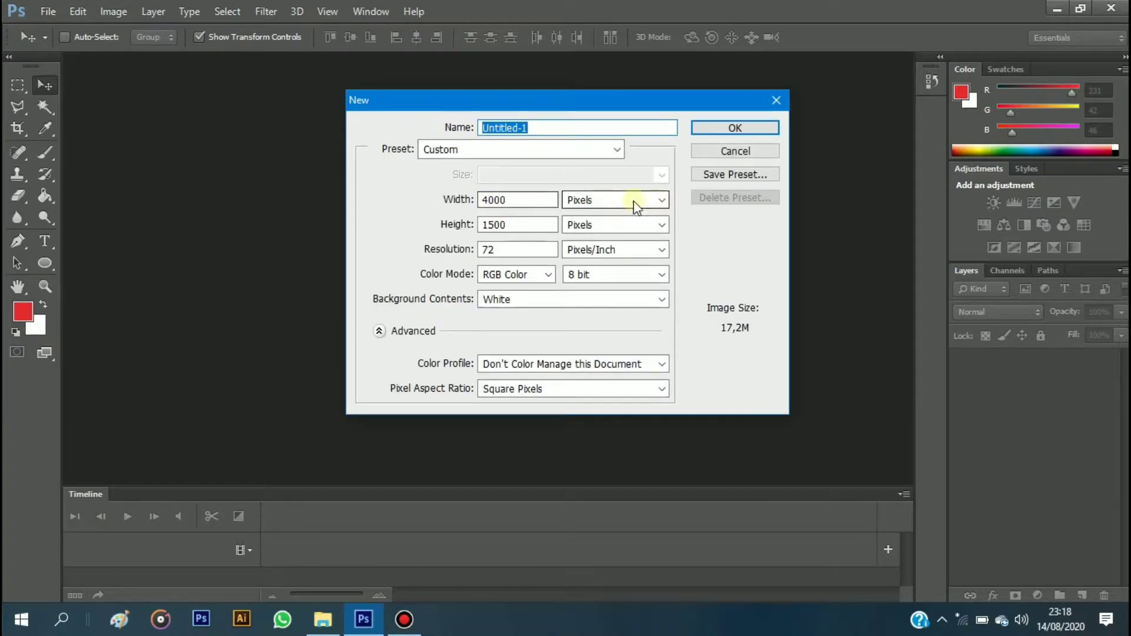
double_click(507, 203)
left_click(516, 225)
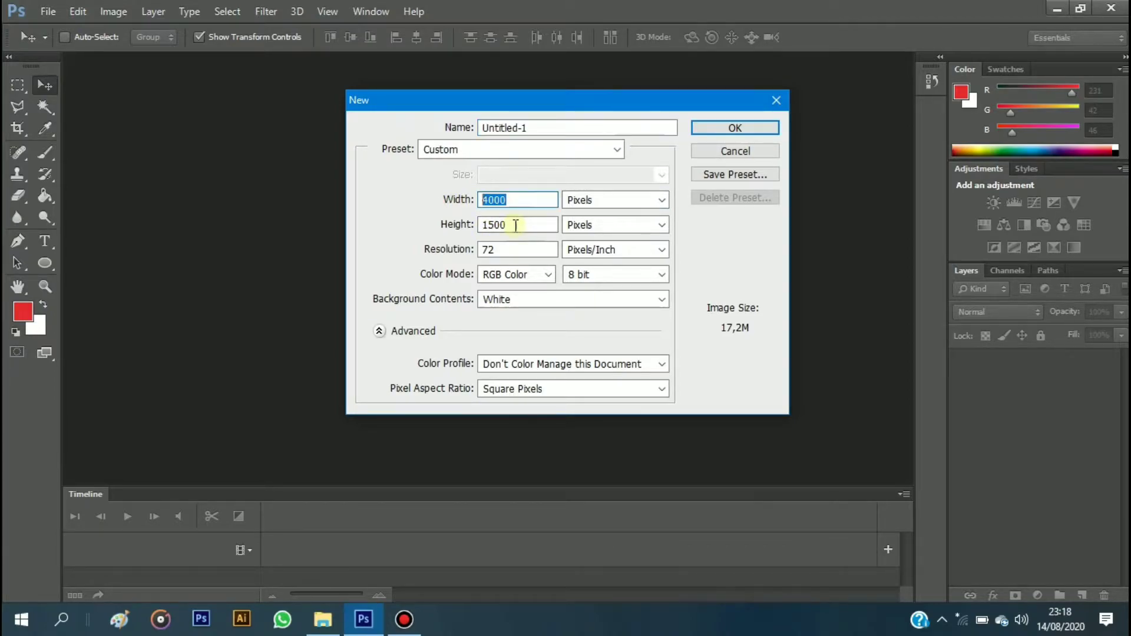
left_click(547, 248)
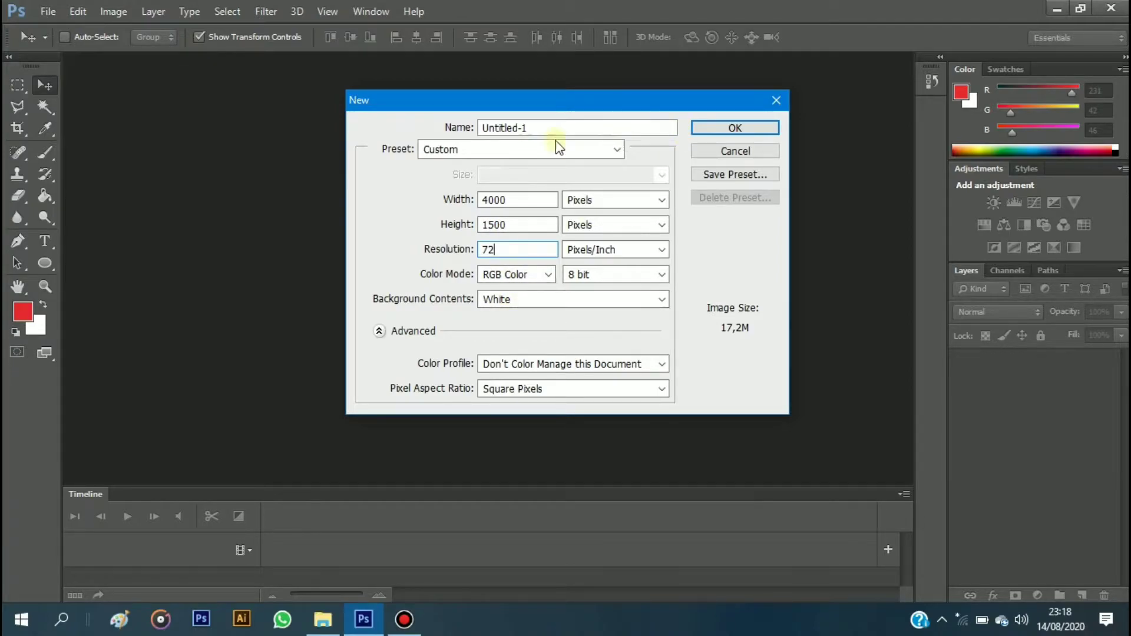
key("shift+Tab")
key("shift+Tab")
key("shift+Tab")
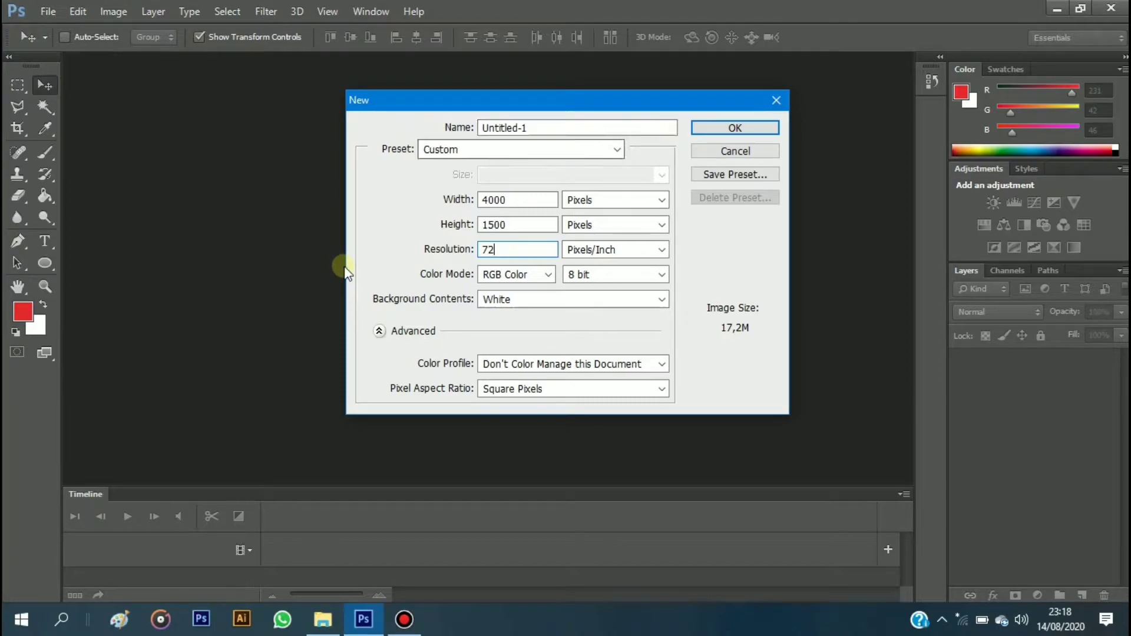
key("shift+Tab")
type("B")
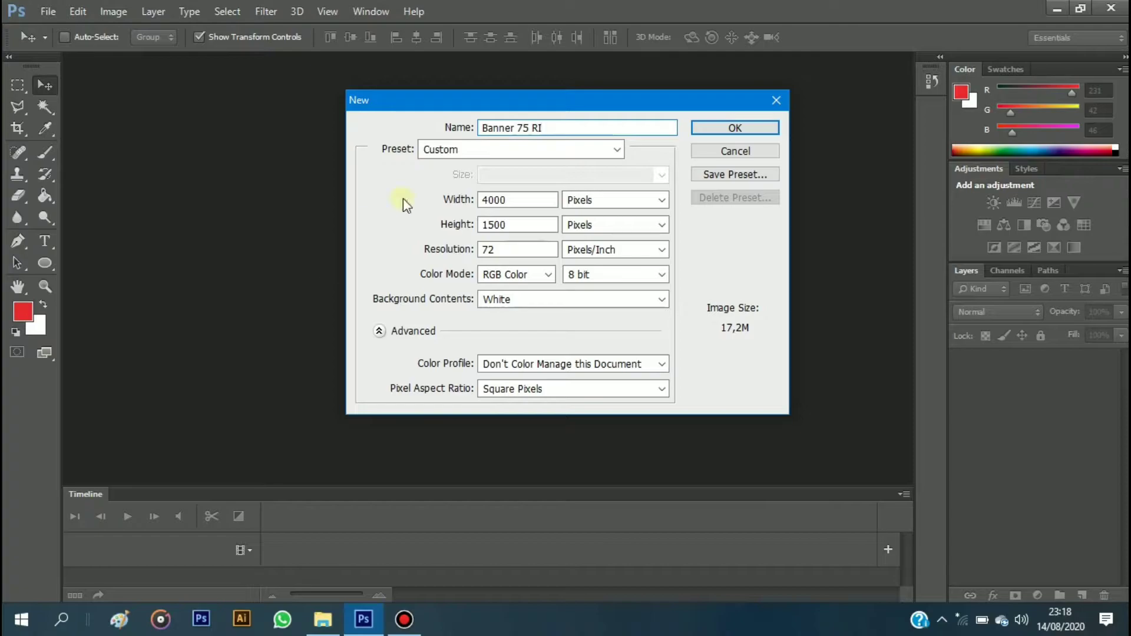
left_click(720, 130)
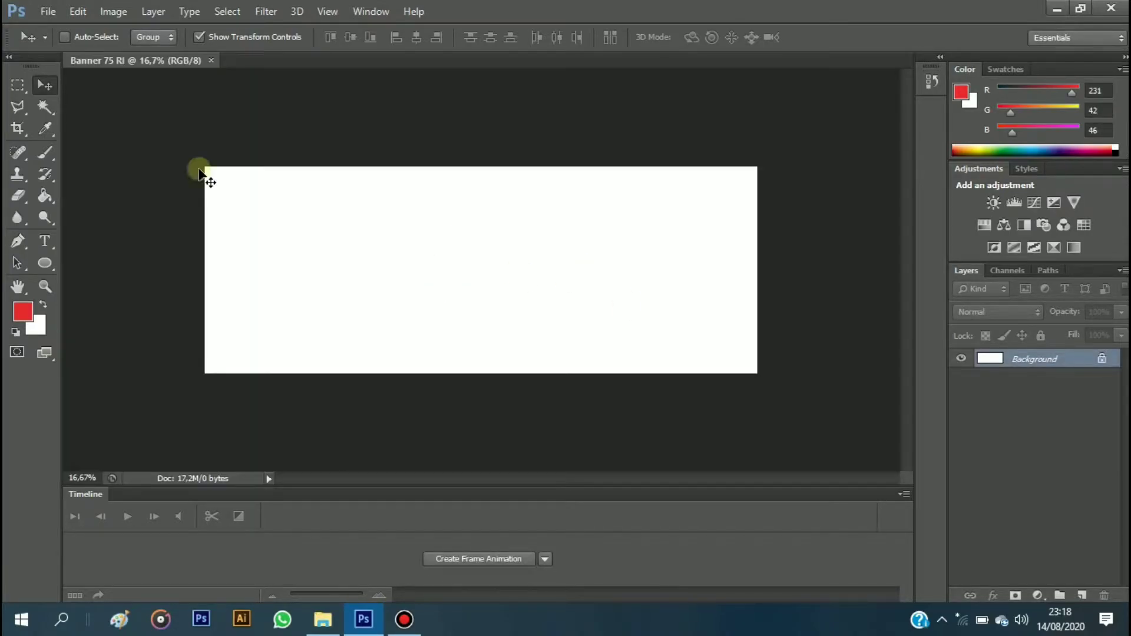
Open the indonesia-merdeka red-and-white ribbon template JPG from the RI 75 folder.
left_click(48, 12)
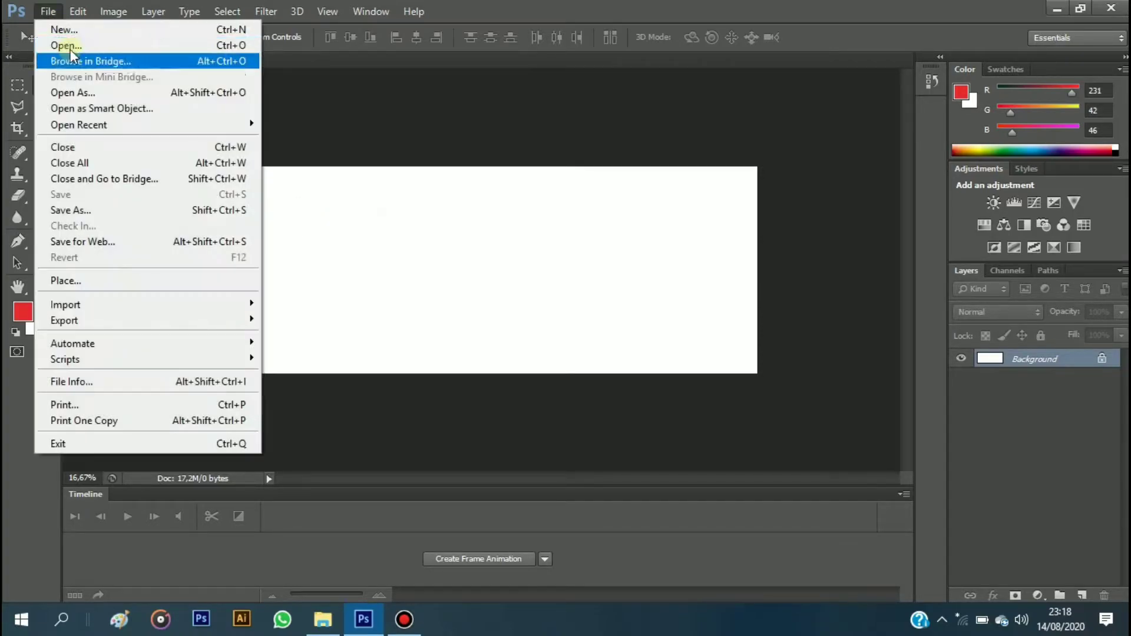
left_click(67, 46)
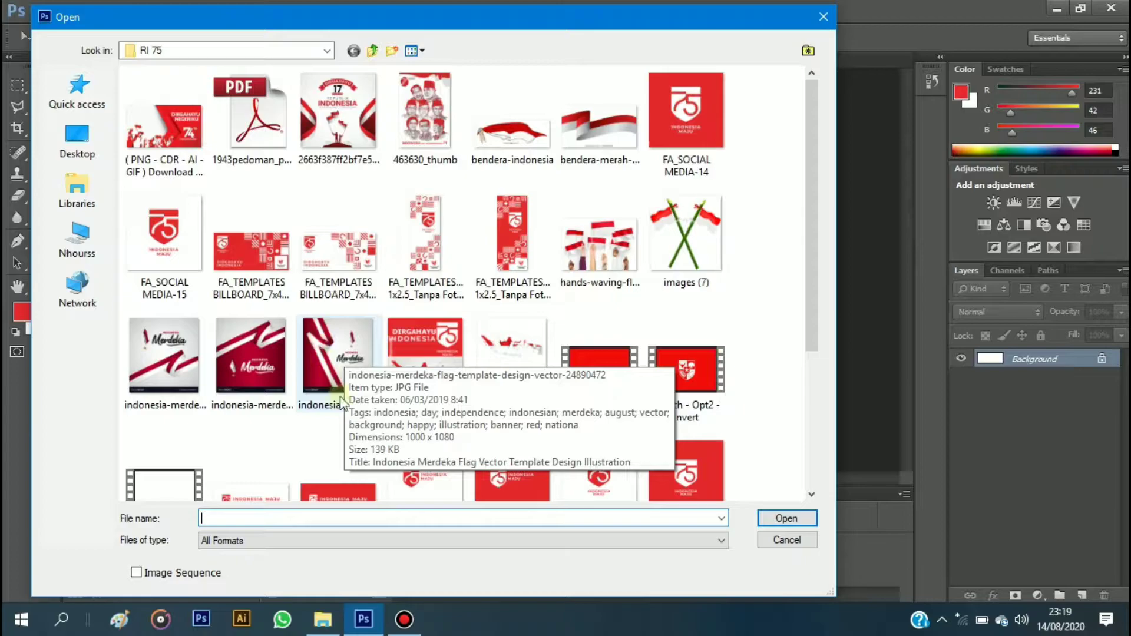
left_click(338, 356)
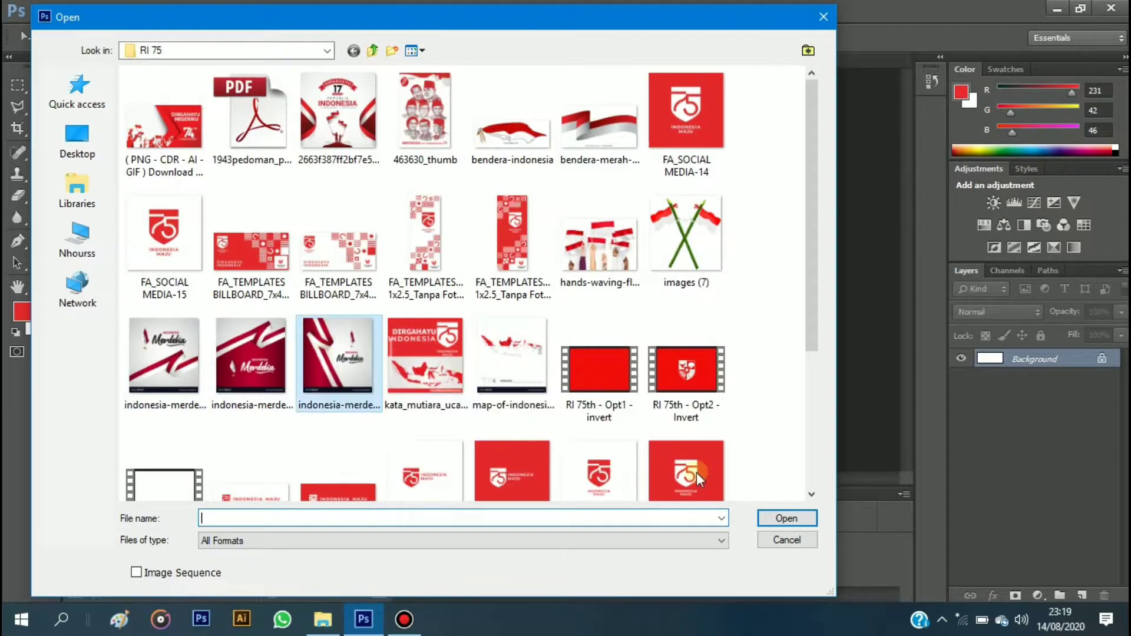
left_click(770, 521)
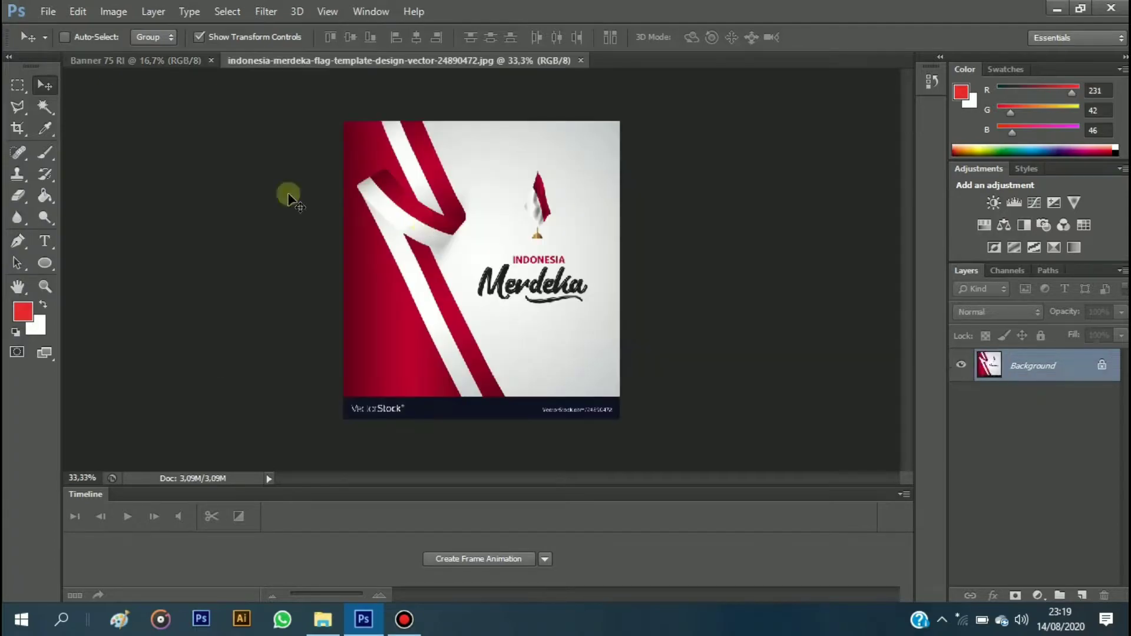
Try selecting the red ribbon bands with the Magic Wand, then deselect.
left_click(44, 107)
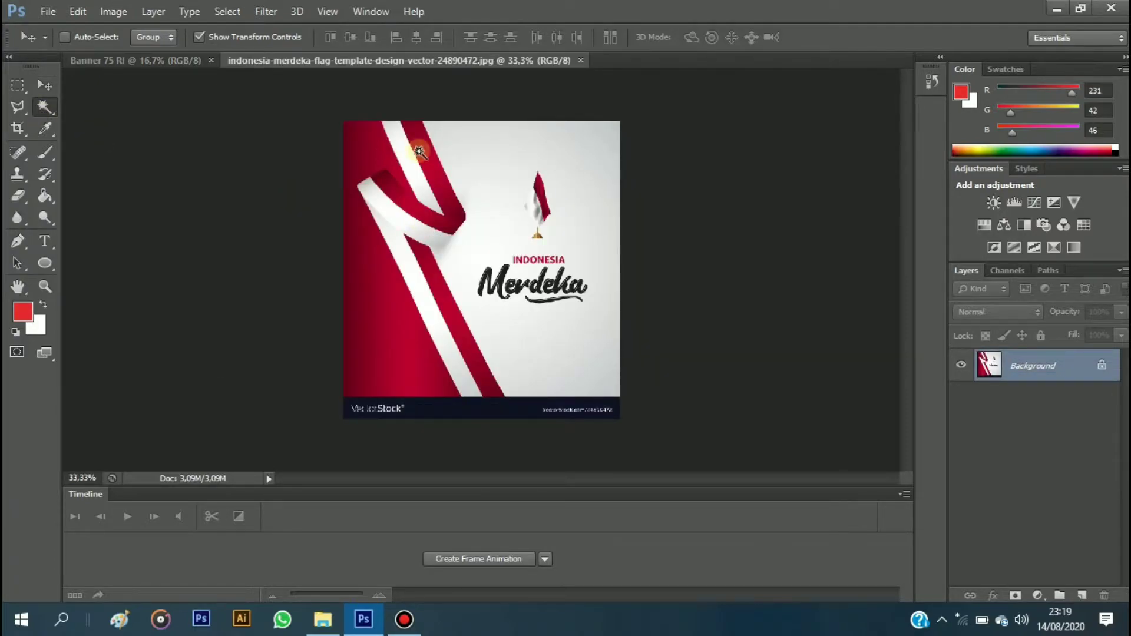
left_click(411, 152)
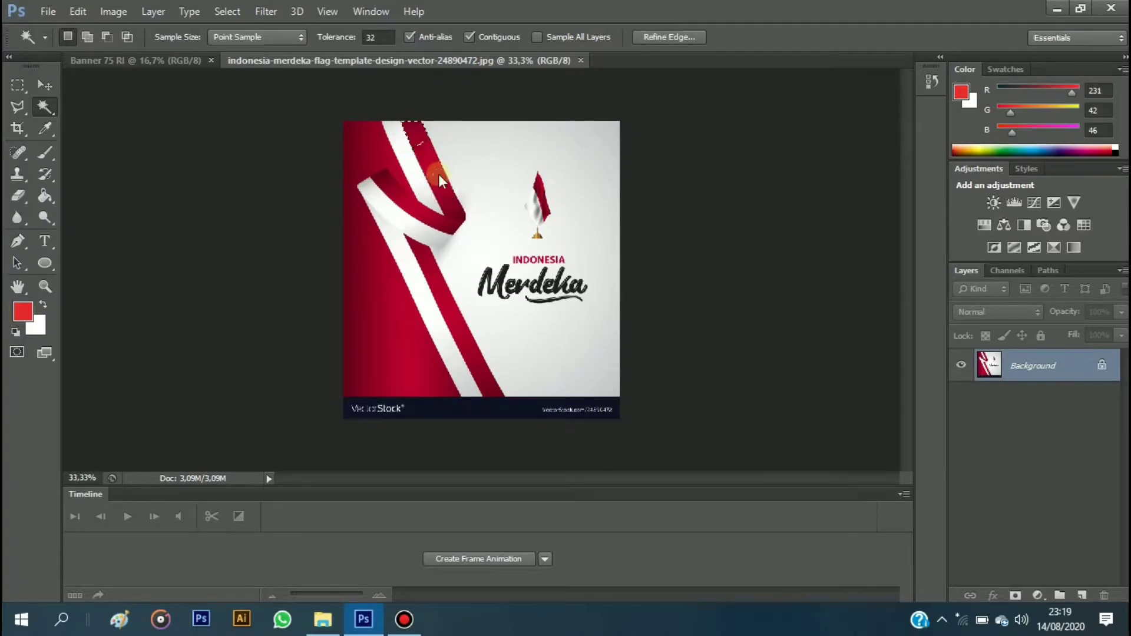
left_click(457, 218, "shift")
key("shift")
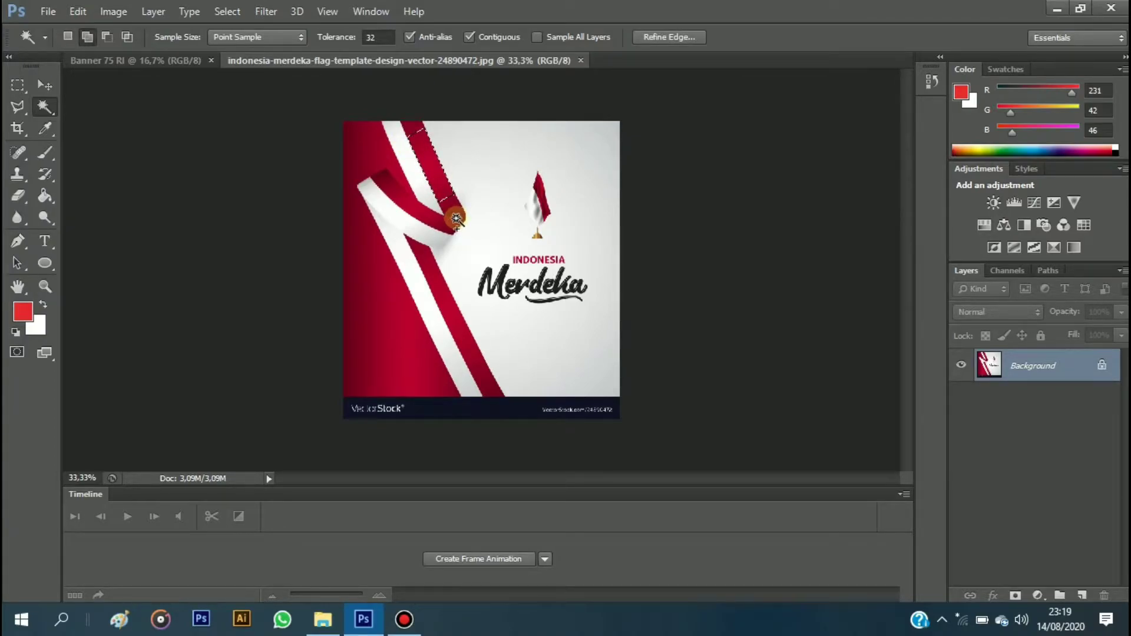
left_click(457, 218, "shift")
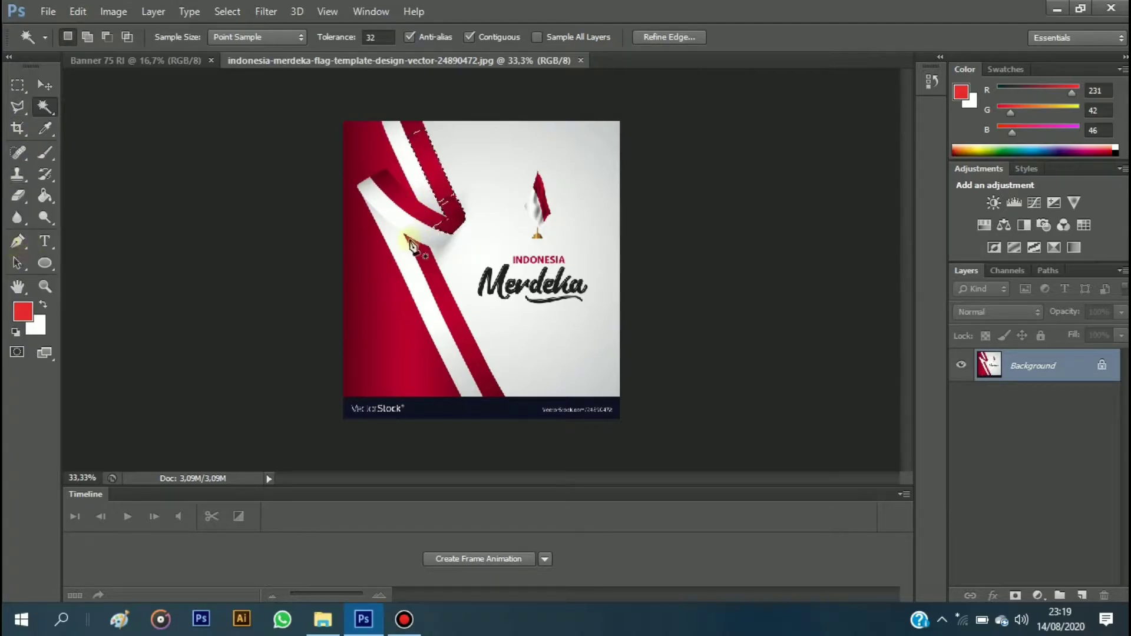
key("ctrl+d")
Start tracing the ribbon with the Pen tool in Shape mode, curving anchors around its fold.
key("p")
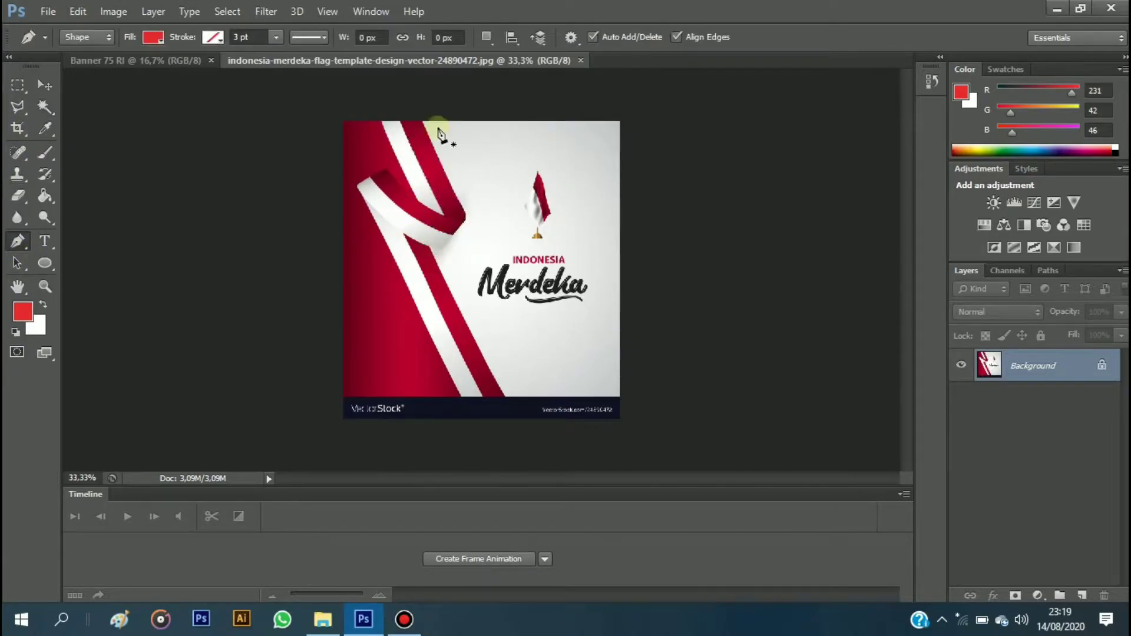
scroll(405, 152, "up", 3)
scroll(579, 356, "up", 2)
left_click(576, 349)
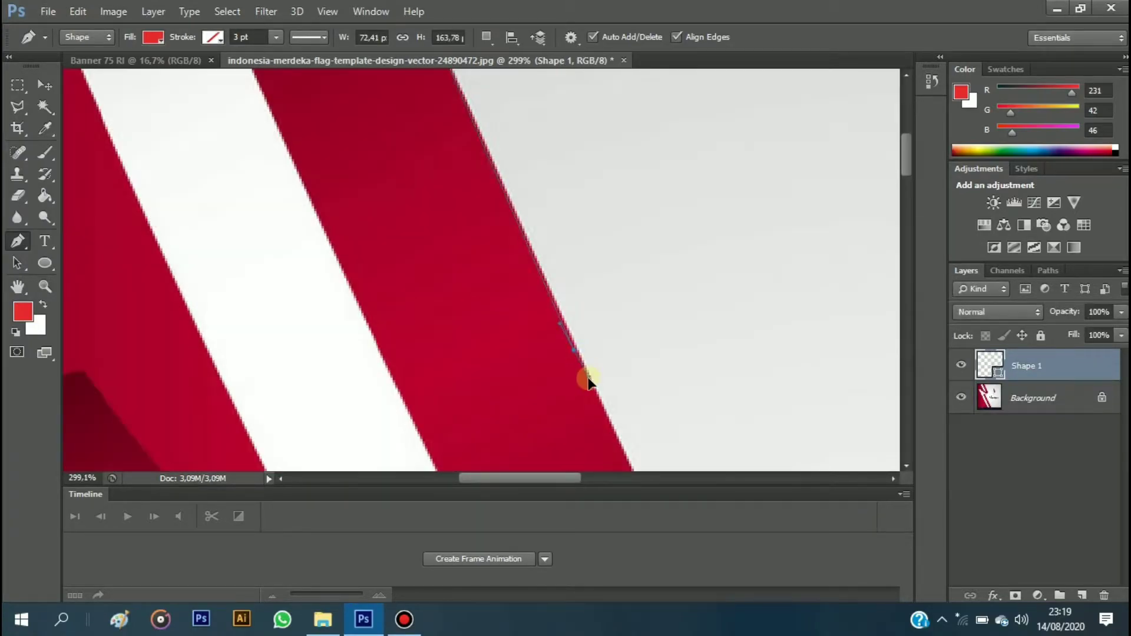
scroll(707, 364, "down", 5)
scroll(695, 227, "down", 2)
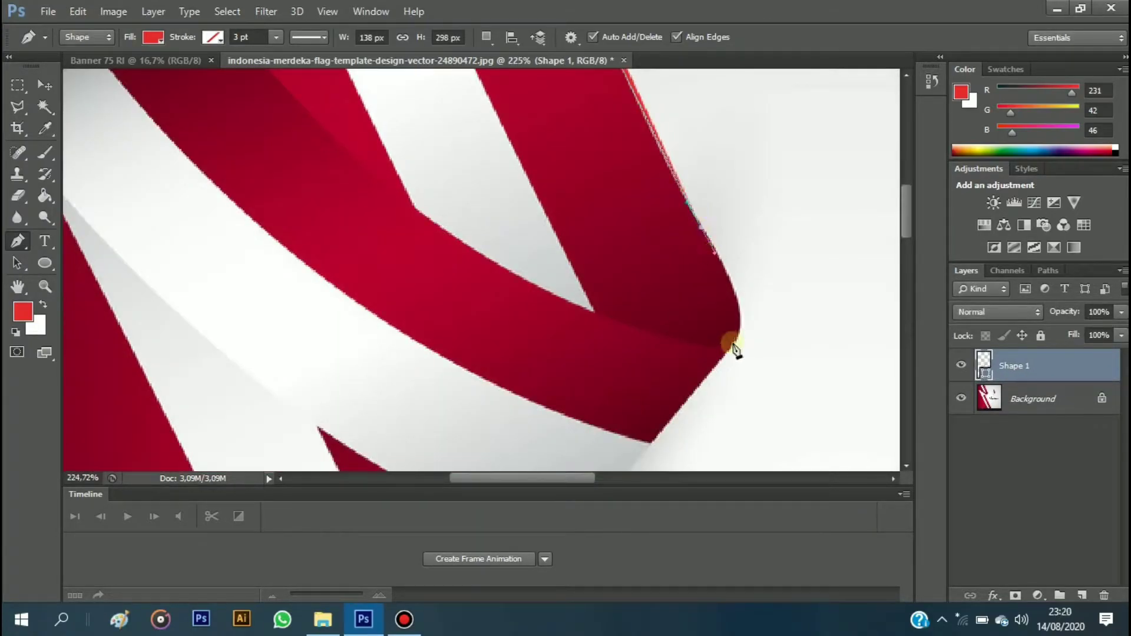
left_click(700, 226)
left_click_drag(741, 329, 731, 352)
key("0")
key("0")
scroll(707, 294, "down", 4)
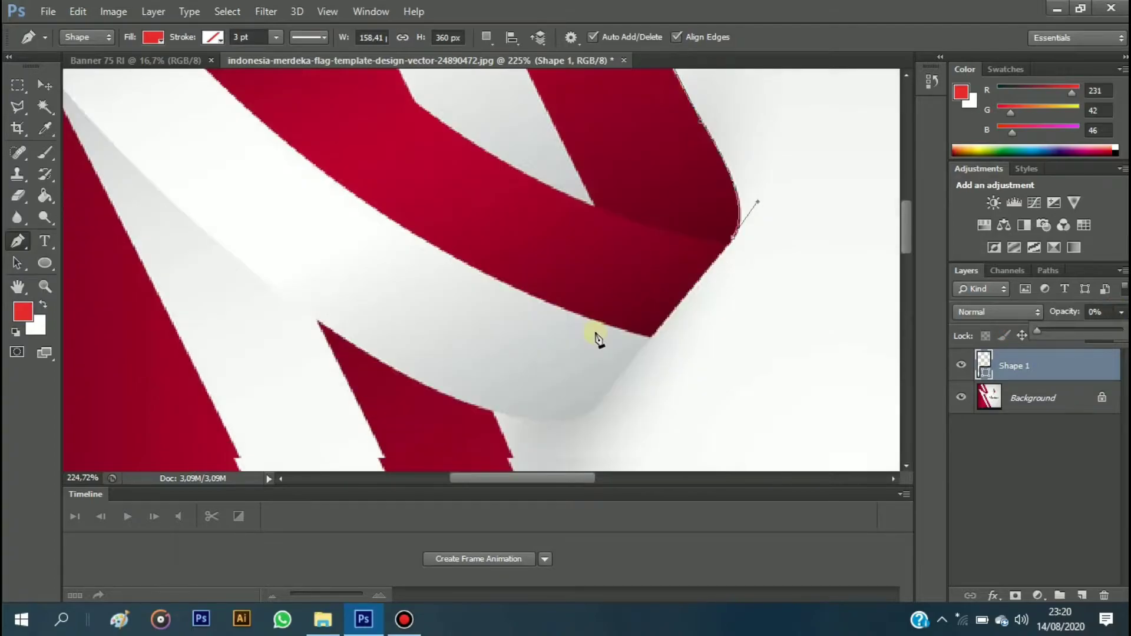
left_click_drag(596, 324, 609, 311)
left_click_drag(404, 308, 493, 328)
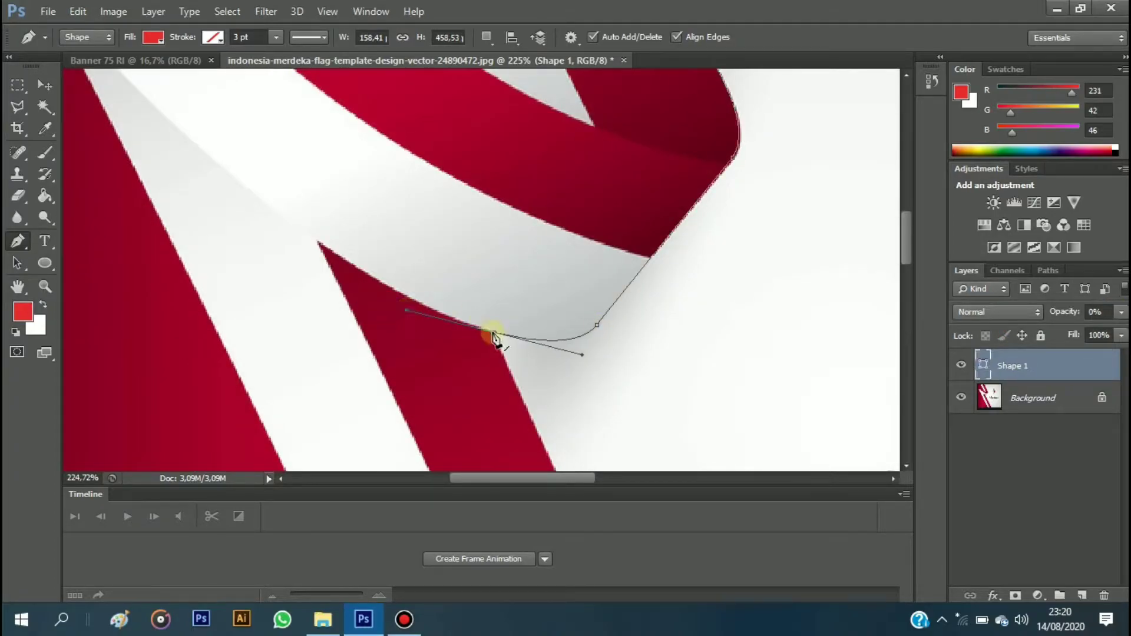
scroll(614, 270, "down", 3)
scroll(678, 330, "down", 3)
scroll(754, 359, "down", 2)
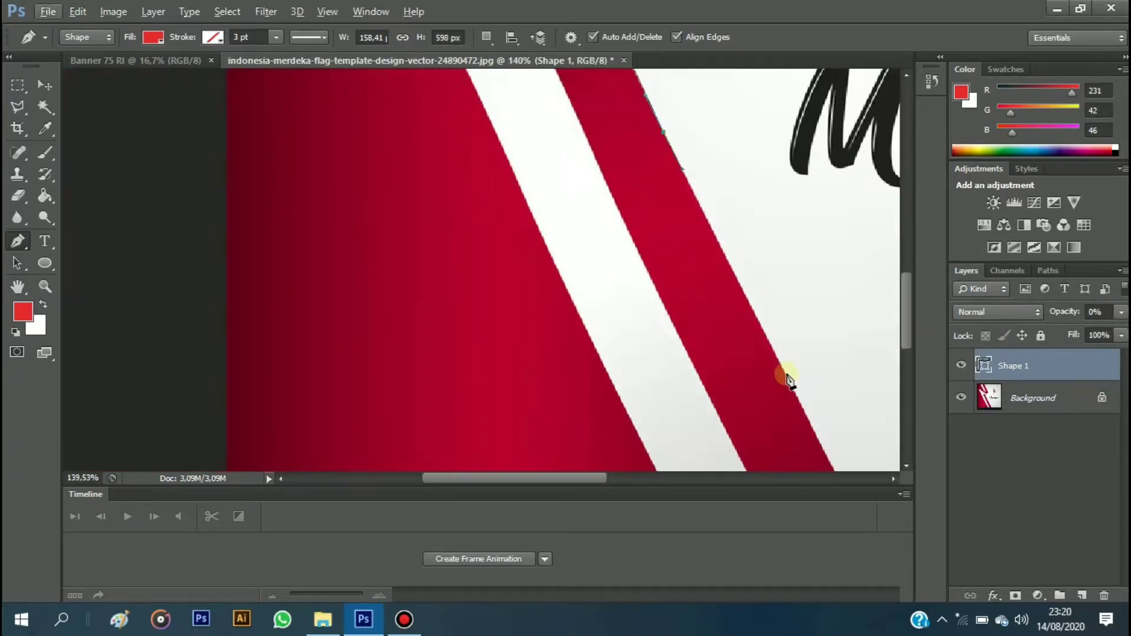
left_click_drag(784, 375, 788, 411)
scroll(788, 410, "down", 3)
scroll(788, 411, "right", 4)
left_click_drag(644, 405, 667, 439)
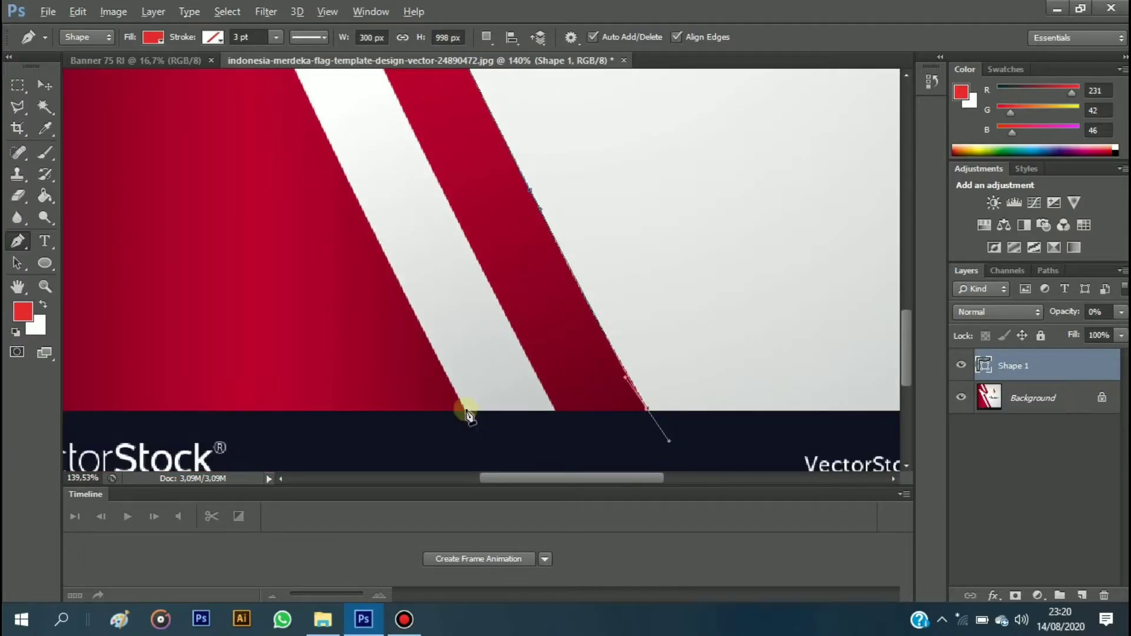
Finish the ribbon outline through its bottom corner and top edge, closing Shape 1.
left_click(465, 408)
scroll(311, 278, "up", 1)
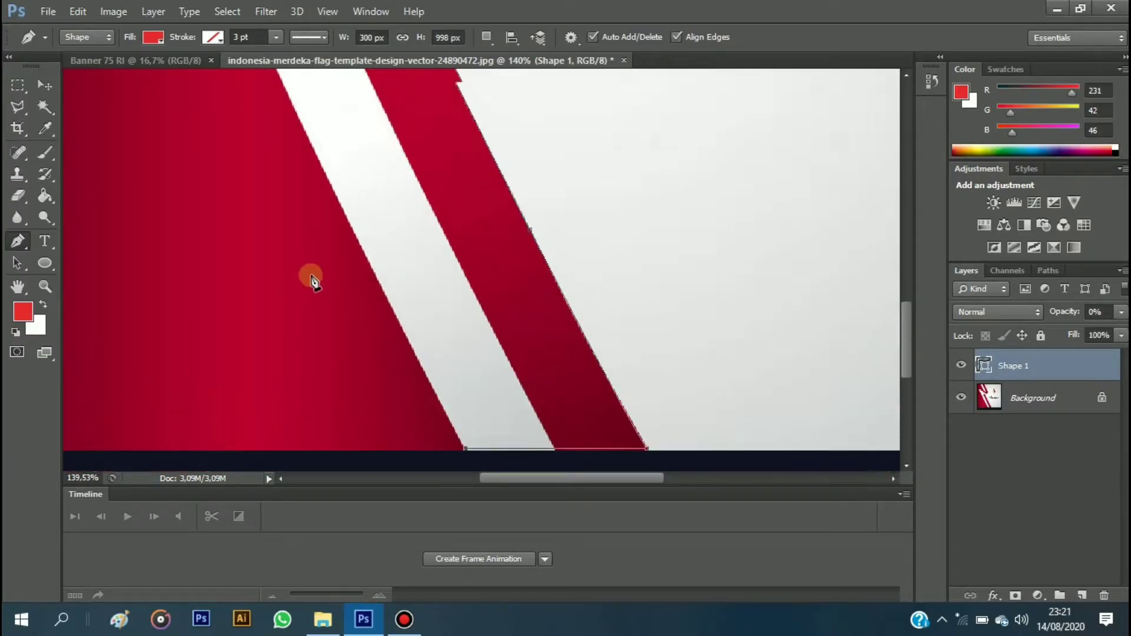
scroll(307, 235, "up", 2)
left_click_drag(317, 258, 307, 228)
scroll(148, 171, "up", 5)
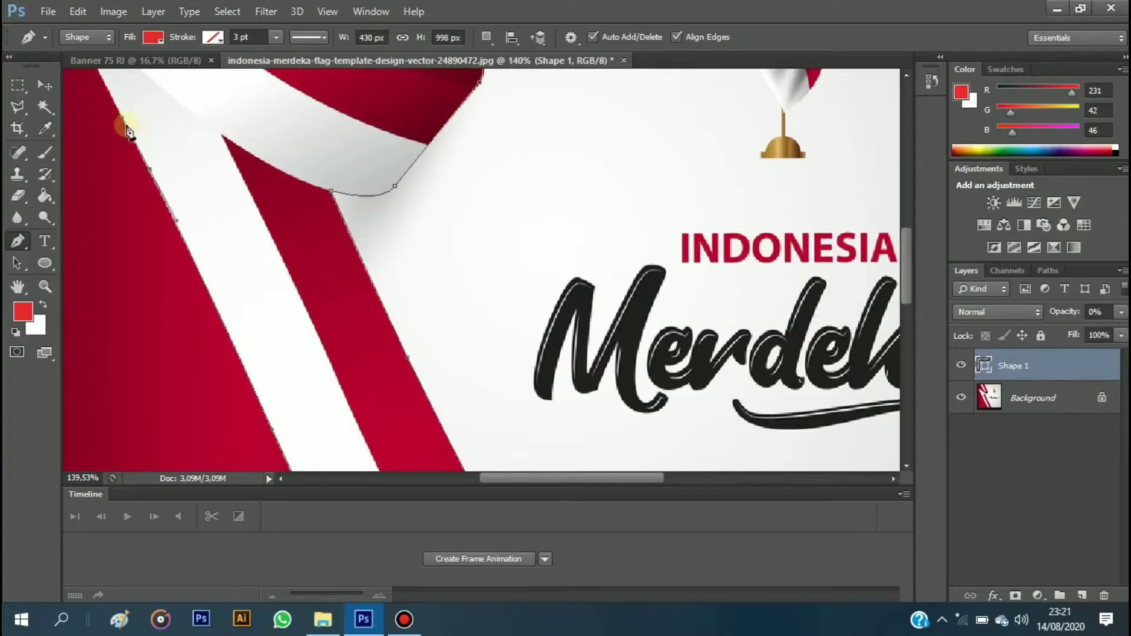
scroll(113, 114, "up", 2)
scroll(113, 113, "left", 2)
left_click(498, 292)
scroll(424, 257, "up", 3)
scroll(383, 236, "left", 4)
left_click(343, 169)
left_click(449, 108)
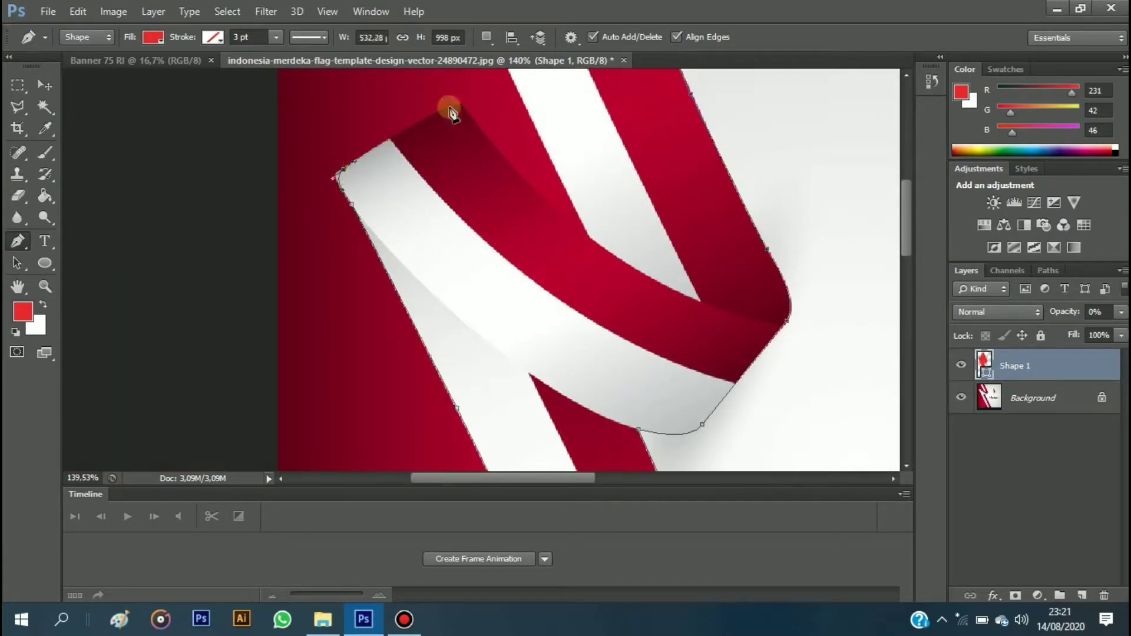
left_click(588, 239)
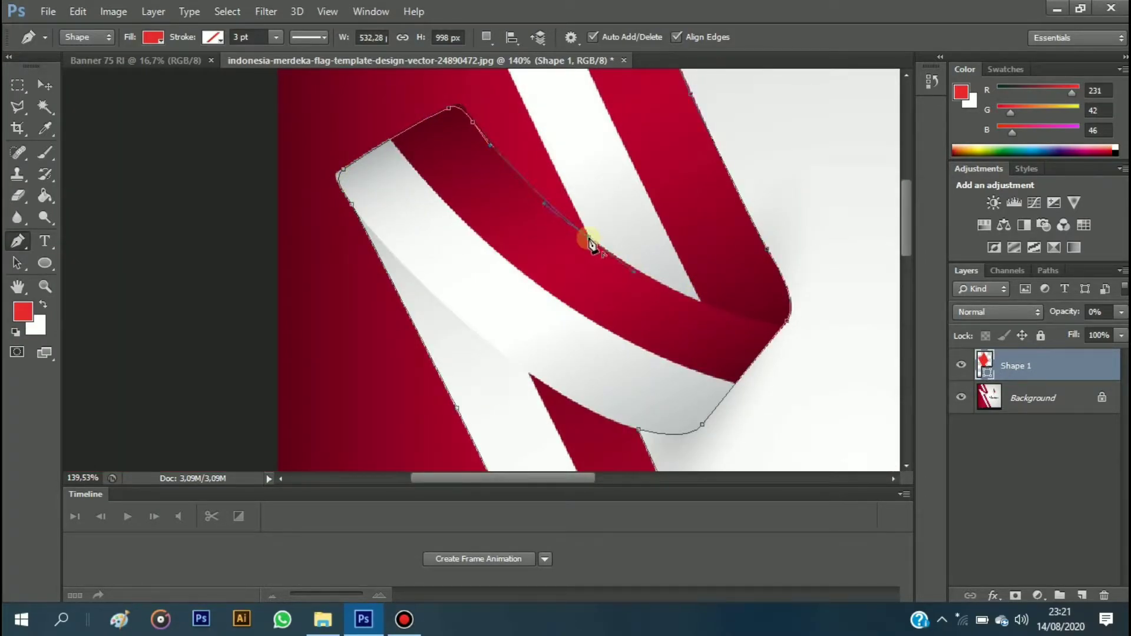
scroll(496, 247, "up", 4)
scroll(512, 258, "down", 1)
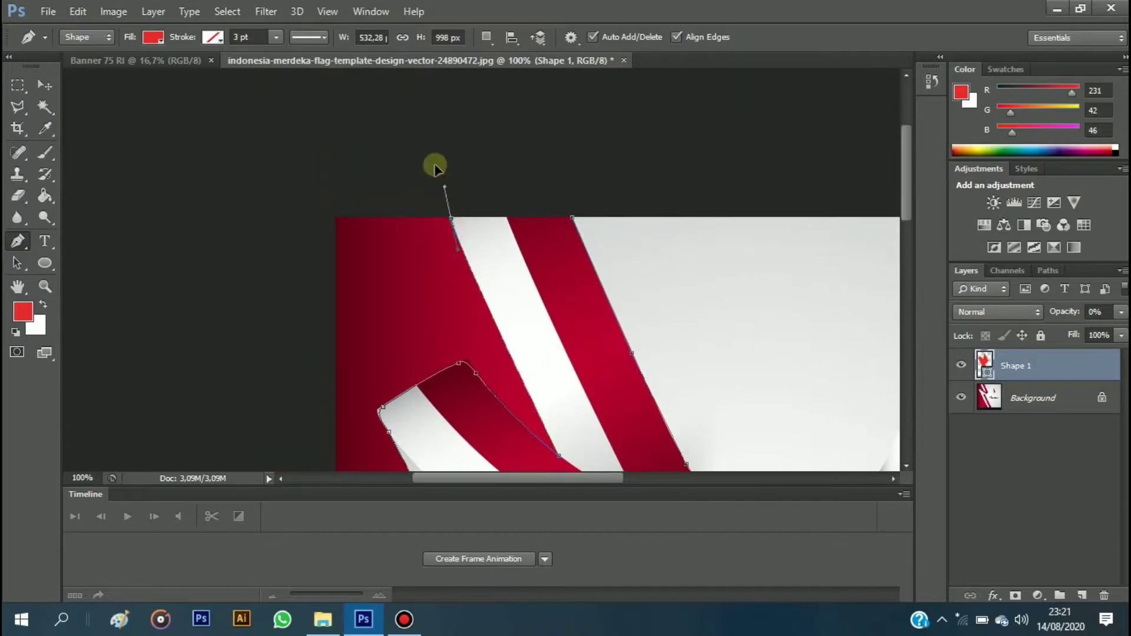
scroll(562, 207, "down", 1)
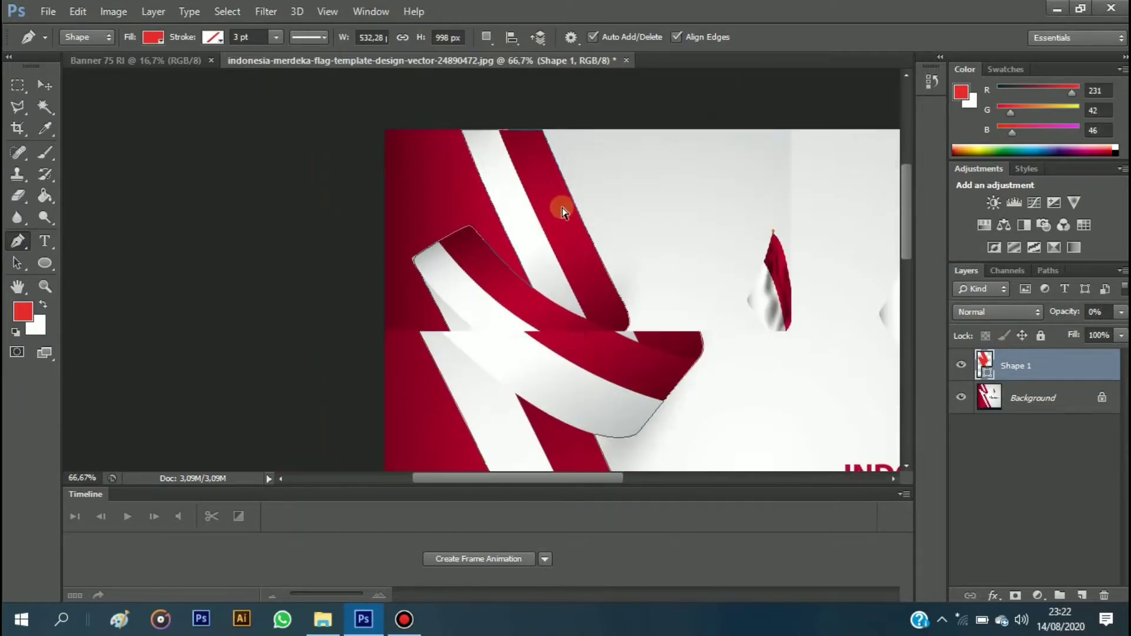
scroll(563, 207, "down", 1)
Load the Shape 1 path as a selection on the Background layer and drag it with Move.
left_click(1059, 275)
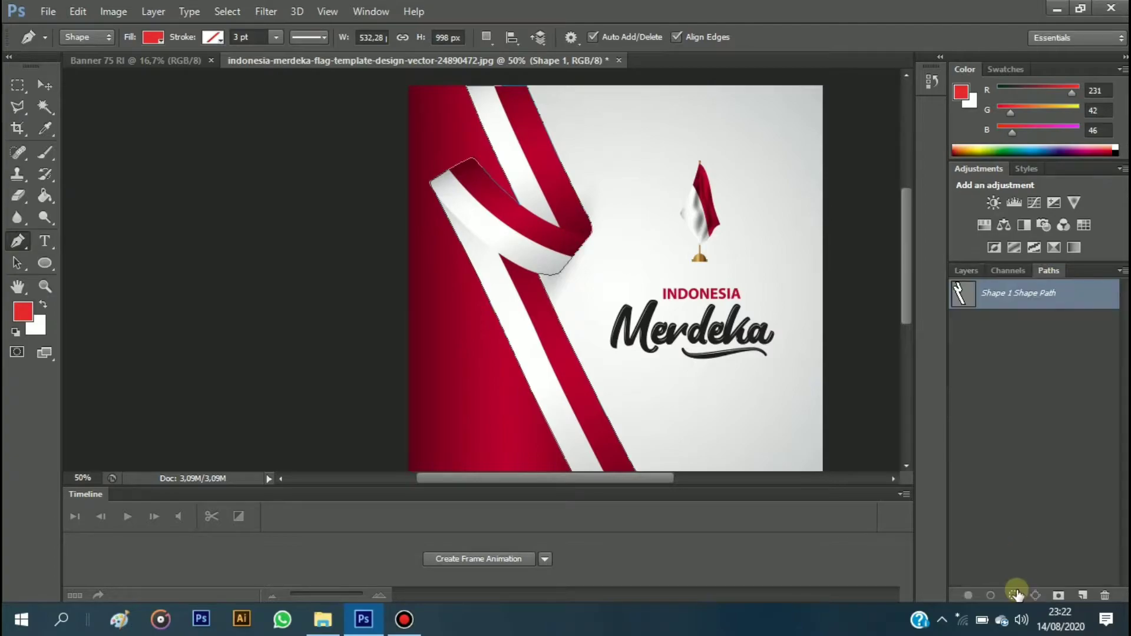
left_click(970, 274)
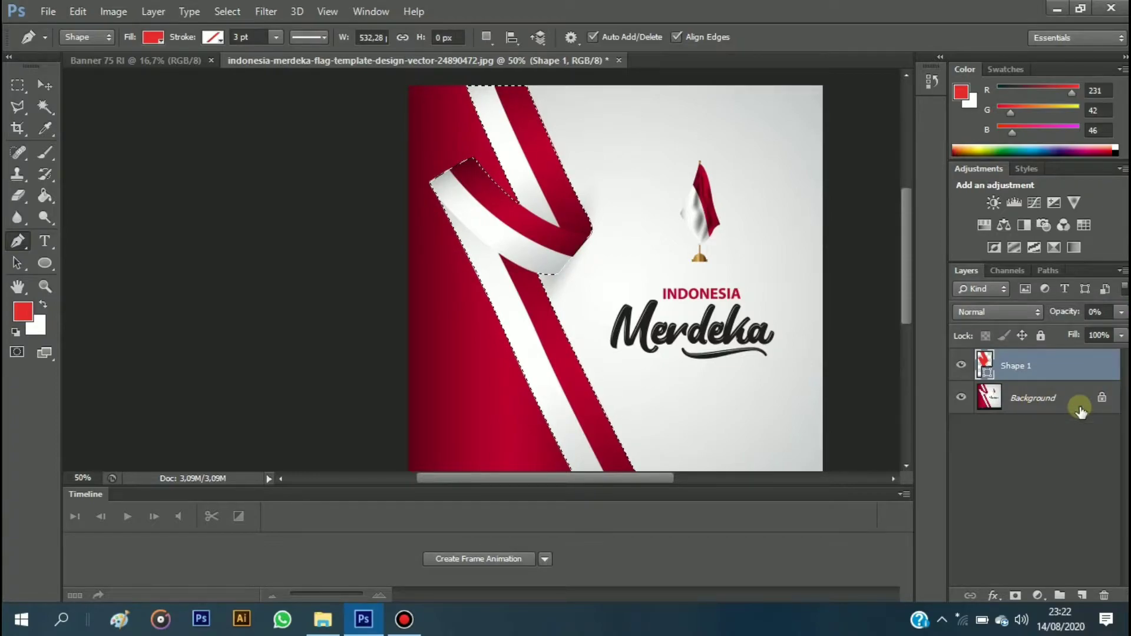
left_click(1086, 407)
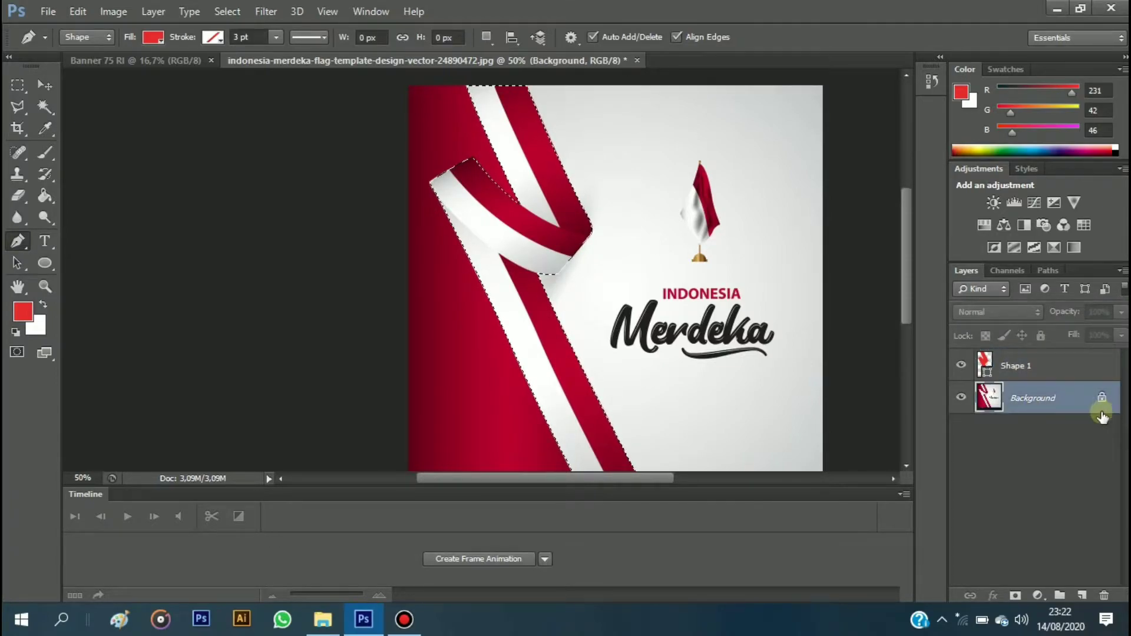
left_click(39, 82)
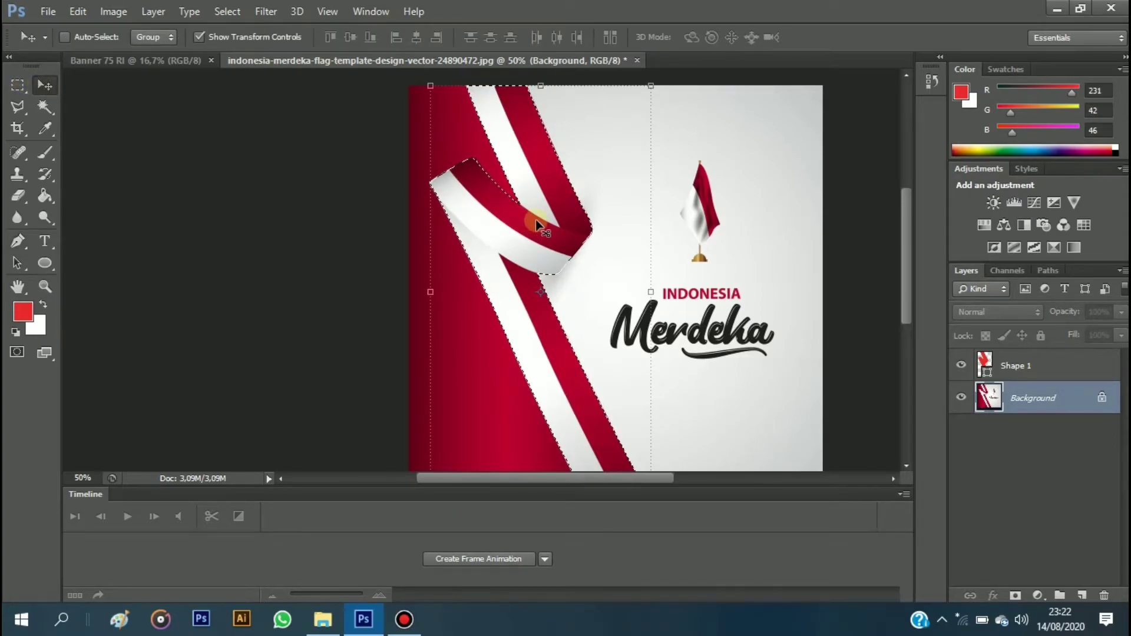
left_click_drag(537, 224, 502, 235)
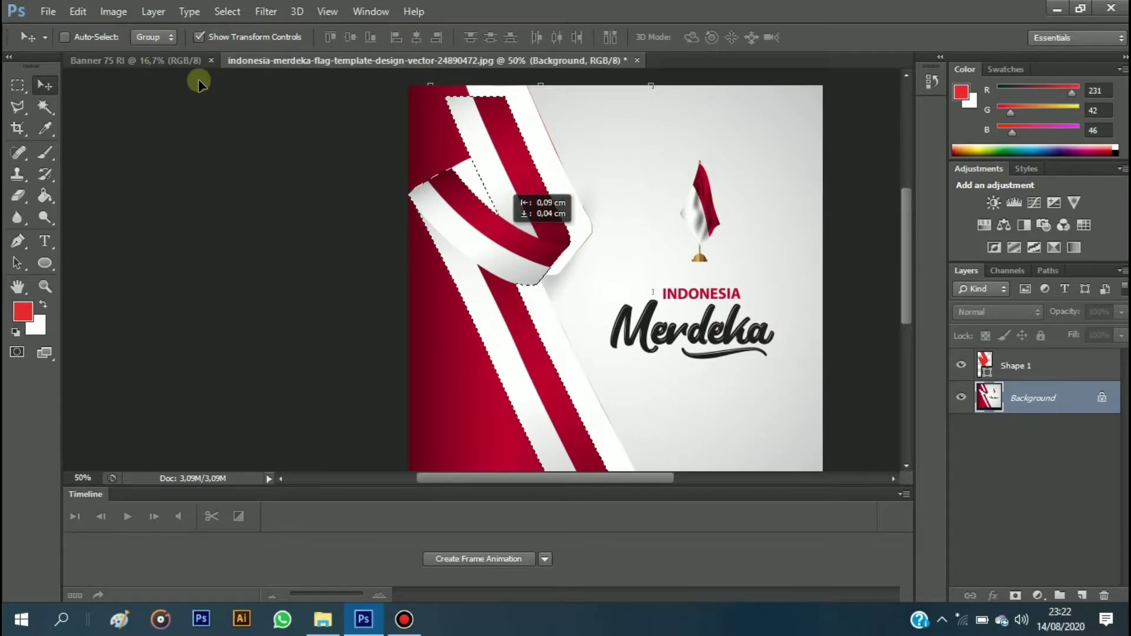
Drag the ribbon into Banner 75 RI, enlarging and shifting it right with Free Transform.
mouse_move(199, 82)
left_mouse_down()
mouse_move(344, 237)
mouse_move(374, 287)
left_mouse_up()
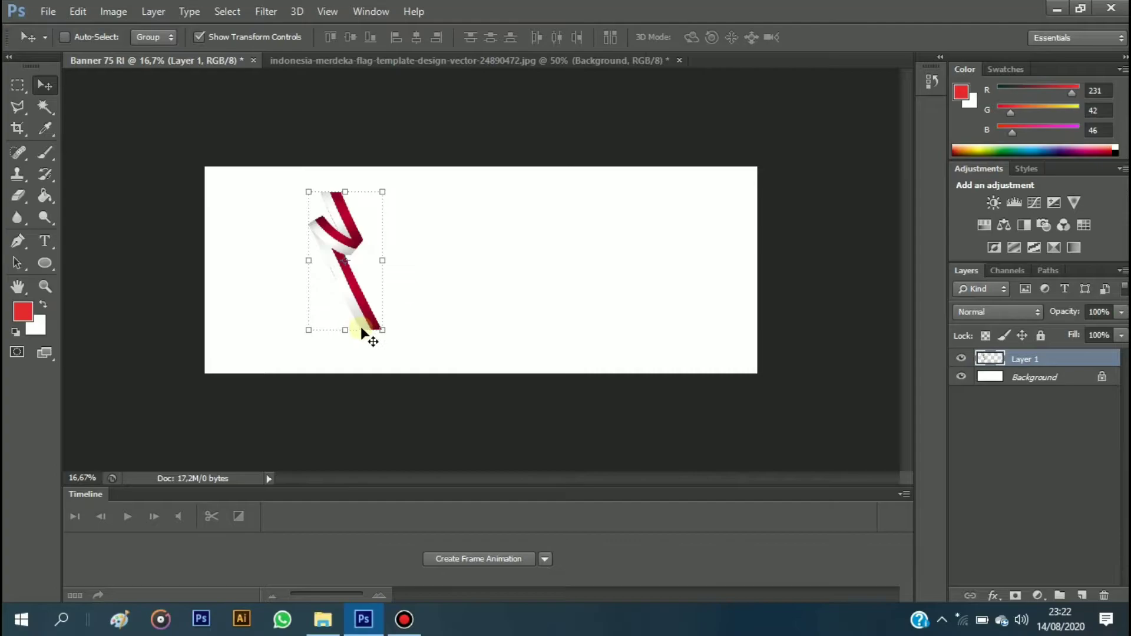
left_click_drag(306, 190, 273, 156)
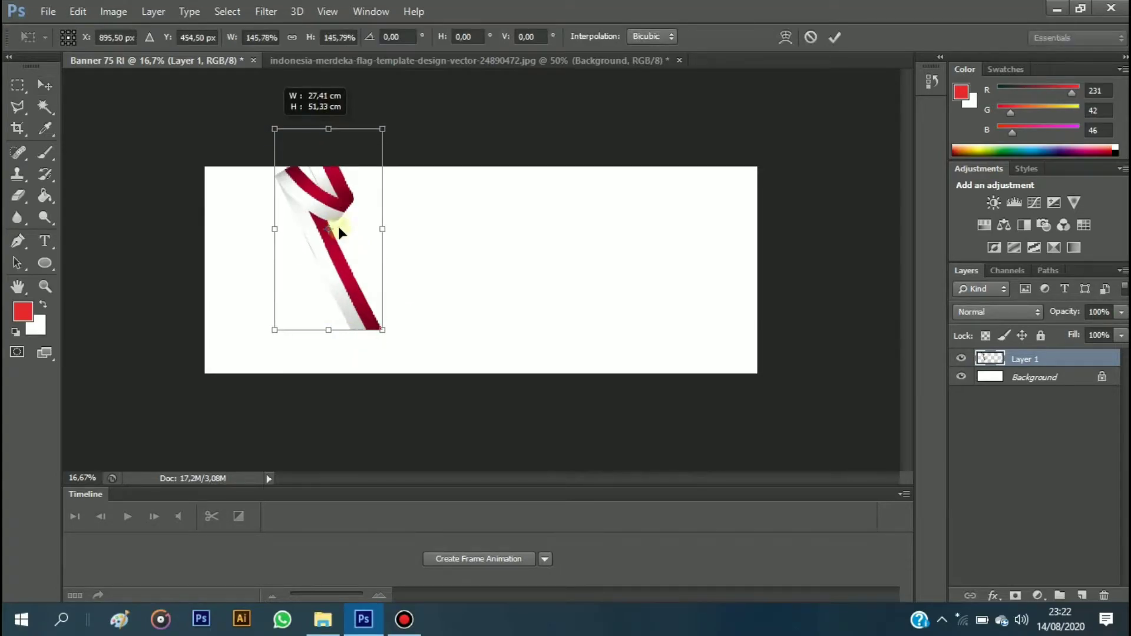
left_click_drag(344, 235, 373, 246)
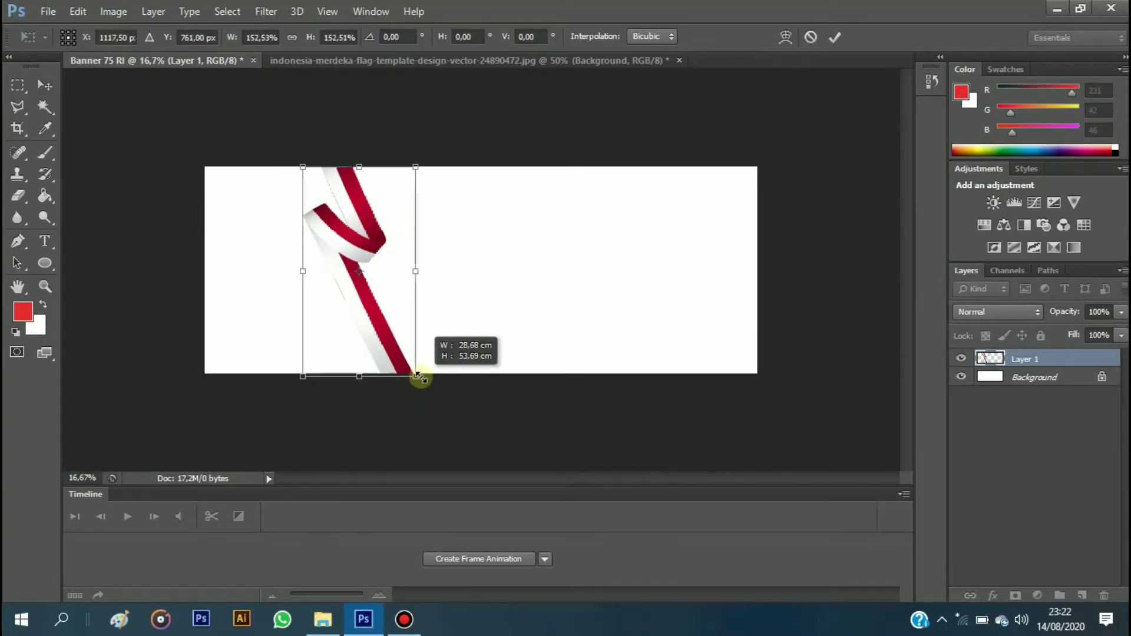
left_click_drag(411, 367, 417, 374)
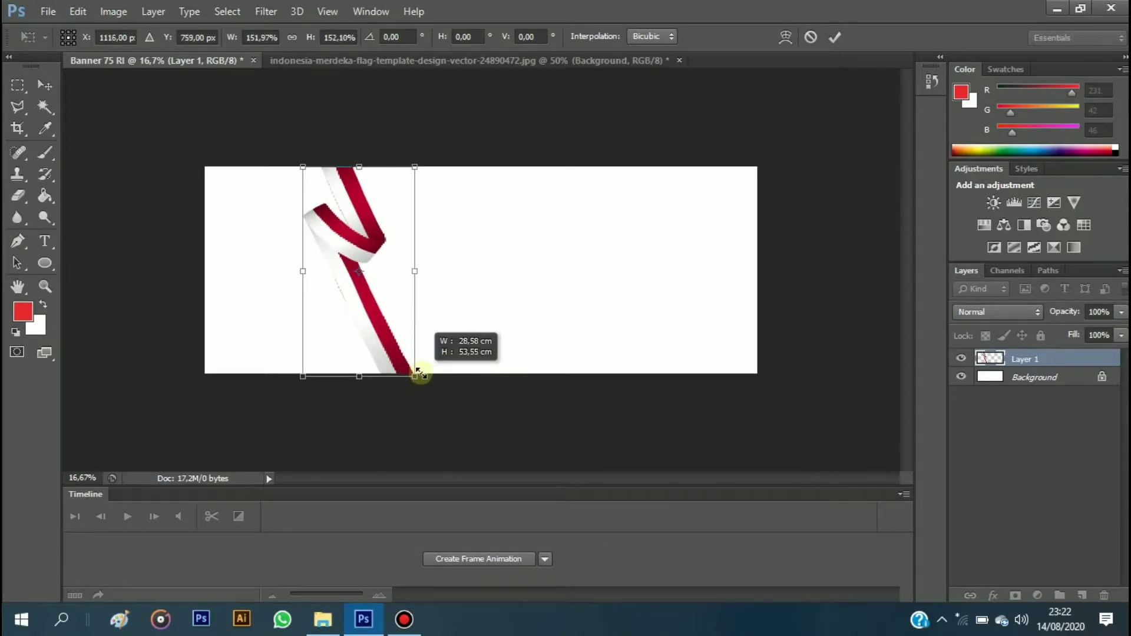
left_click_drag(366, 252, 381, 254)
left_click(834, 40)
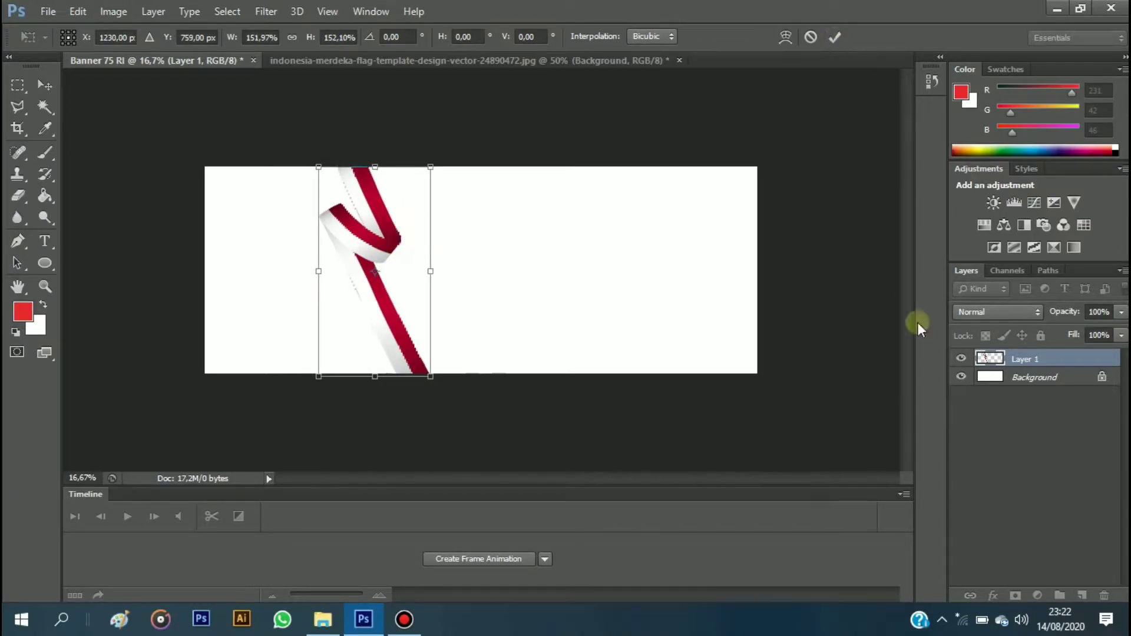
Convert the banner Background to Layer 0 and close the flag image.
key("alt+bracketleft")
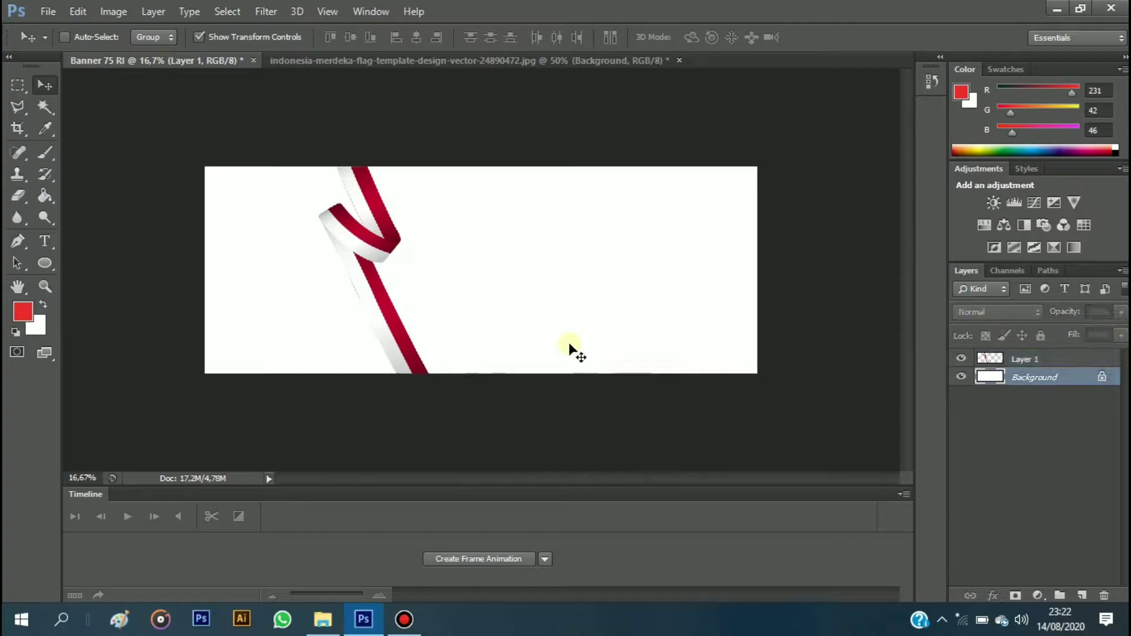
key("Return")
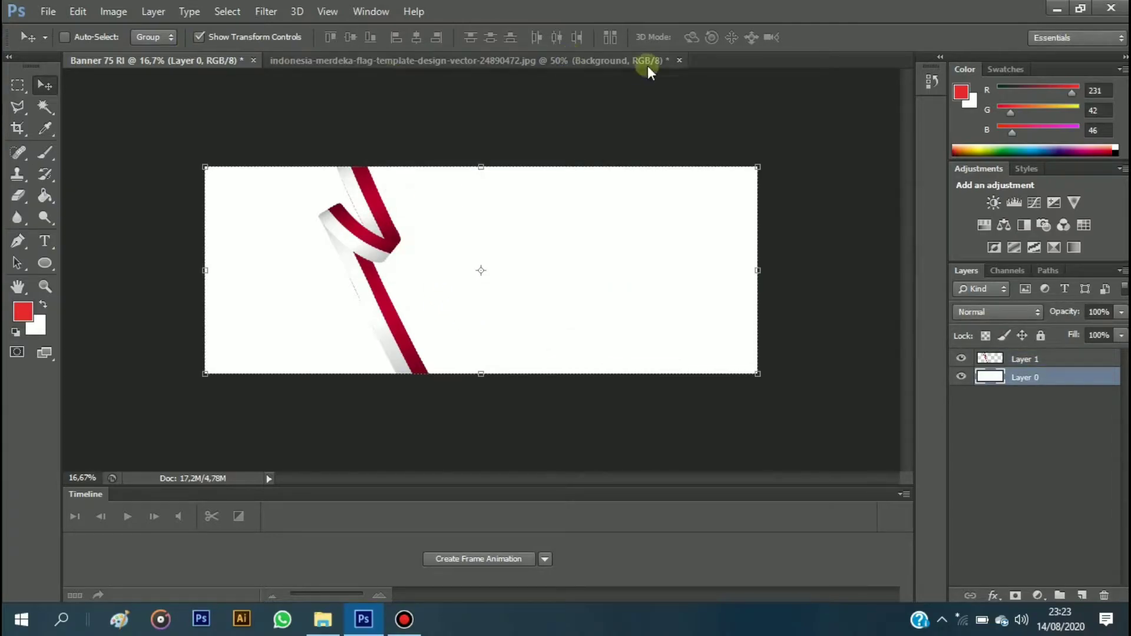
key("ctrl+Tab")
key("ctrl+w")
Discard the flag image changes and open the billboard template JPG.
key("n")
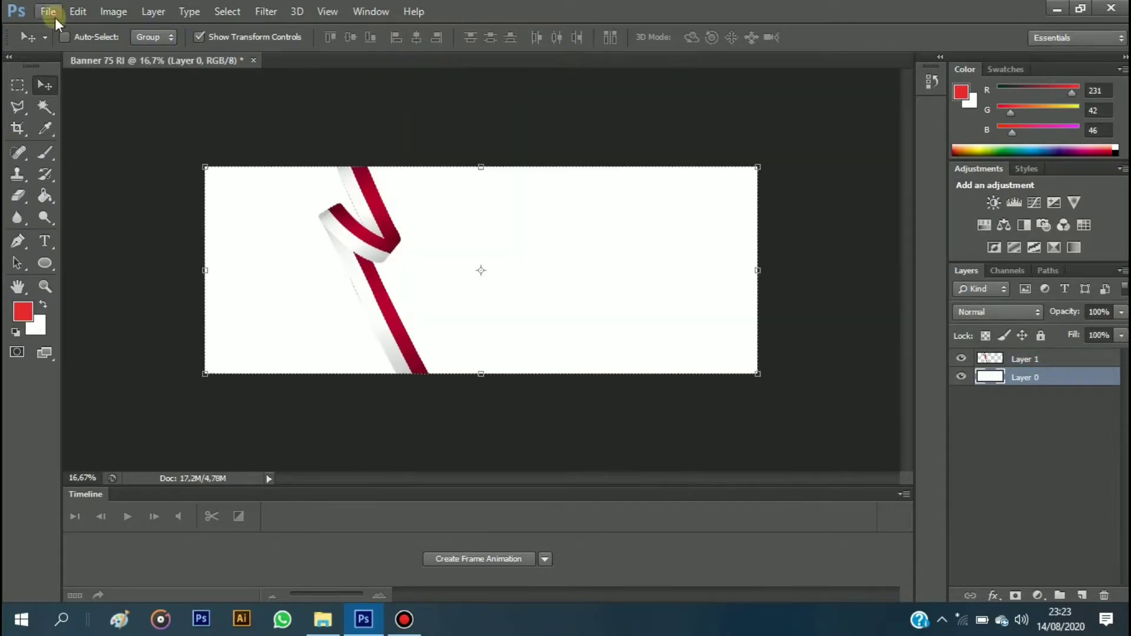
left_click(48, 11)
left_click(68, 46)
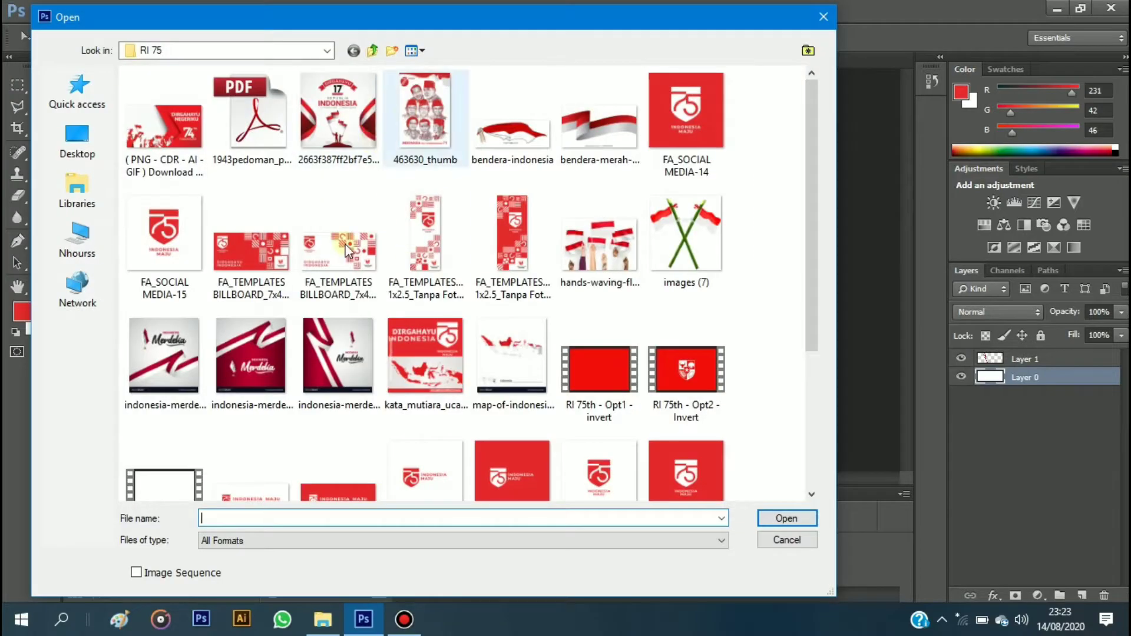
left_click(355, 254)
left_click(760, 518)
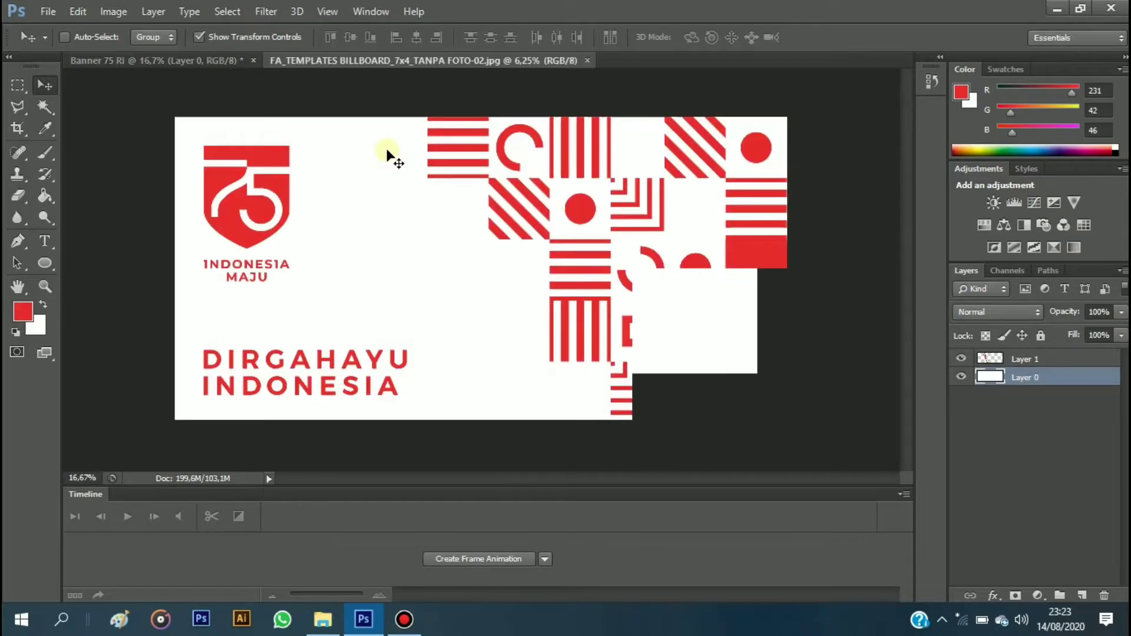
Marquee-select the red pattern on the billboard's right half and drag it into the banner.
left_click(17, 85)
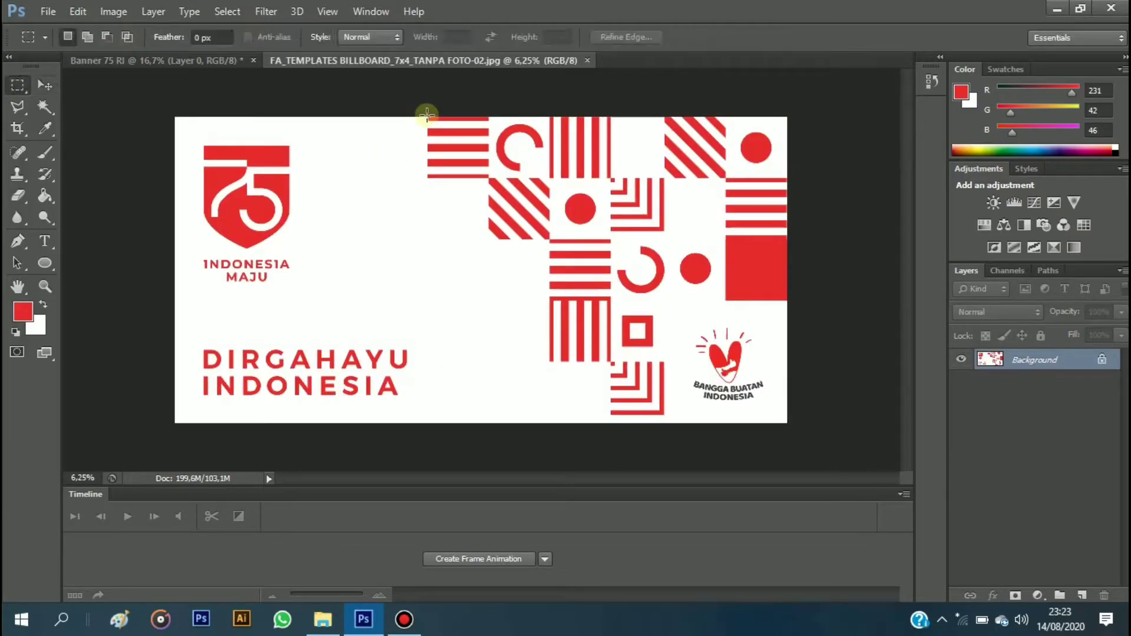
left_click_drag(841, 467, 427, 117)
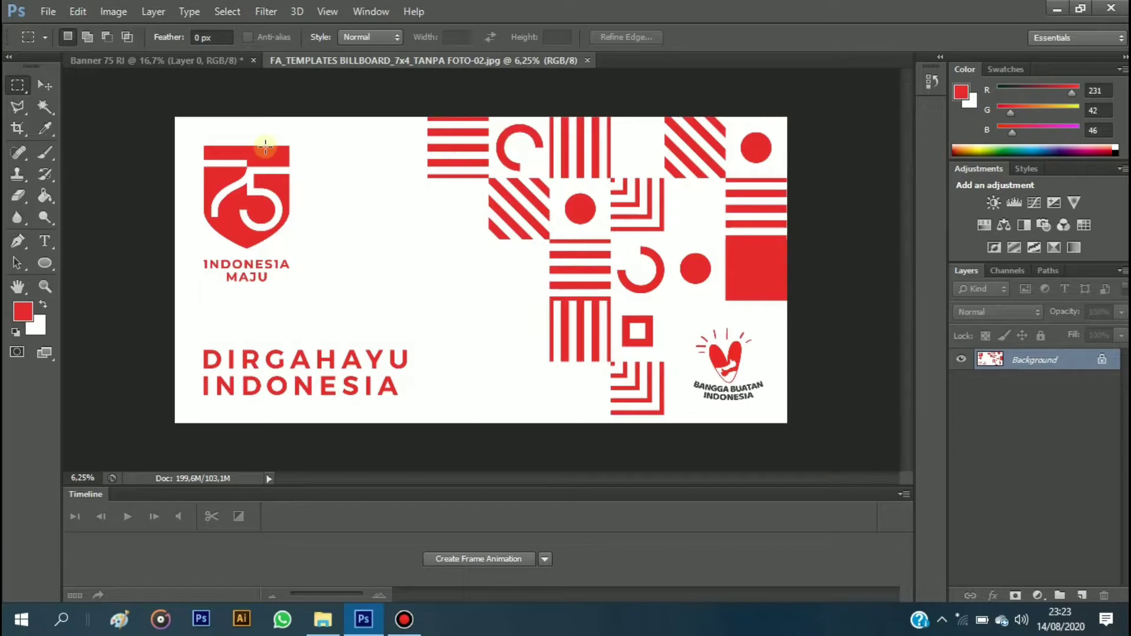
left_click(45, 85)
left_click_drag(228, 66, 267, 89)
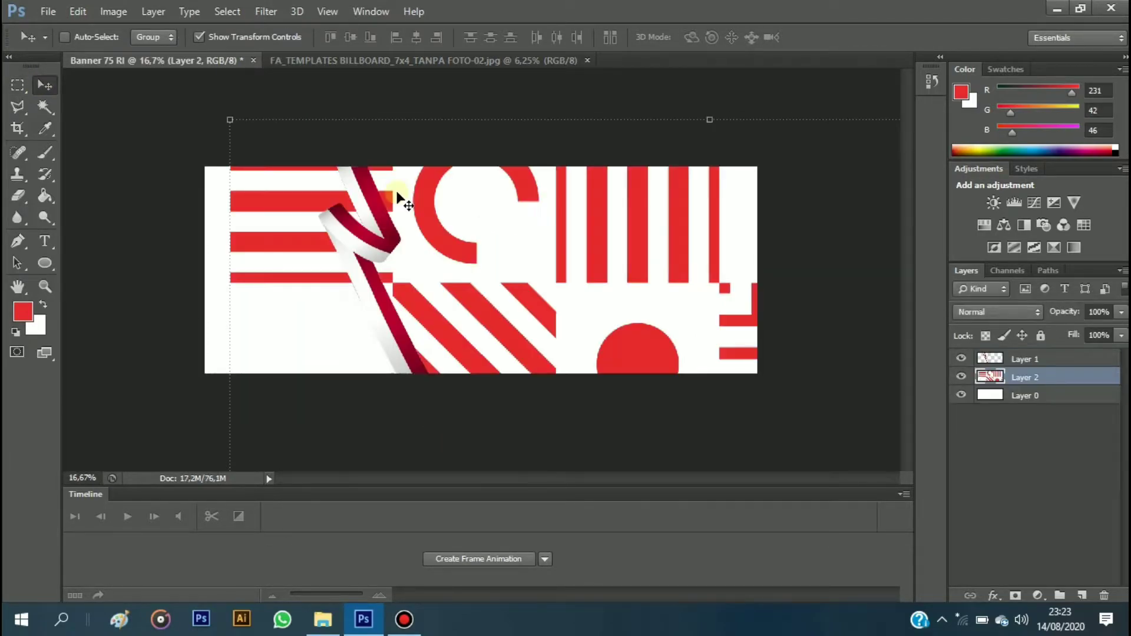
Scale the pattern down into the banner's top-right corner and commit the transform.
key("ctrl+minus")
key("ctrl+minus")
key("ctrl+minus")
key("ctrl+minus")
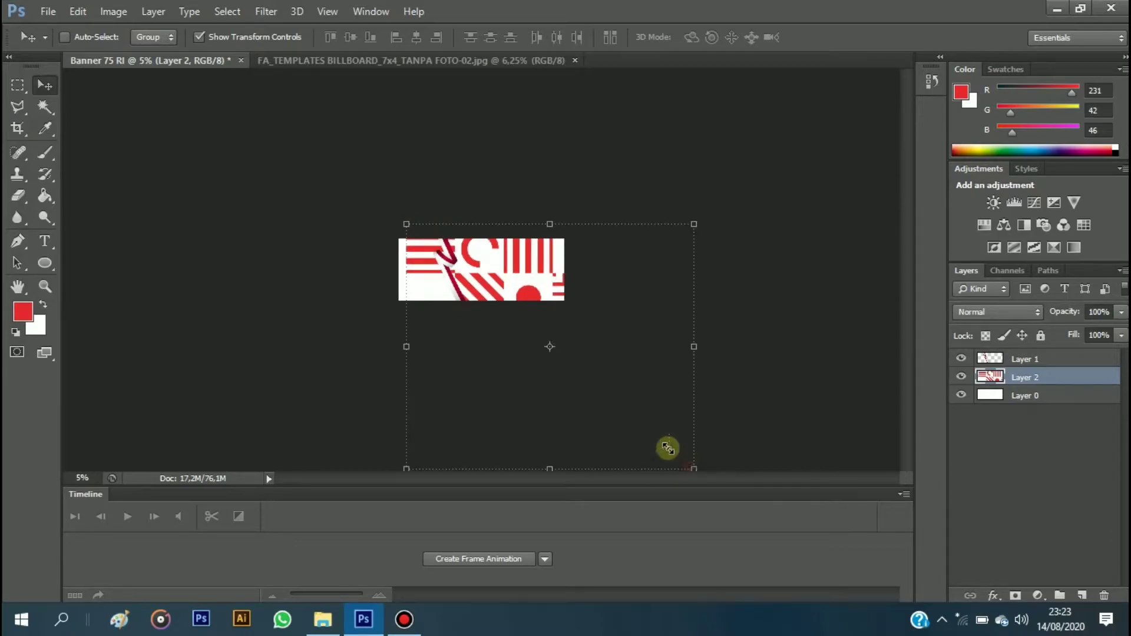
key("ctrl+t")
mouse_move(500, 287)
left_mouse_down()
mouse_move(476, 283)
mouse_move(572, 263)
mouse_move(532, 265)
left_mouse_up()
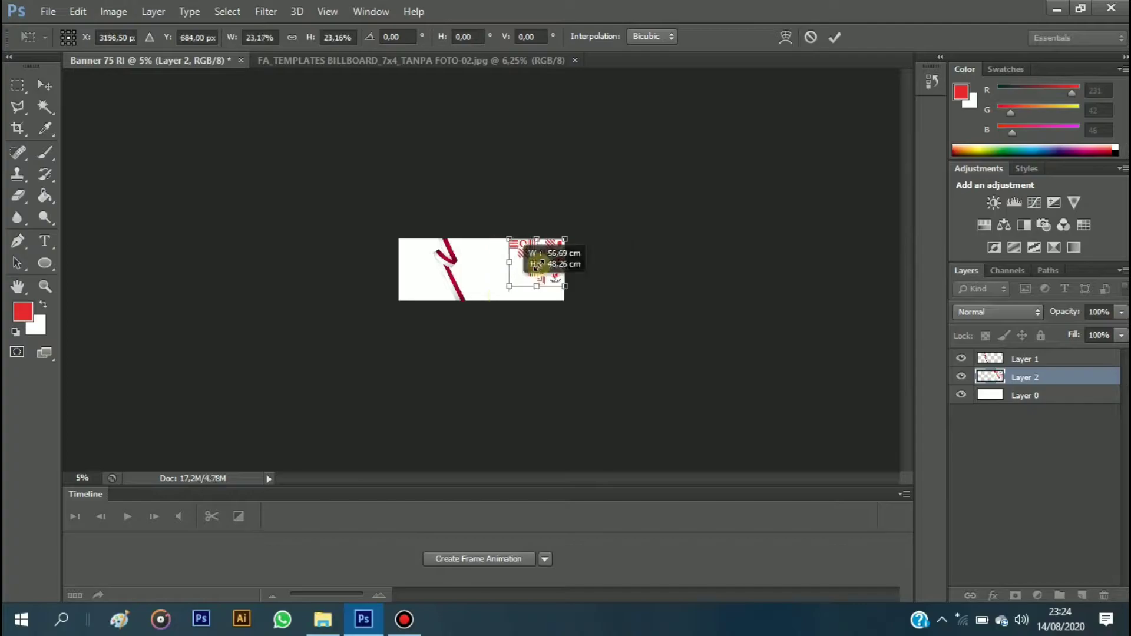
key("ctrl+0")
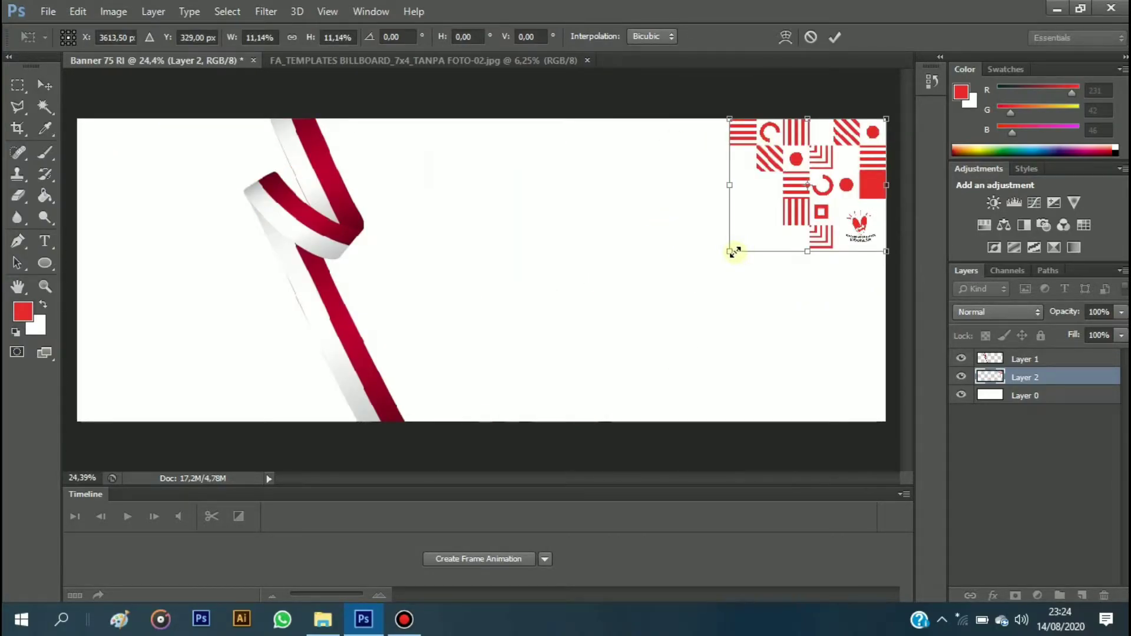
left_click_drag(731, 252, 715, 264)
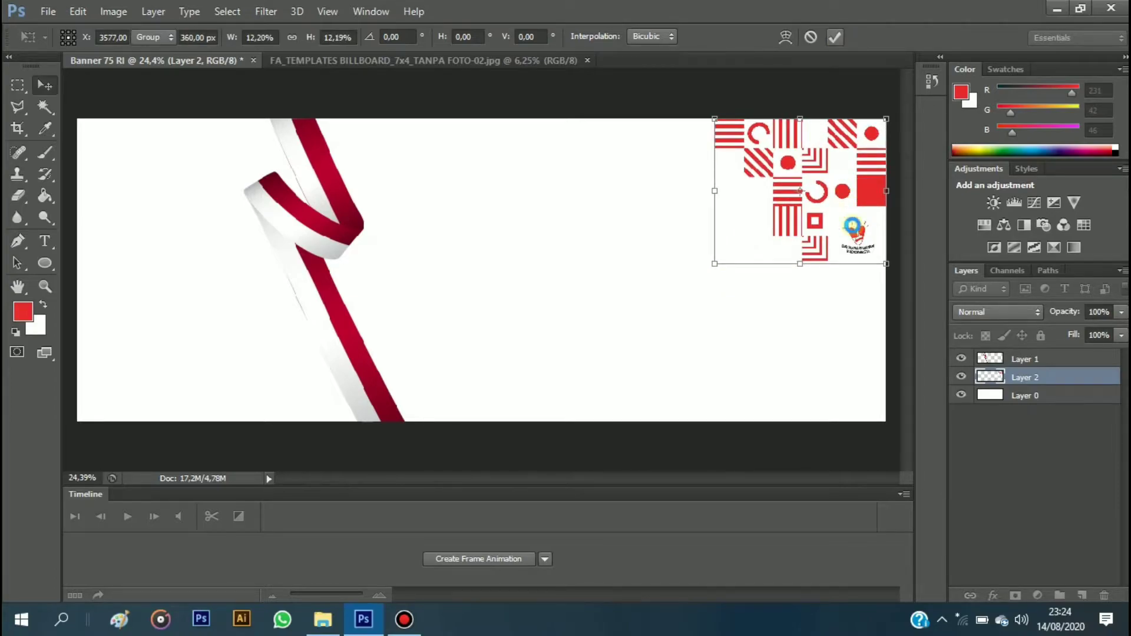
key("Return")
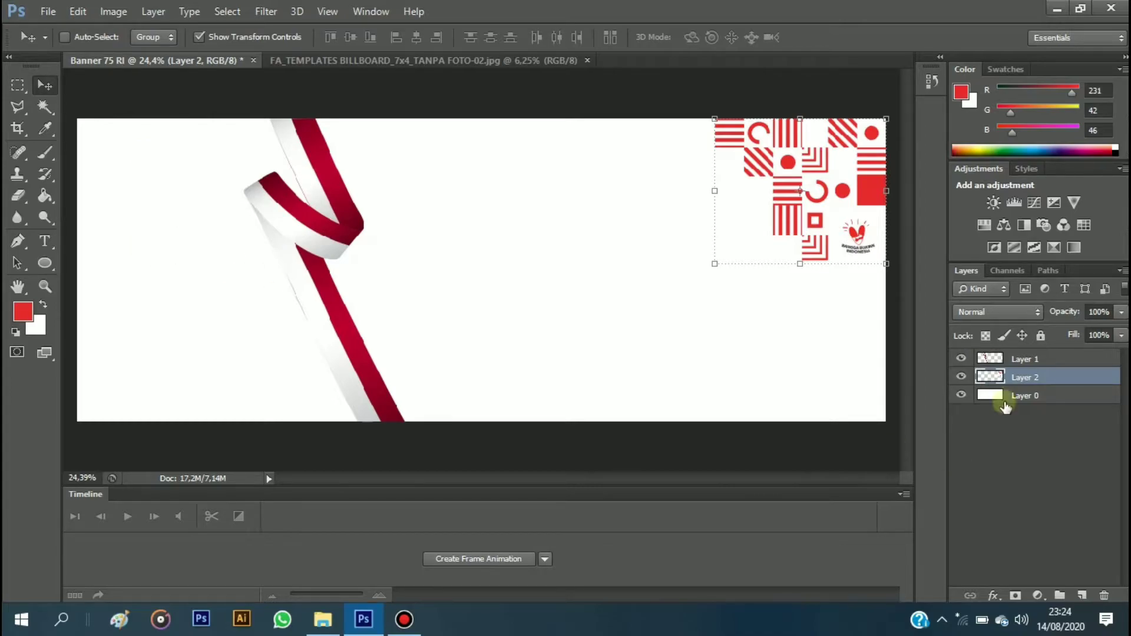
Draw a red-filled pen shape along the ribbon edge covering the banner's left side.
left_click(18, 241)
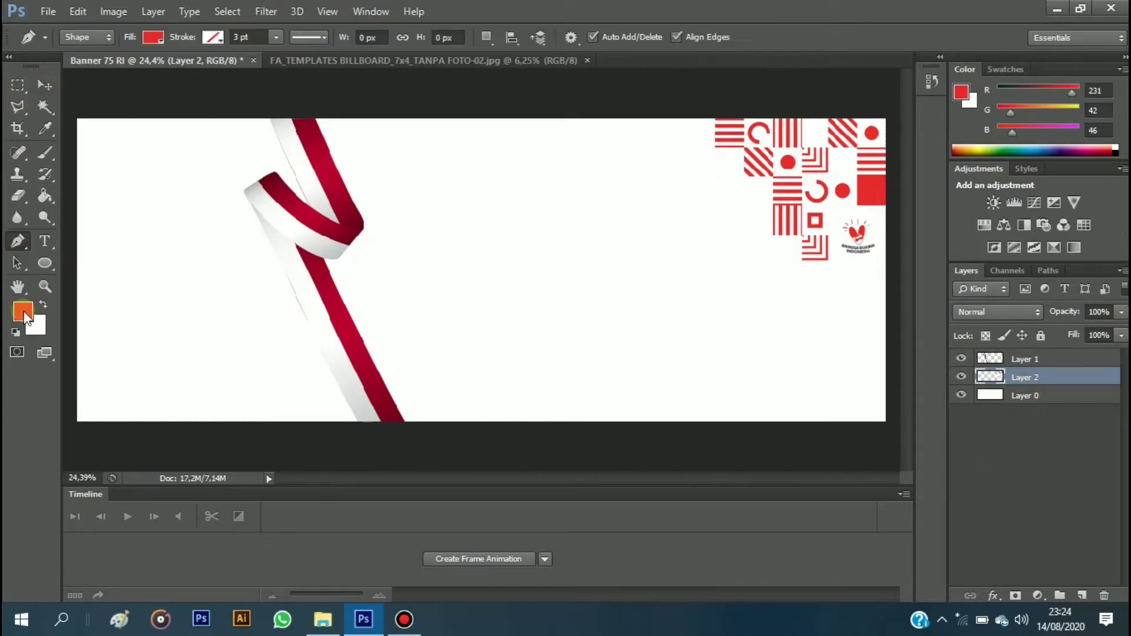
left_click(22, 311)
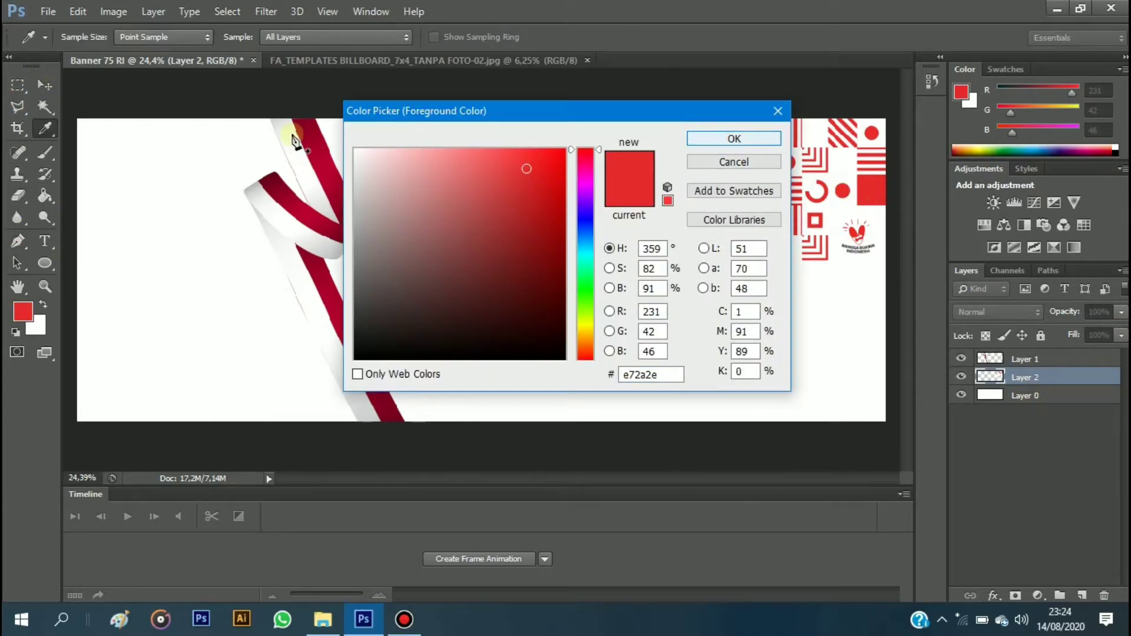
key("Return")
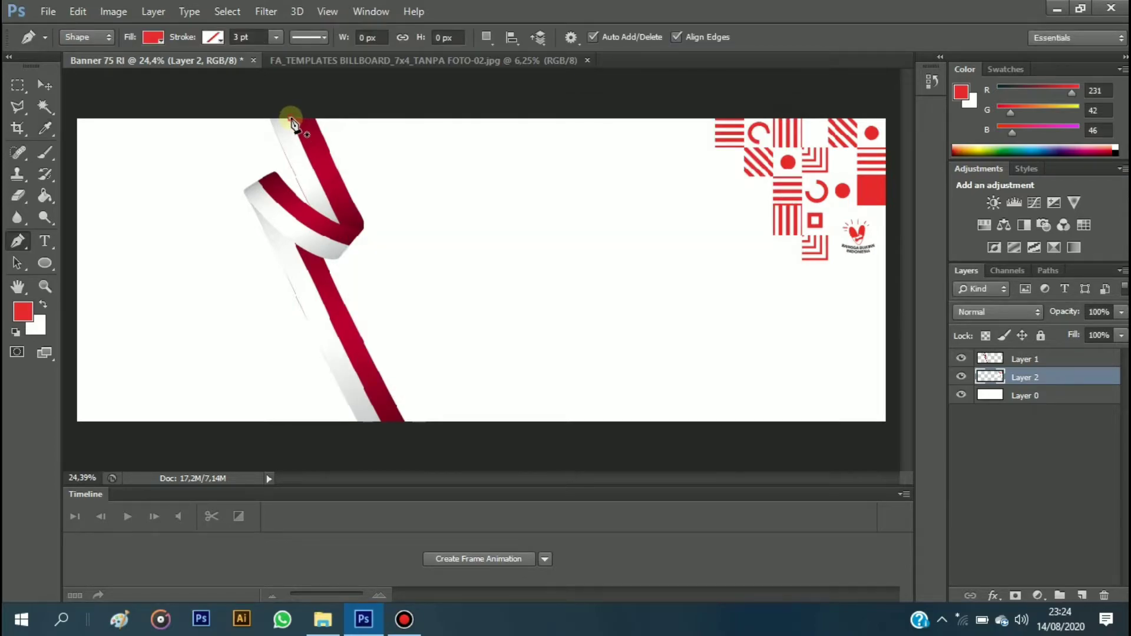
left_click(291, 120)
left_click(339, 225)
left_click(315, 240)
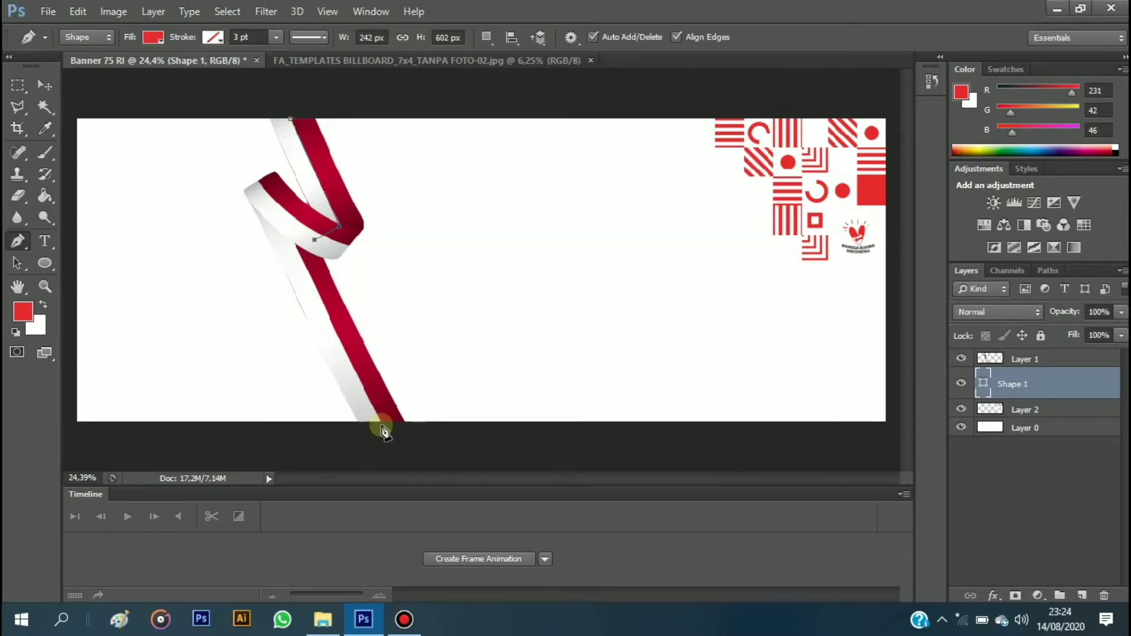
left_click(287, 441)
left_click(64, 426)
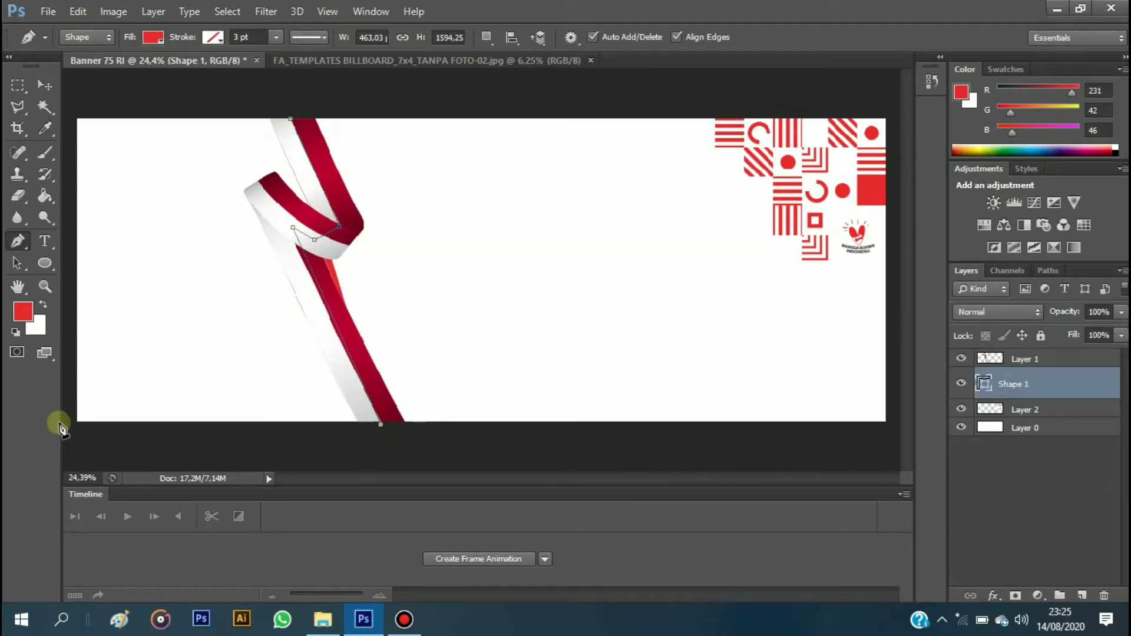
left_click(291, 120)
left_click(70, 104)
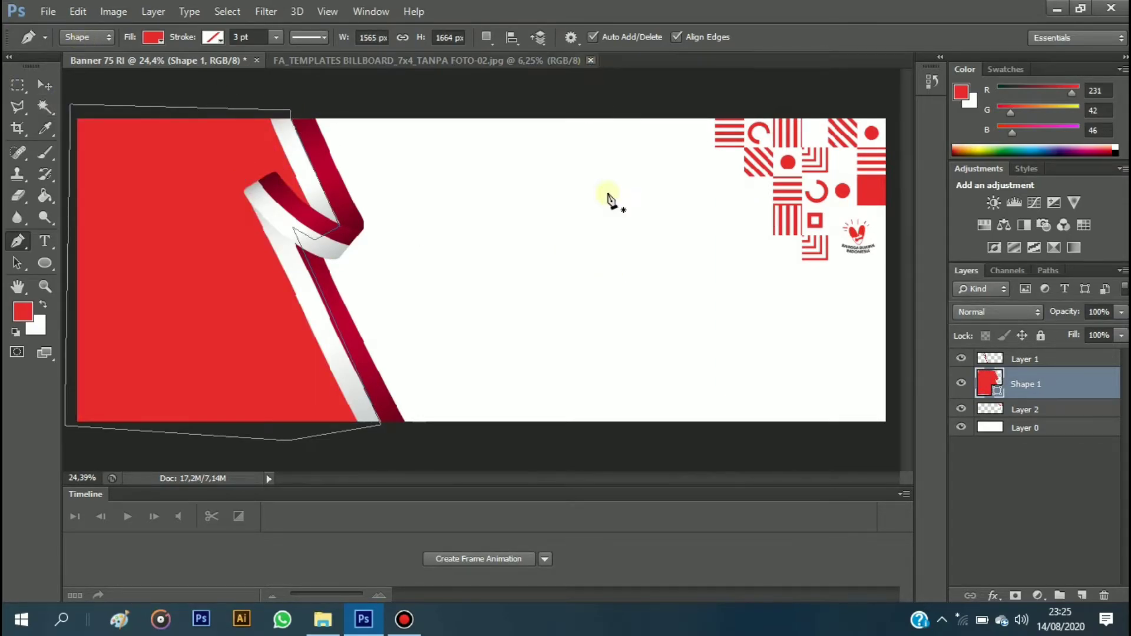
left_click(47, 11)
key("Escape")
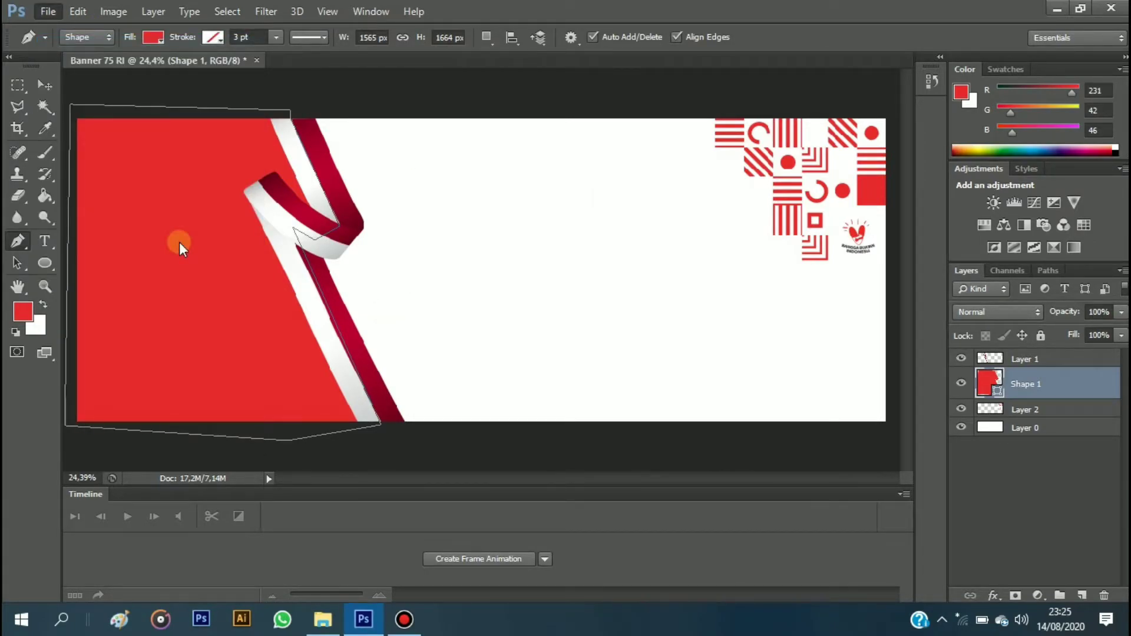
Open FA_SOCIAL MEDIA-14.jpg and Magic Wand-select the logo's white shield.
key("ctrl+o")
left_click(687, 118)
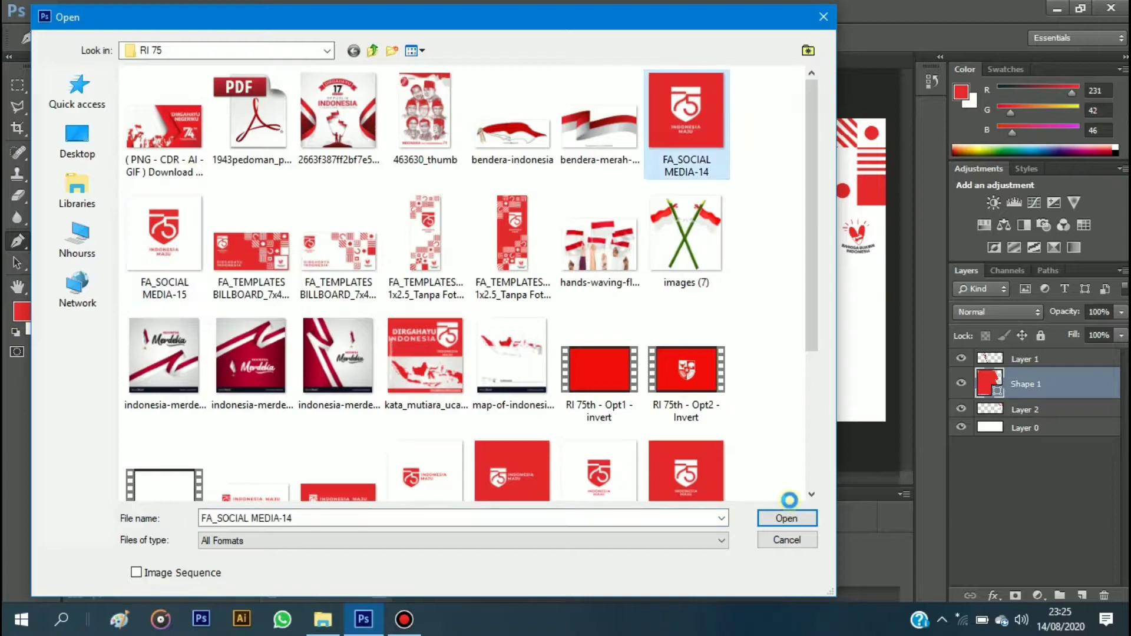
left_click(788, 518)
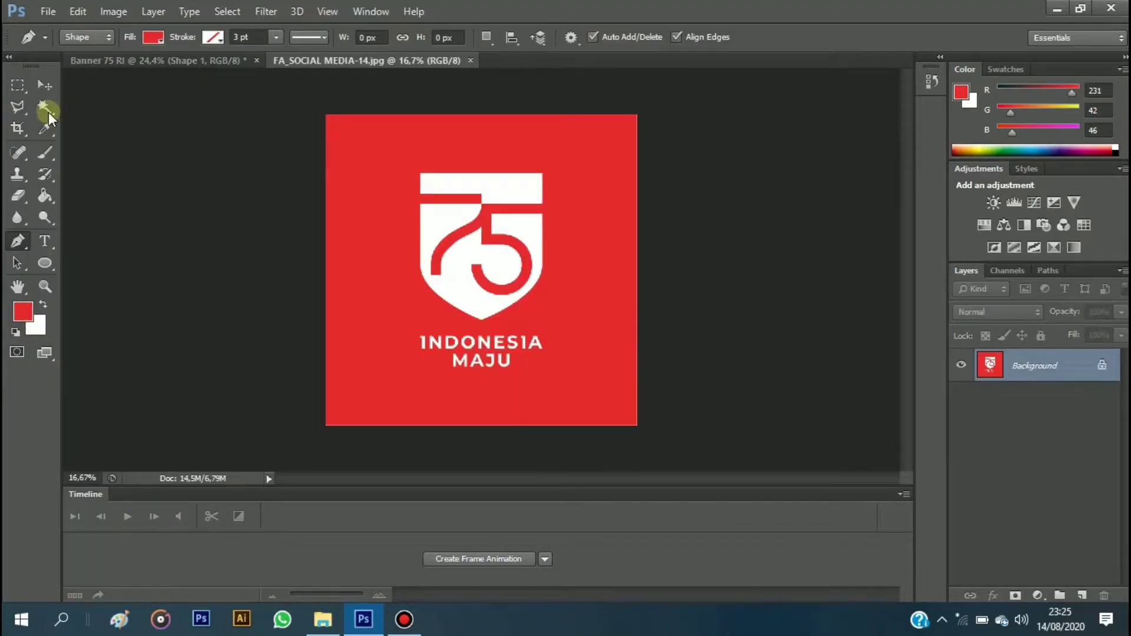
left_click(46, 109)
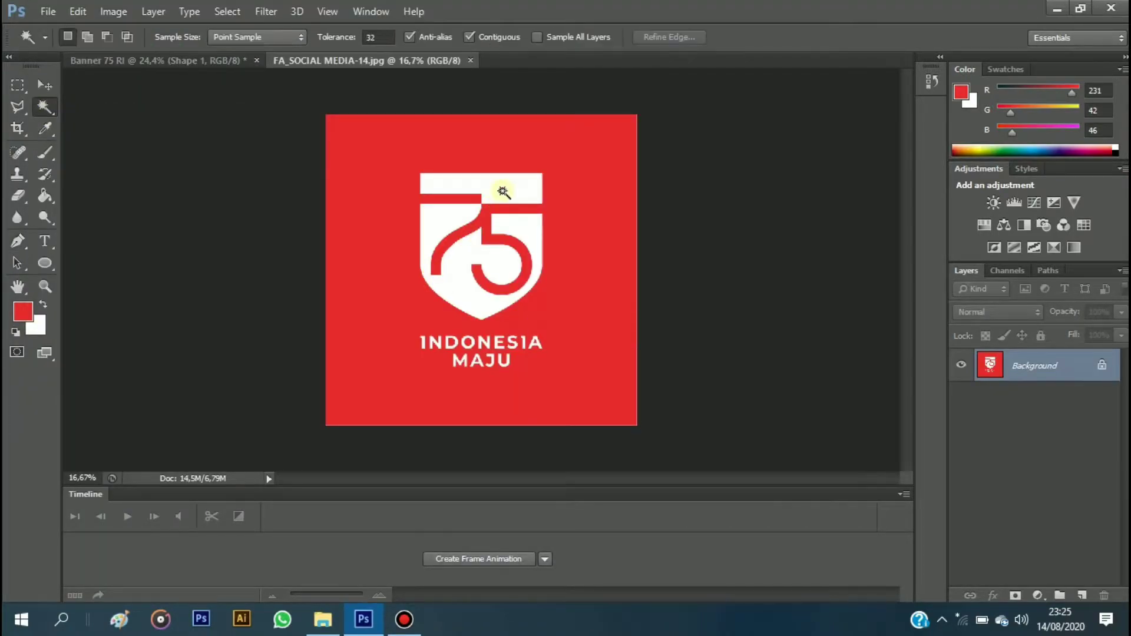
left_click(449, 246)
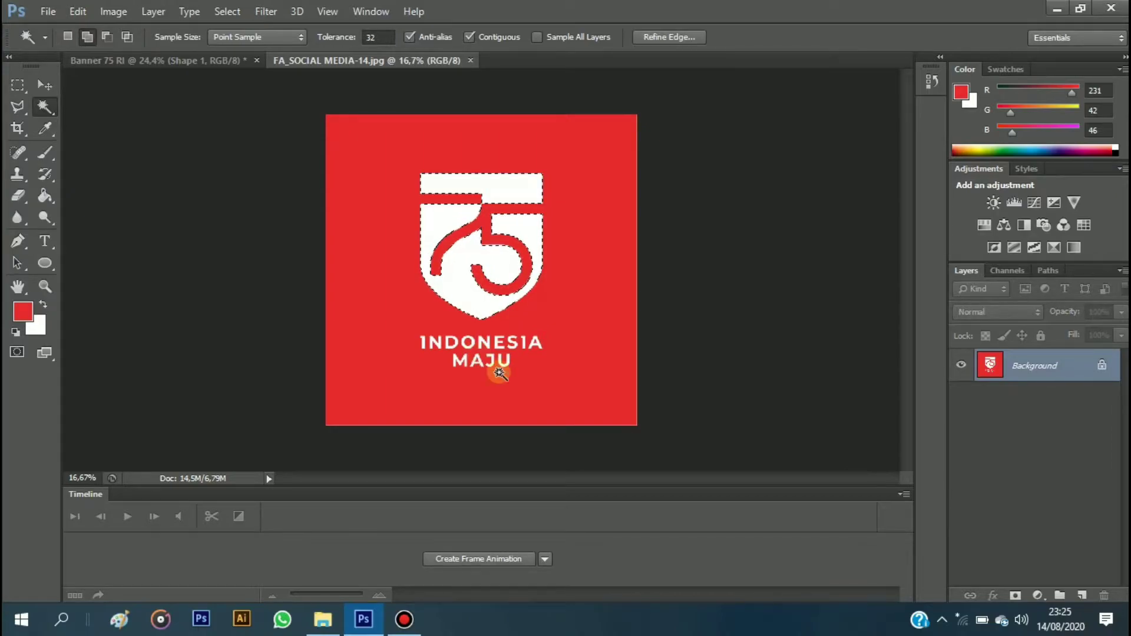
Add every INDONESIA and MAJU letter to the white logo selection.
scroll(509, 368, "up", 1)
scroll(509, 368, "up", 3)
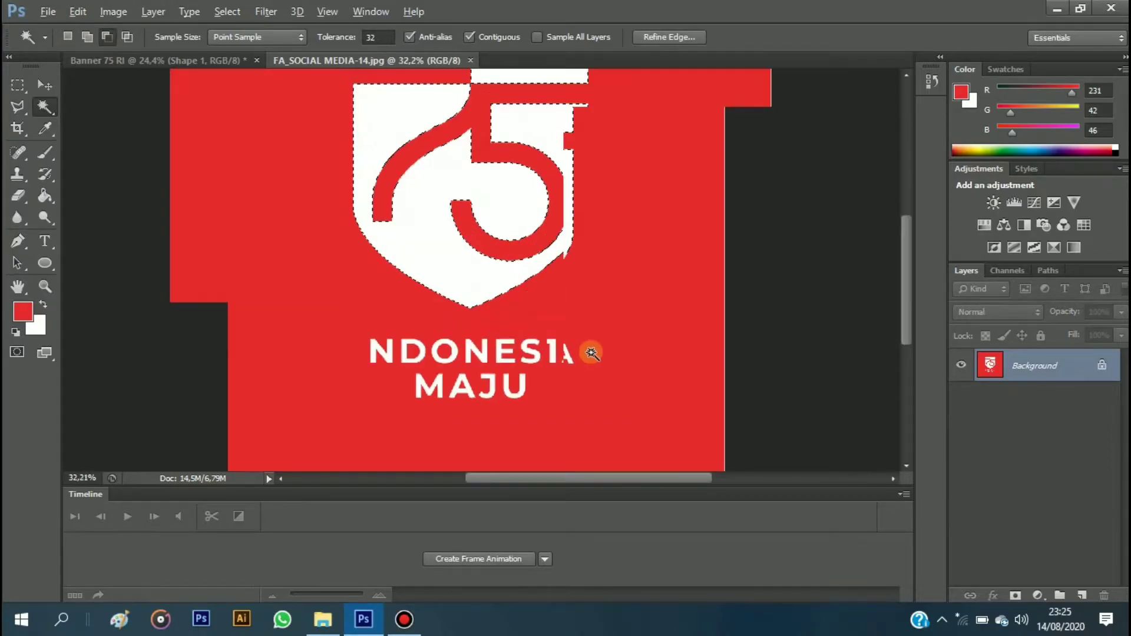
scroll(591, 352, "up", 1)
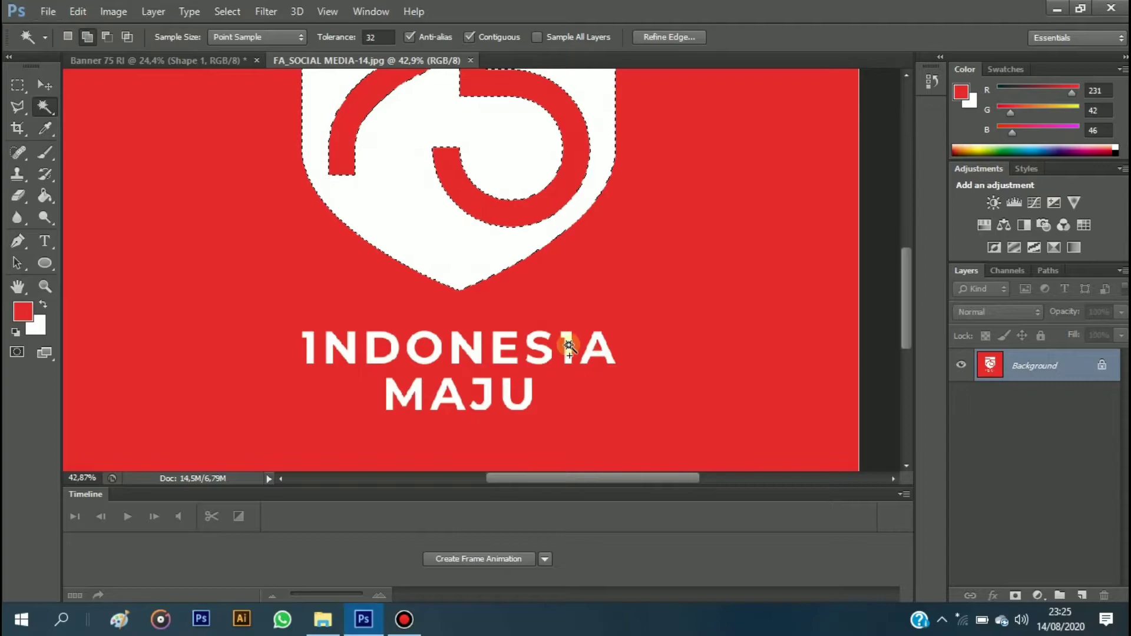
left_click(569, 345)
left_click(500, 352)
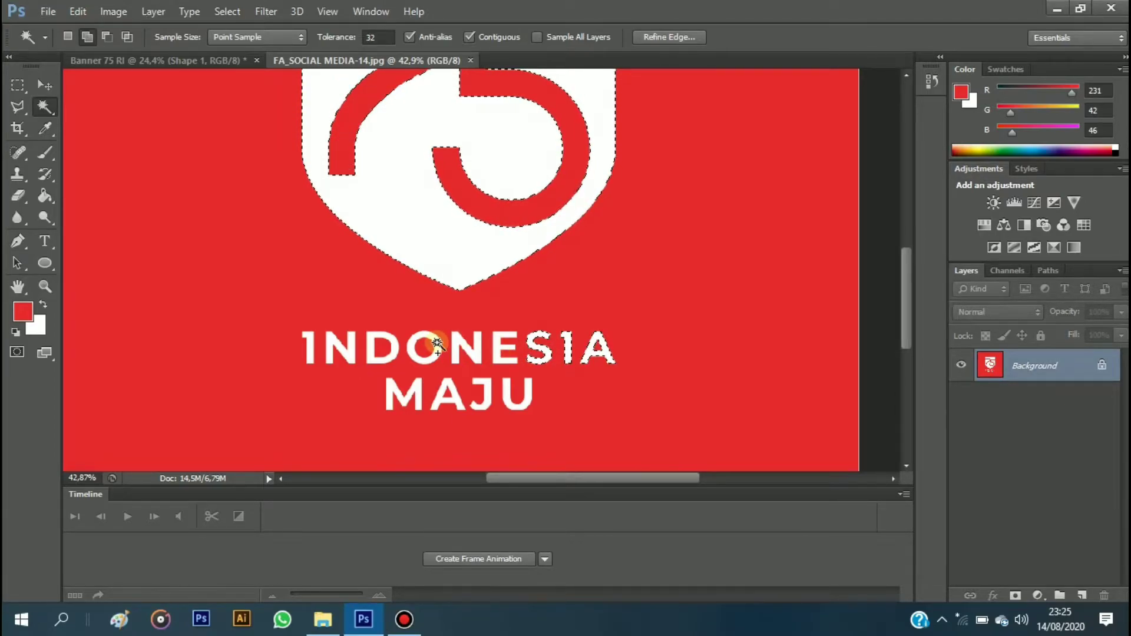
left_click(343, 348)
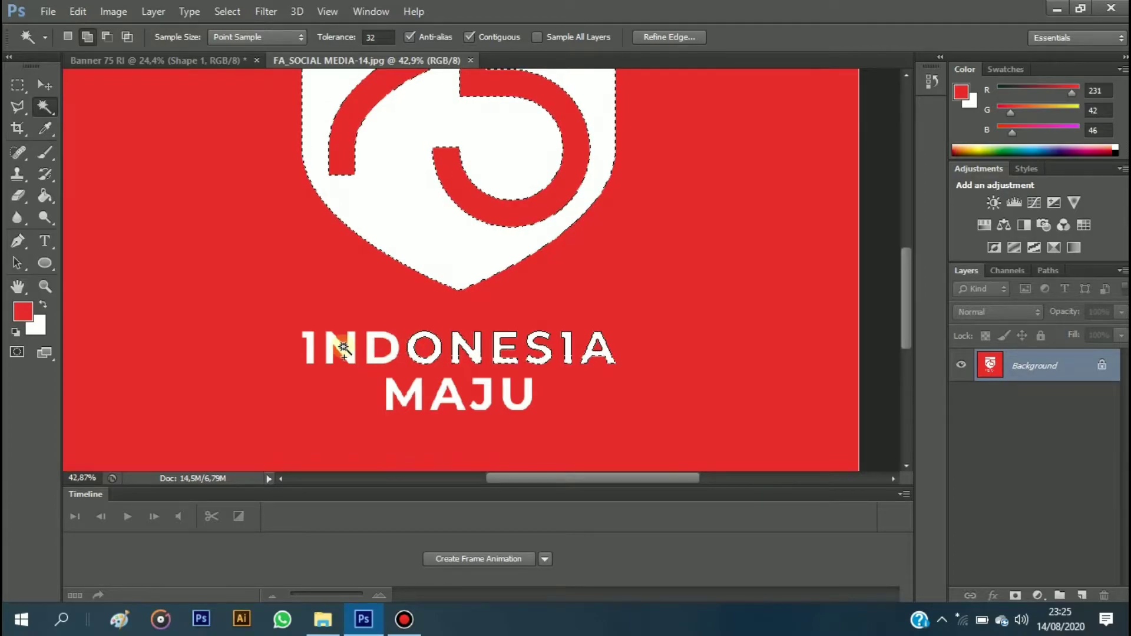
left_click(308, 346)
left_click(417, 386)
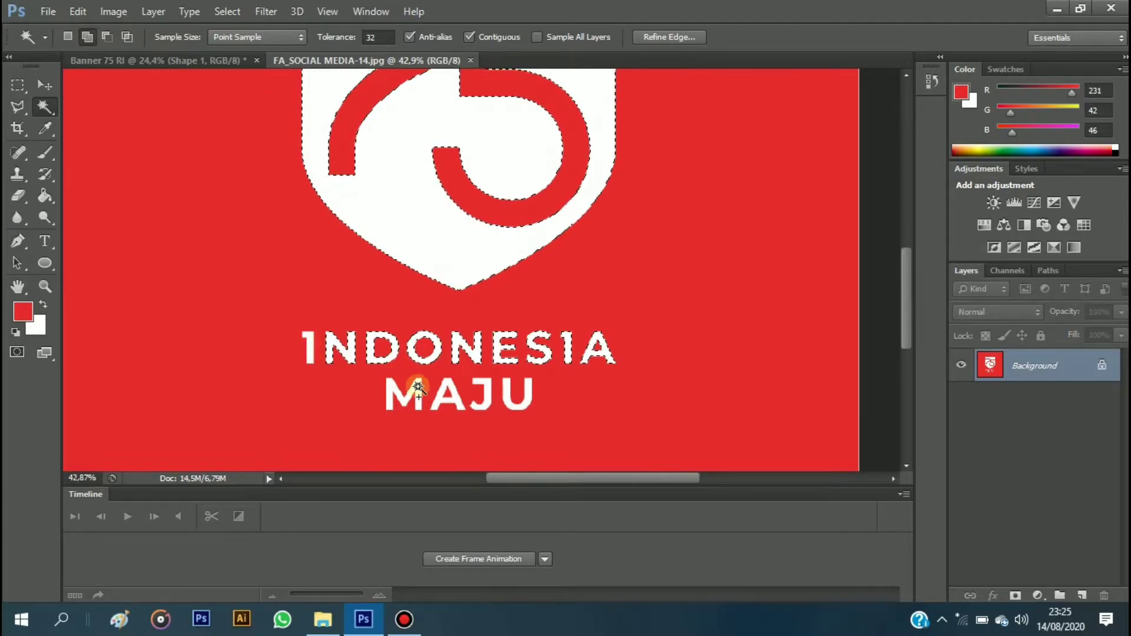
left_click(438, 401)
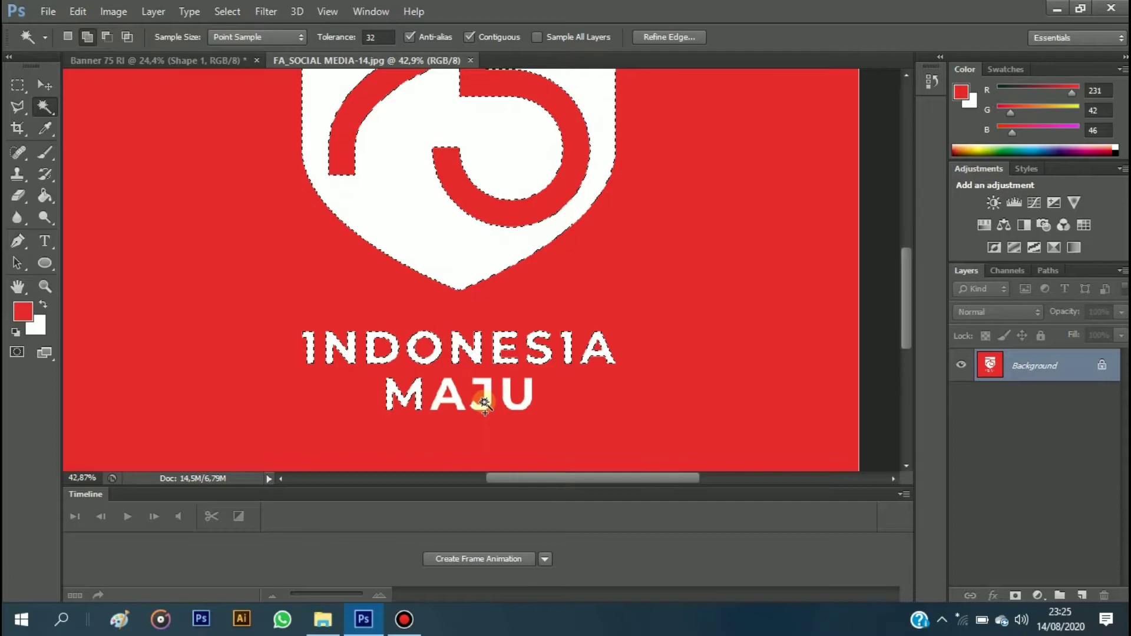
left_click(477, 396)
left_click(508, 401)
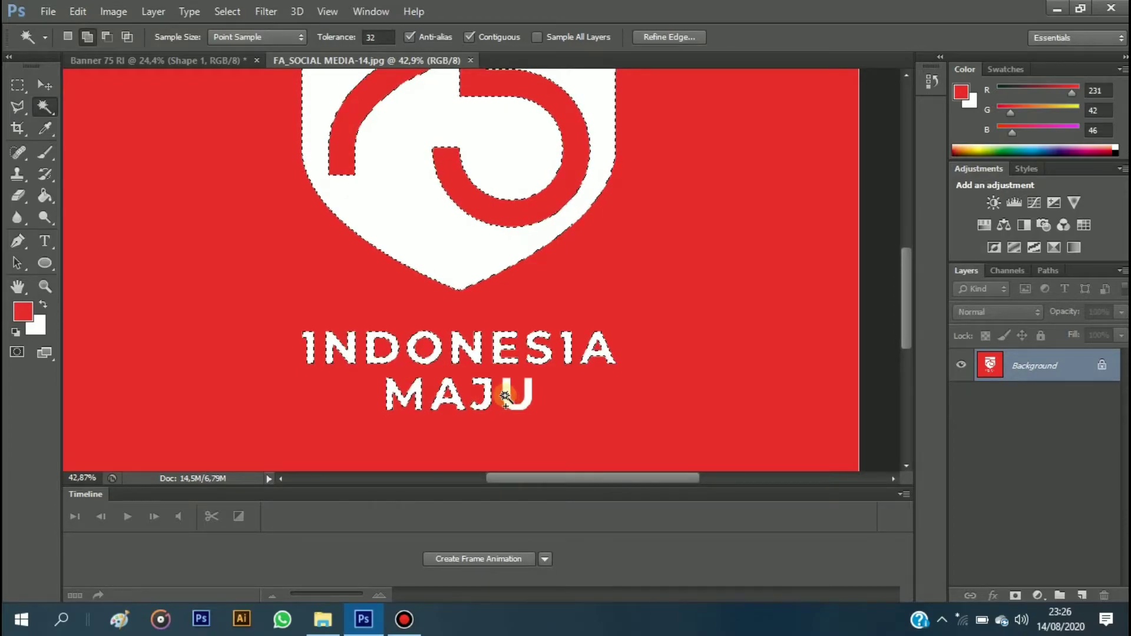
scroll(501, 382, "up", 2)
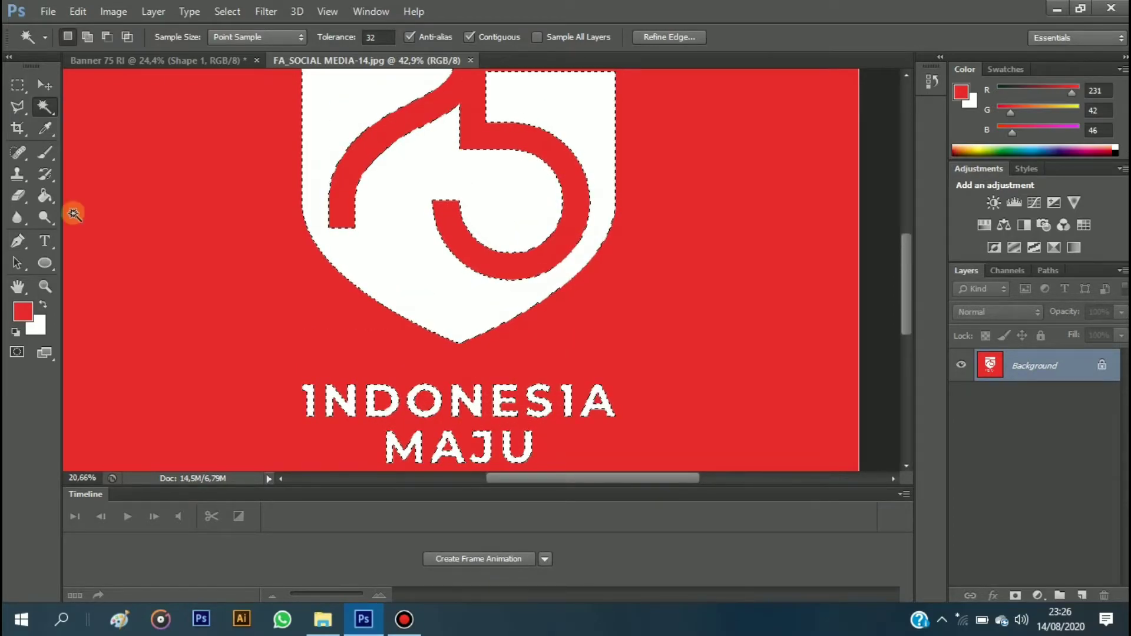
key("ctrl+0")
Move the logo onto the banner's red left side, shrink it and nudge it lower.
key("v")
left_click_drag(230, 109, 239, 287)
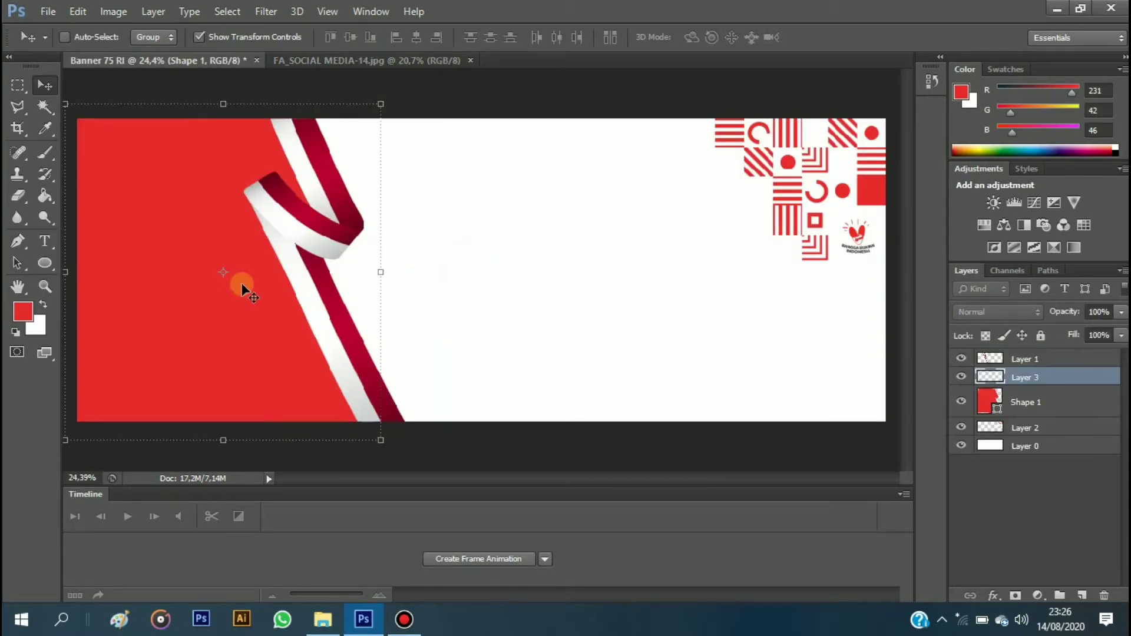
left_click_drag(239, 288, 239, 216)
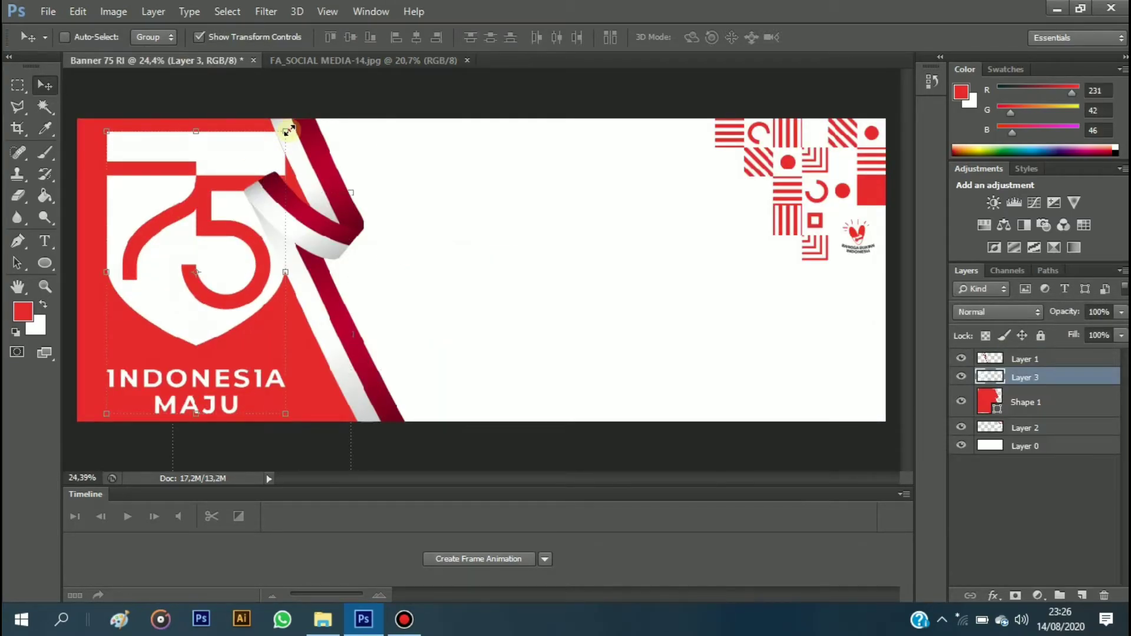
mouse_move(289, 131)
left_mouse_down()
mouse_move(235, 210)
mouse_move(219, 188)
mouse_move(226, 222)
left_mouse_up()
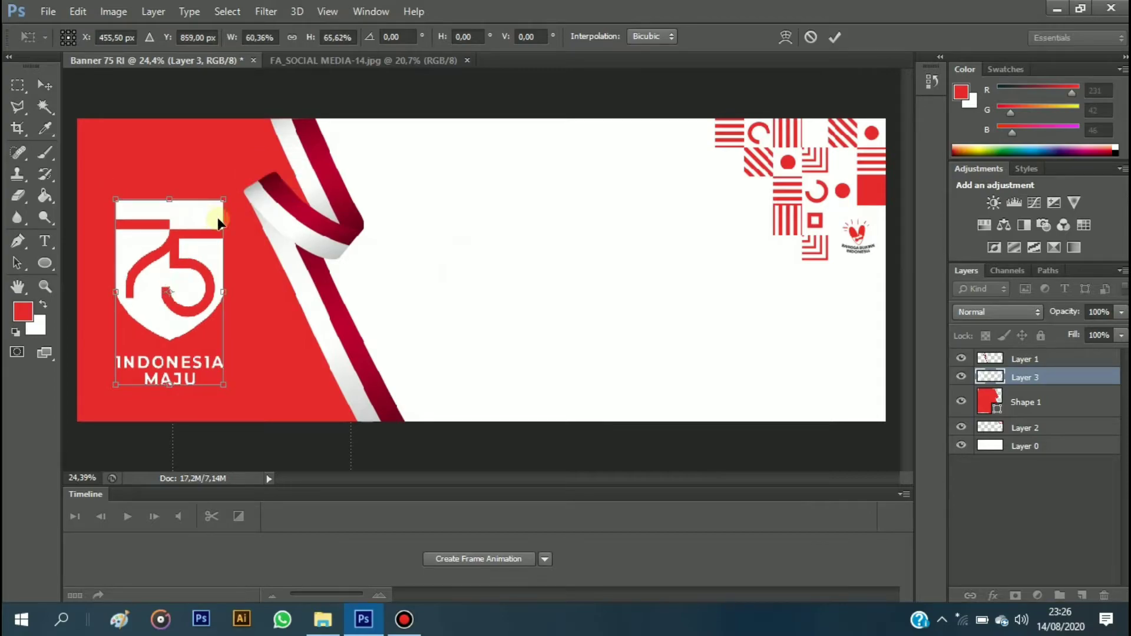
mouse_move(244, 182)
left_mouse_down()
mouse_move(227, 208)
mouse_move(196, 192)
left_mouse_up()
key("Return")
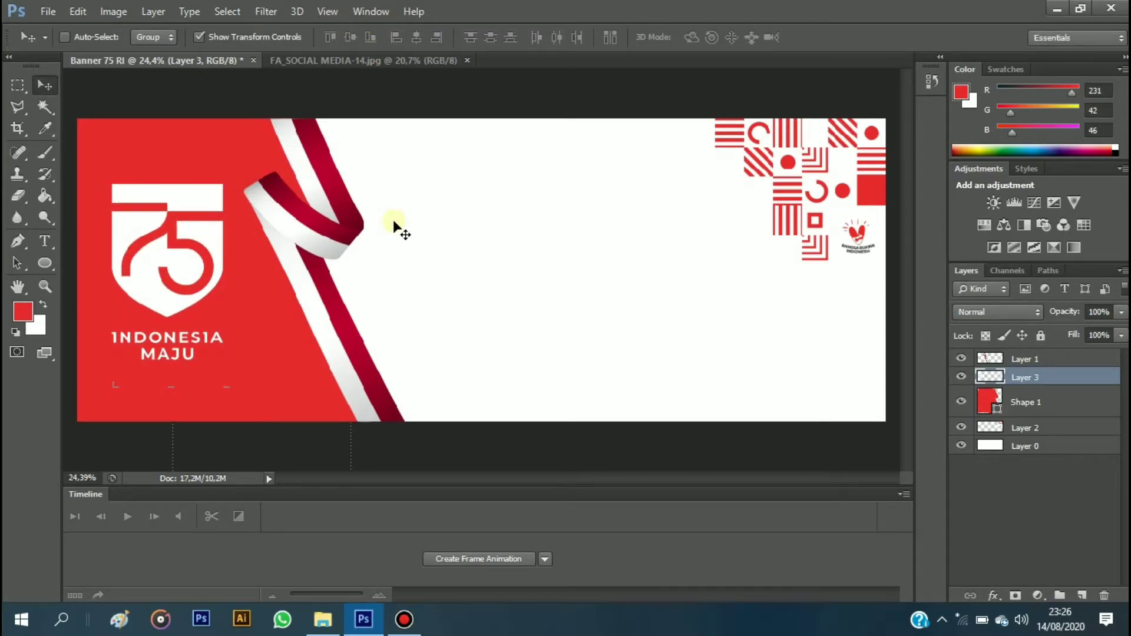
left_click_drag(214, 243, 215, 249)
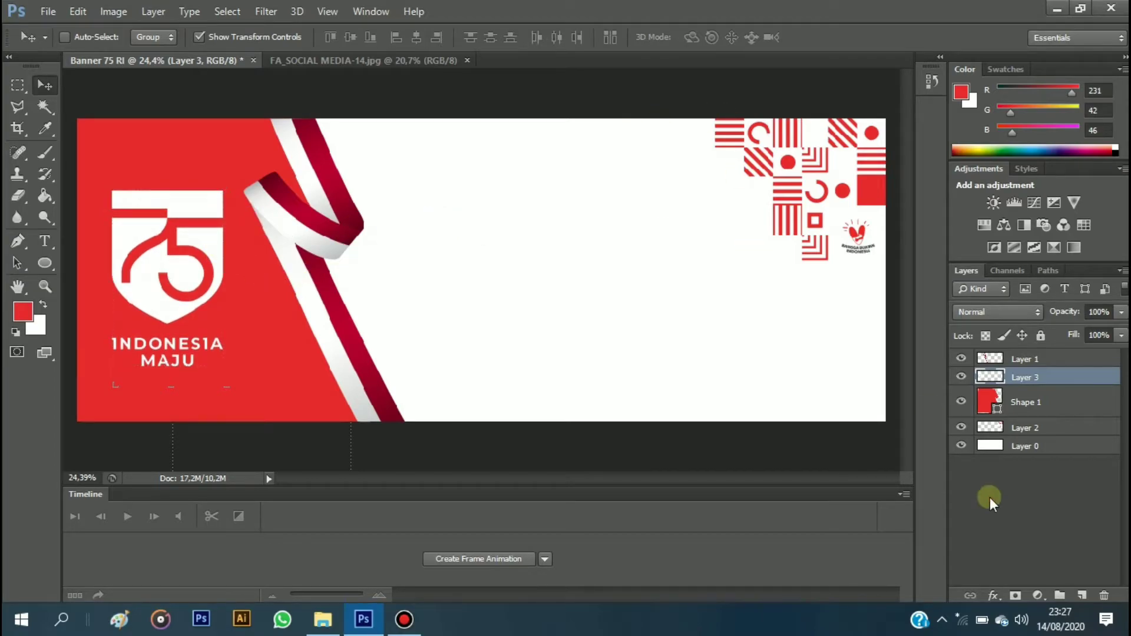
left_click(1028, 402)
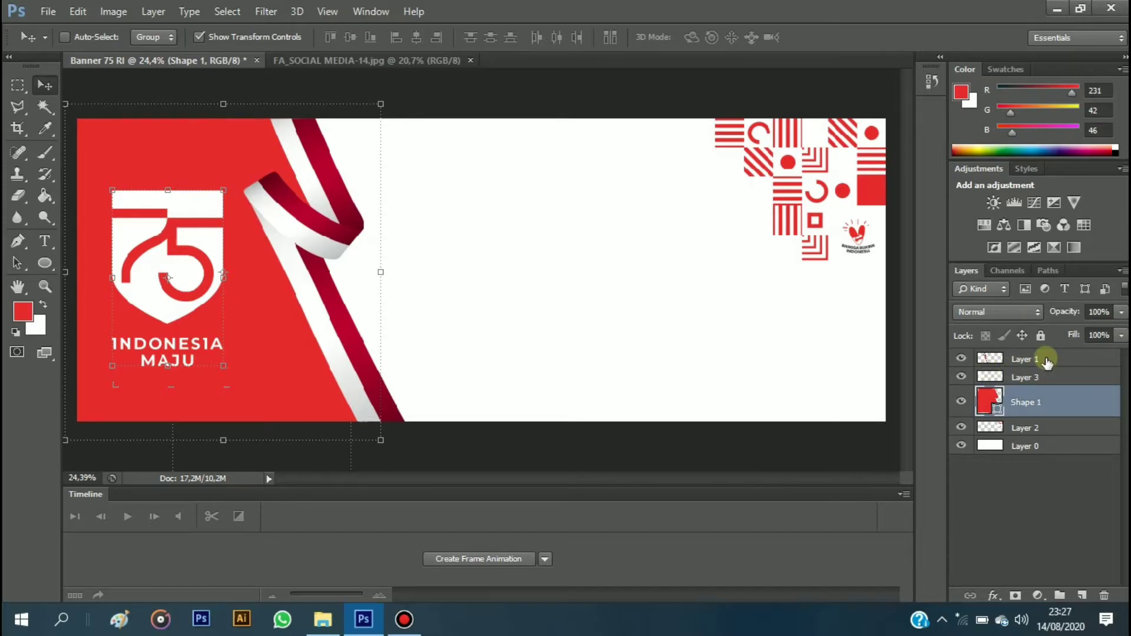
Merge Layer 1, Shape 1 and Layer 0, then send the merged layer to the bottom.
left_click(1017, 489)
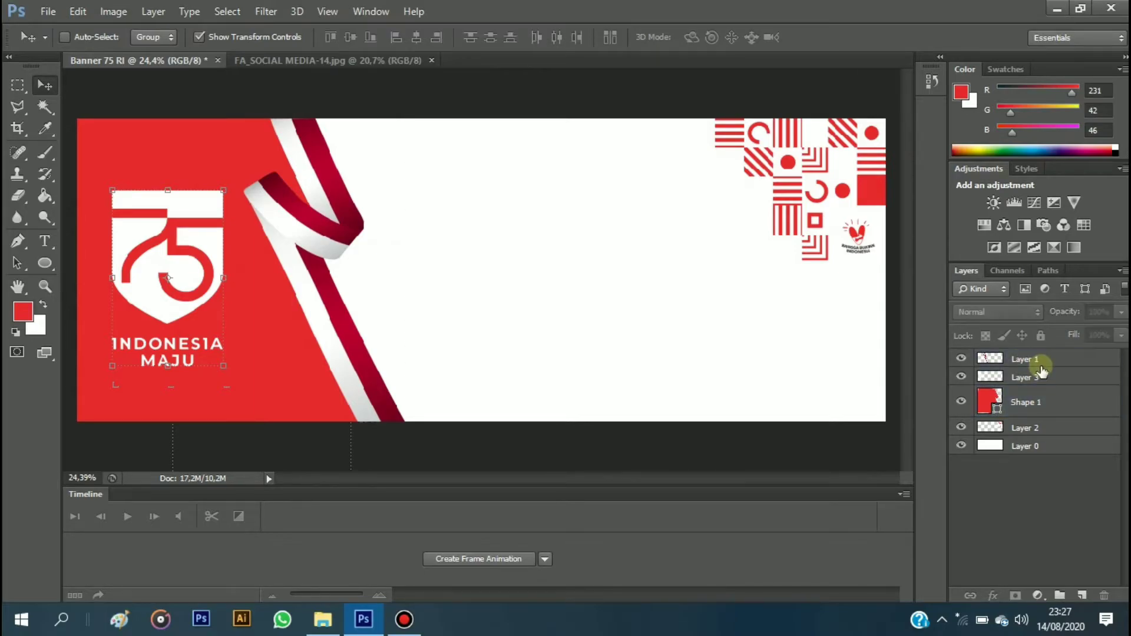
left_click(1040, 398)
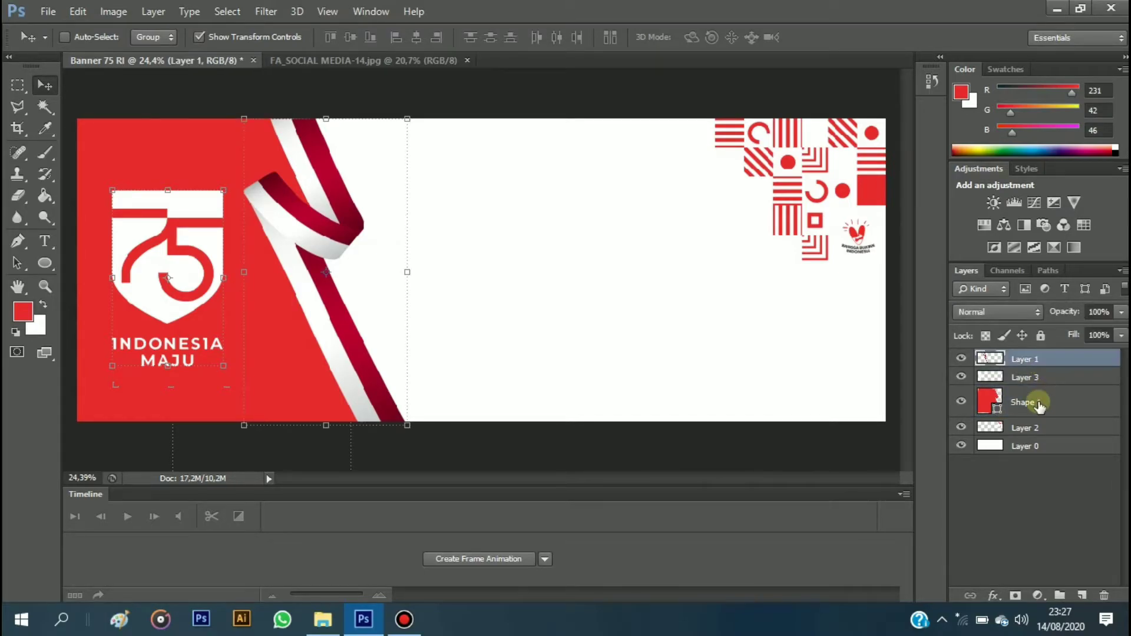
left_click(1026, 445, "ctrl")
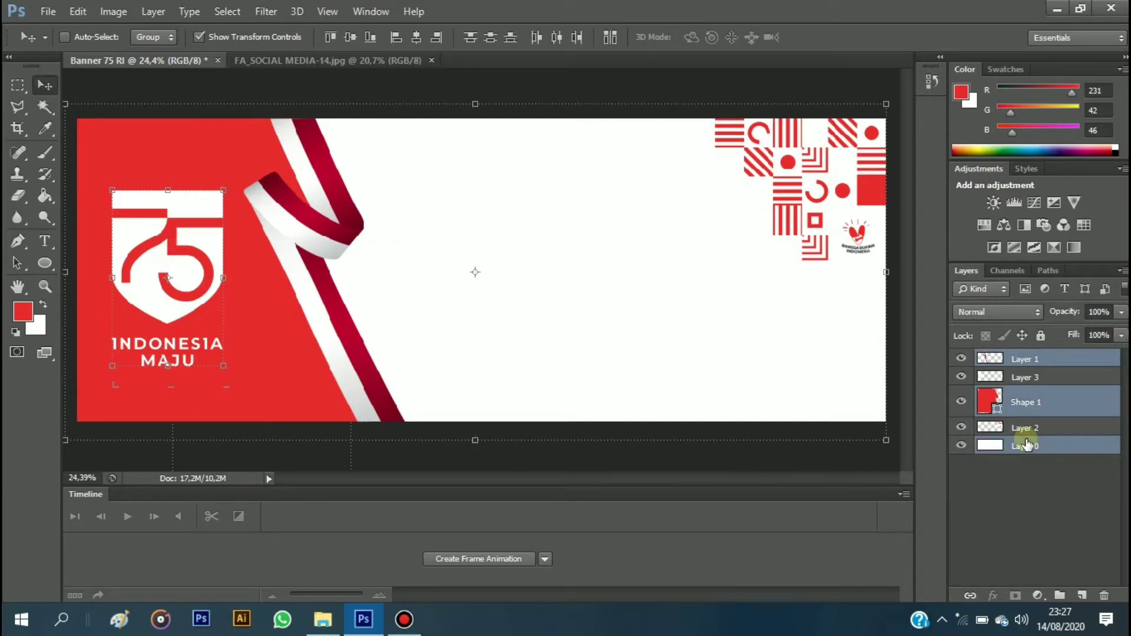
right_click(1026, 446)
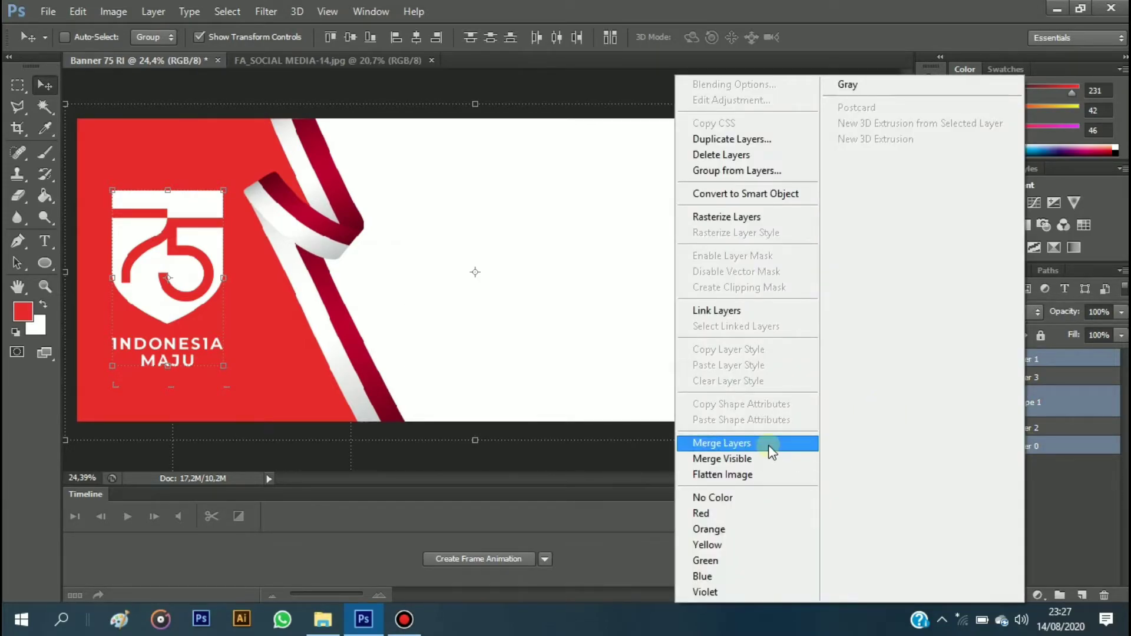
left_click(768, 444)
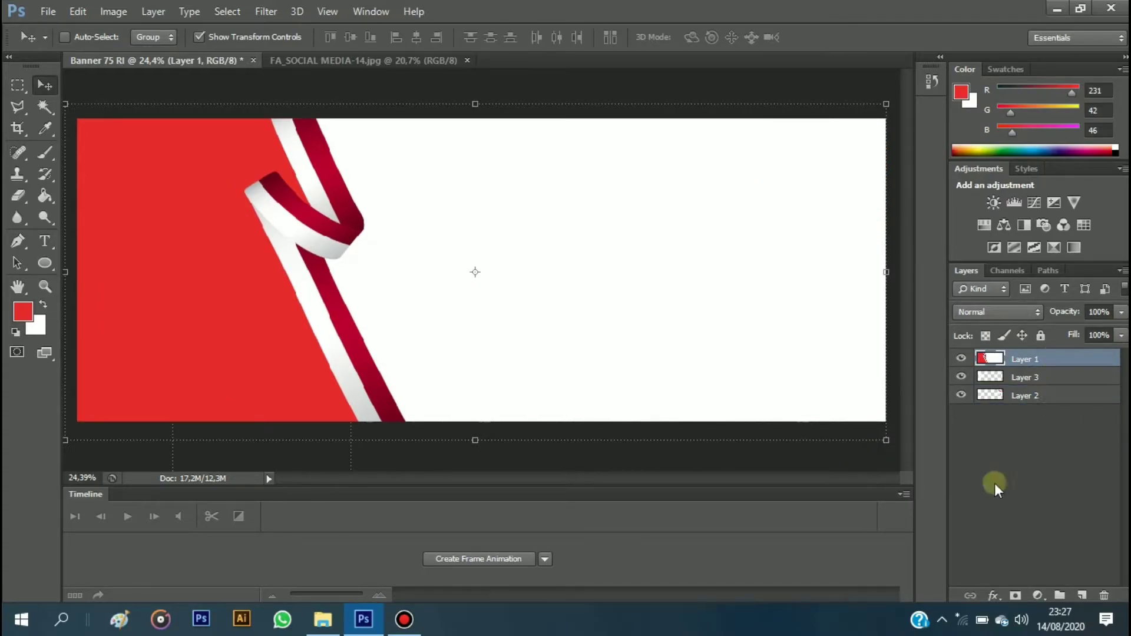
key("ctrl+shift+bracketleft")
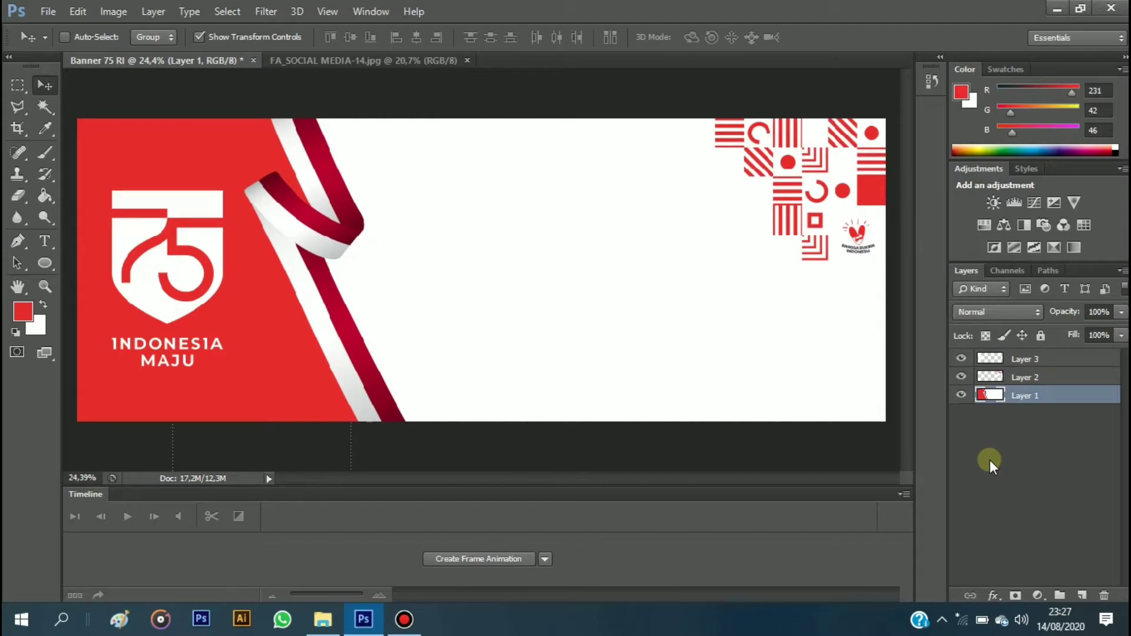
left_click(975, 396)
Open map-of-indonesia-with-flag-vector-4160484.jpg as a new document.
left_click(56, 13)
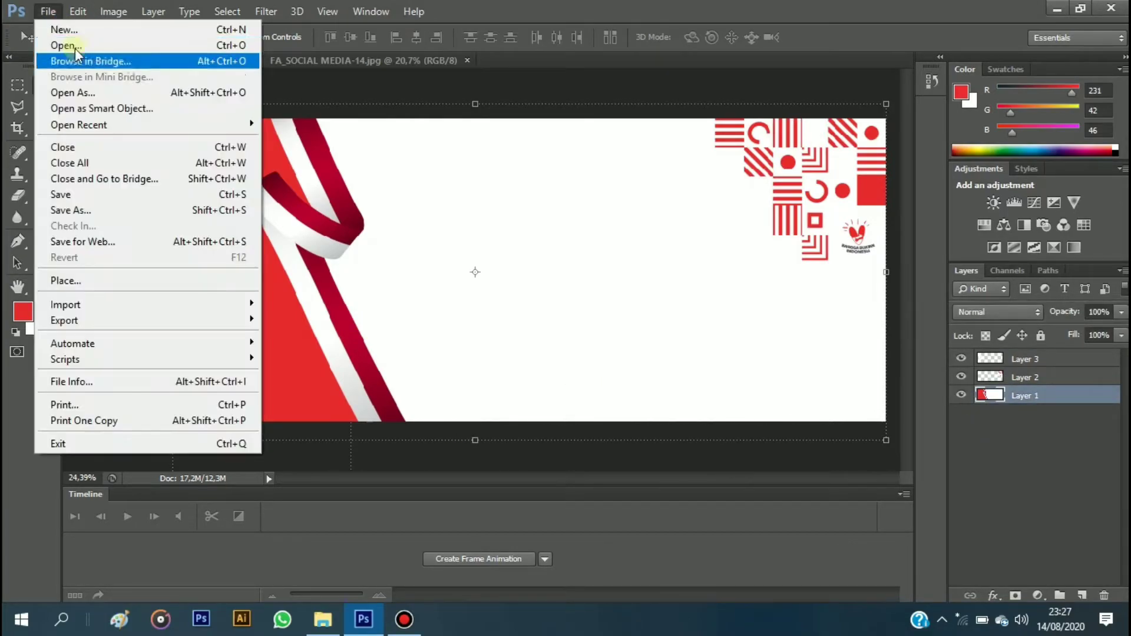
left_click(66, 46)
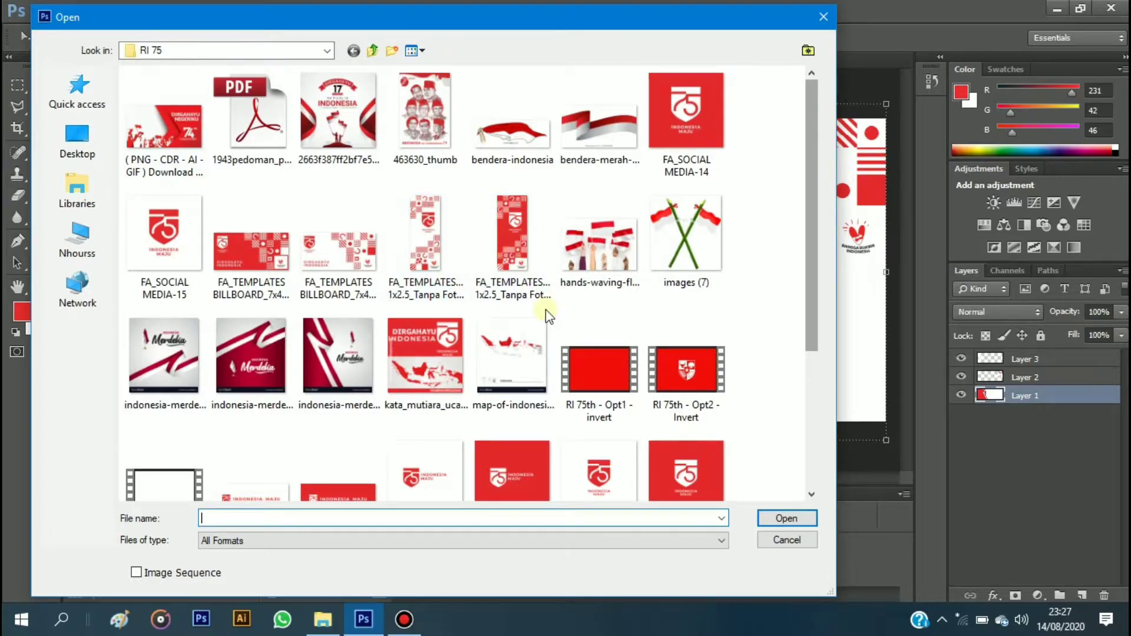
scroll(613, 404, "down", 2)
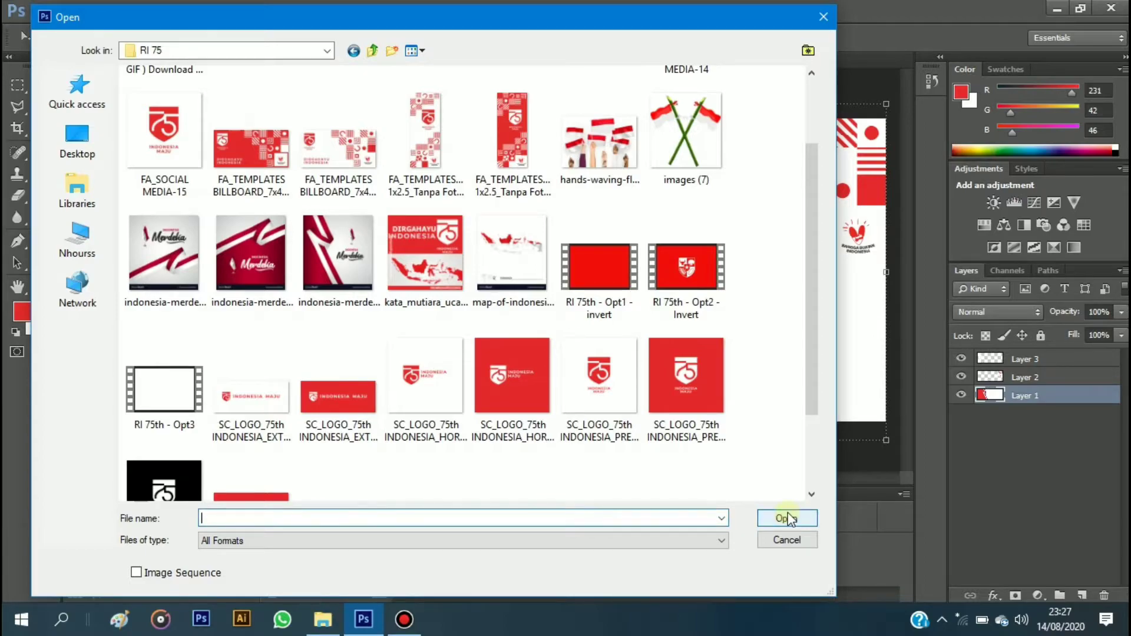
left_click(523, 275)
left_click(786, 518)
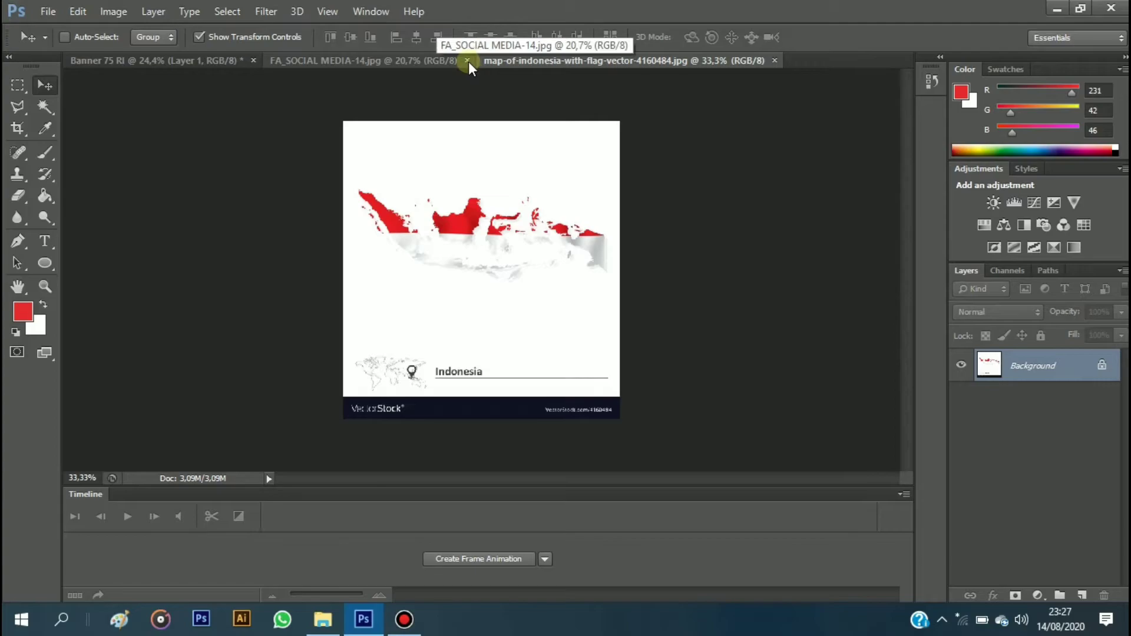
Close FA_SOCIAL MEDIA-14, then marquee-select the map and drag it into the Banner 75 RI document.
left_click(457, 60)
key("ctrl+w")
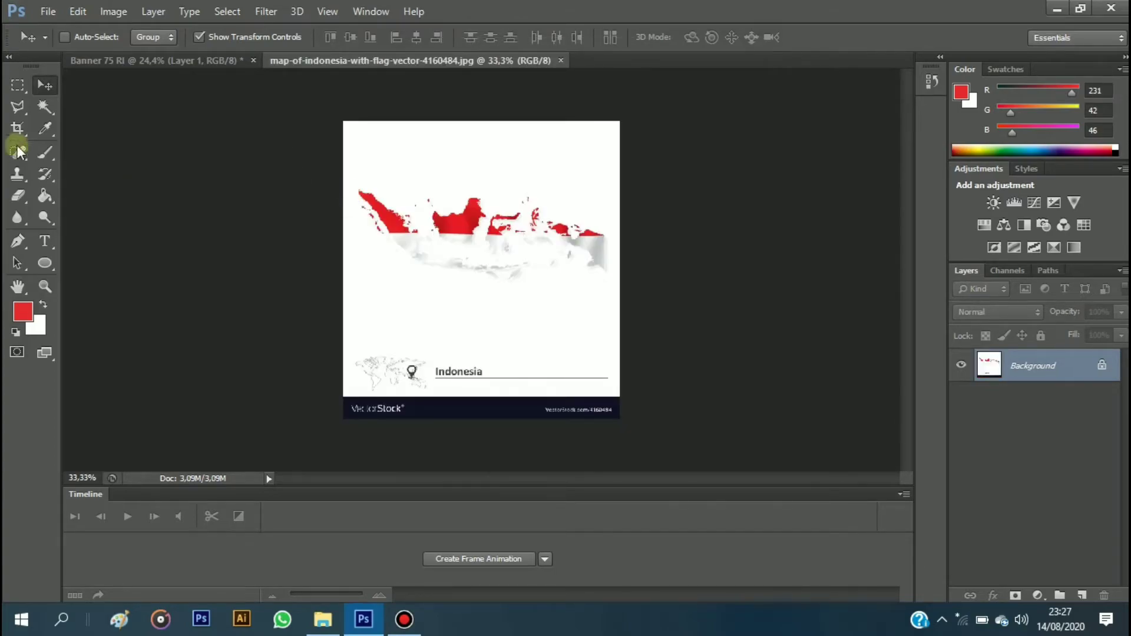
key("m")
left_click_drag(343, 187, 644, 317)
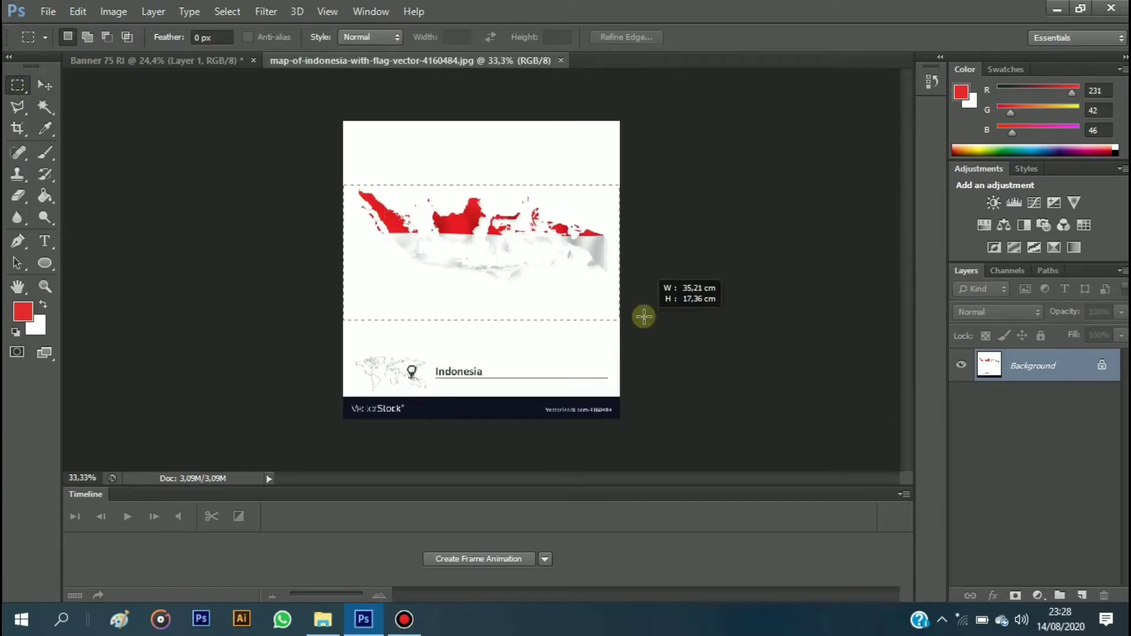
left_click(461, 238)
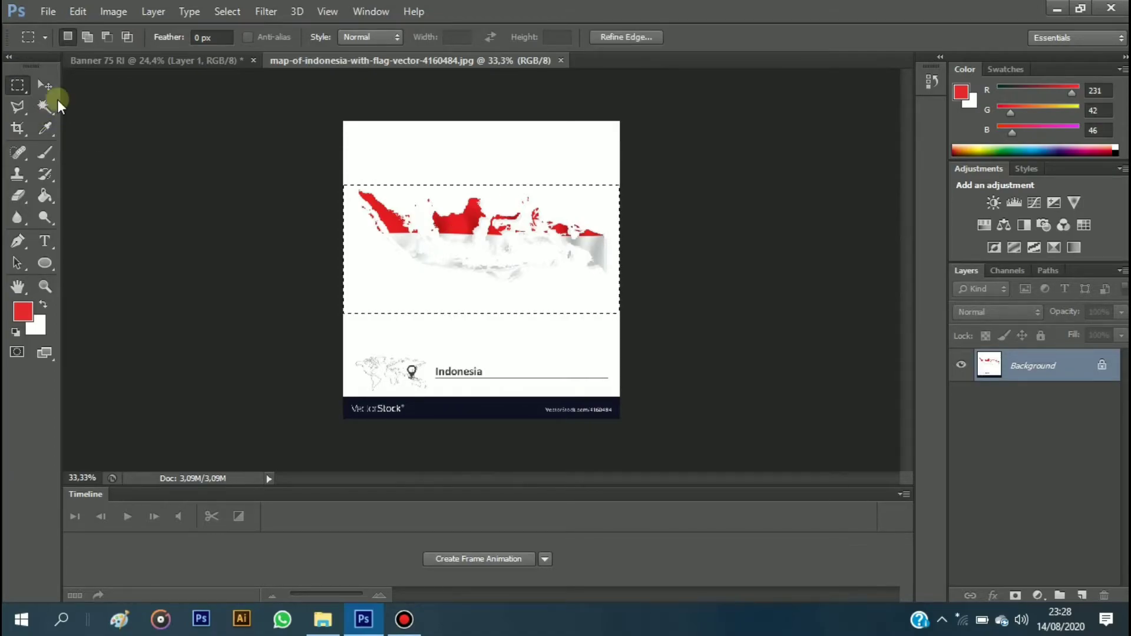
left_click(44, 85)
left_click_drag(454, 221, 406, 212)
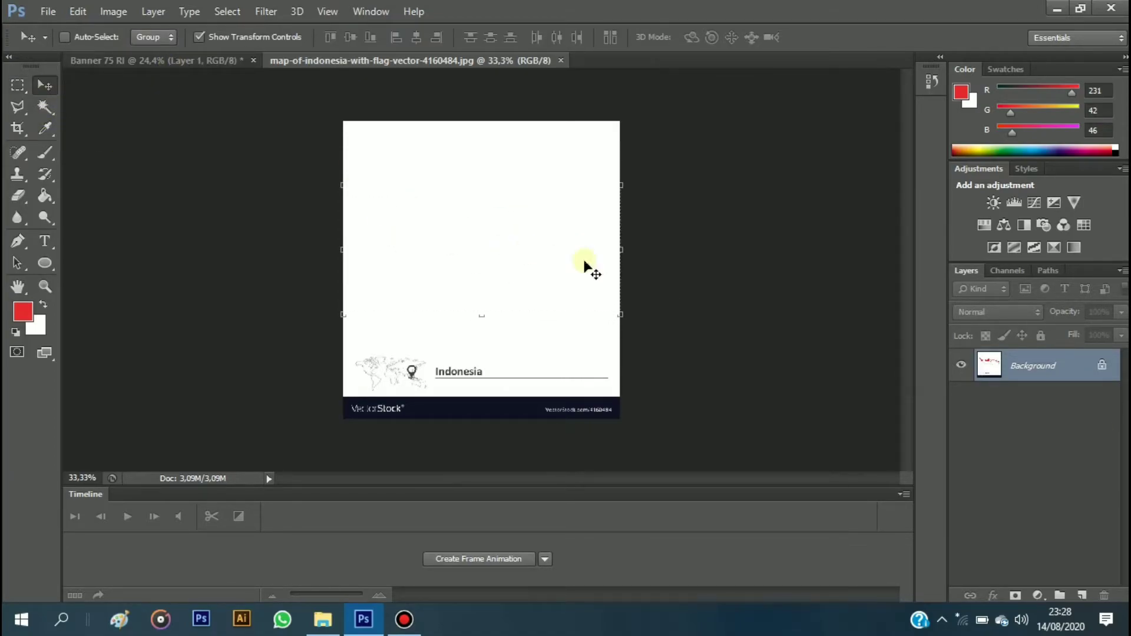
mouse_move(585, 268)
left_mouse_down()
mouse_move(607, 232)
mouse_move(820, 118)
left_mouse_up()
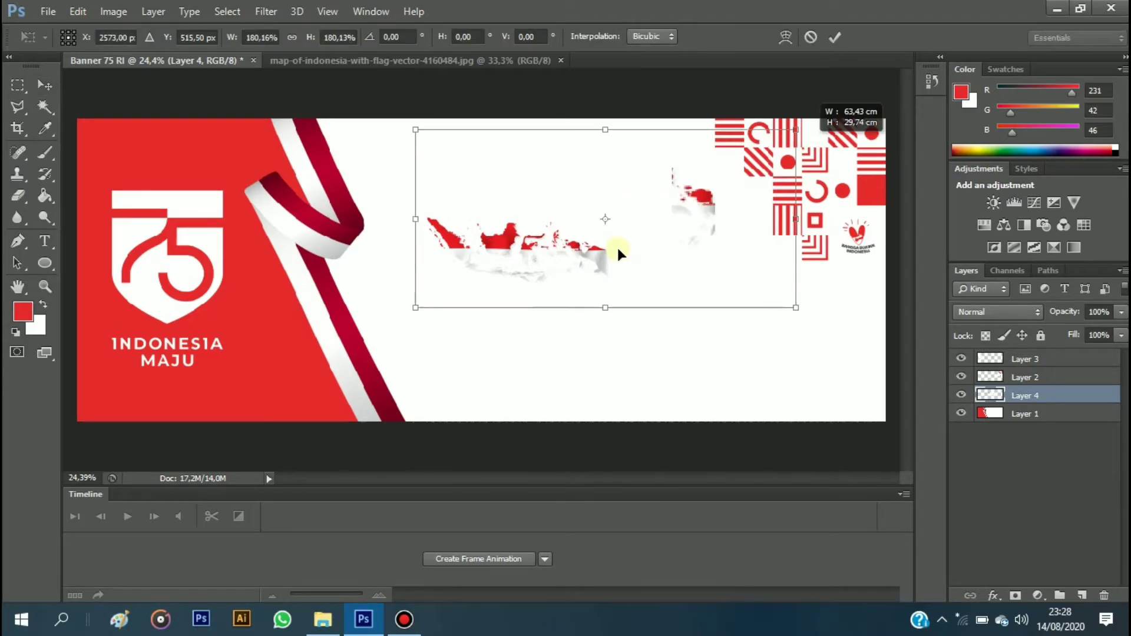
Enlarge the map across the banner centre at 40% opacity and commit the transform.
mouse_move(654, 217)
left_mouse_down()
mouse_move(627, 268)
mouse_move(634, 243)
left_mouse_up()
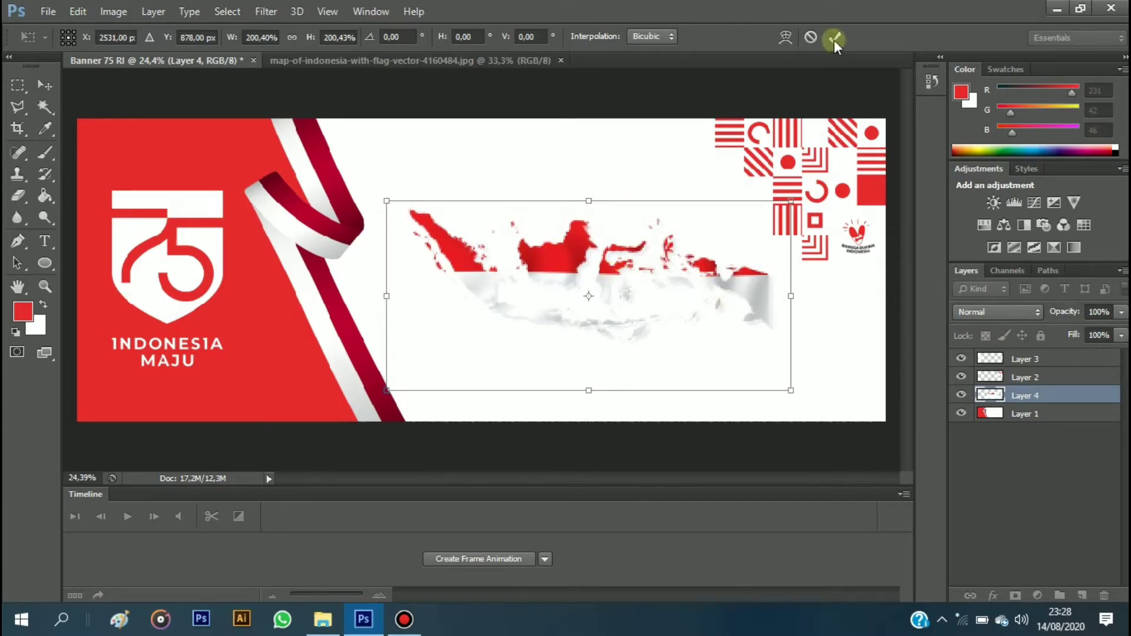
left_click_drag(1090, 329, 1071, 329)
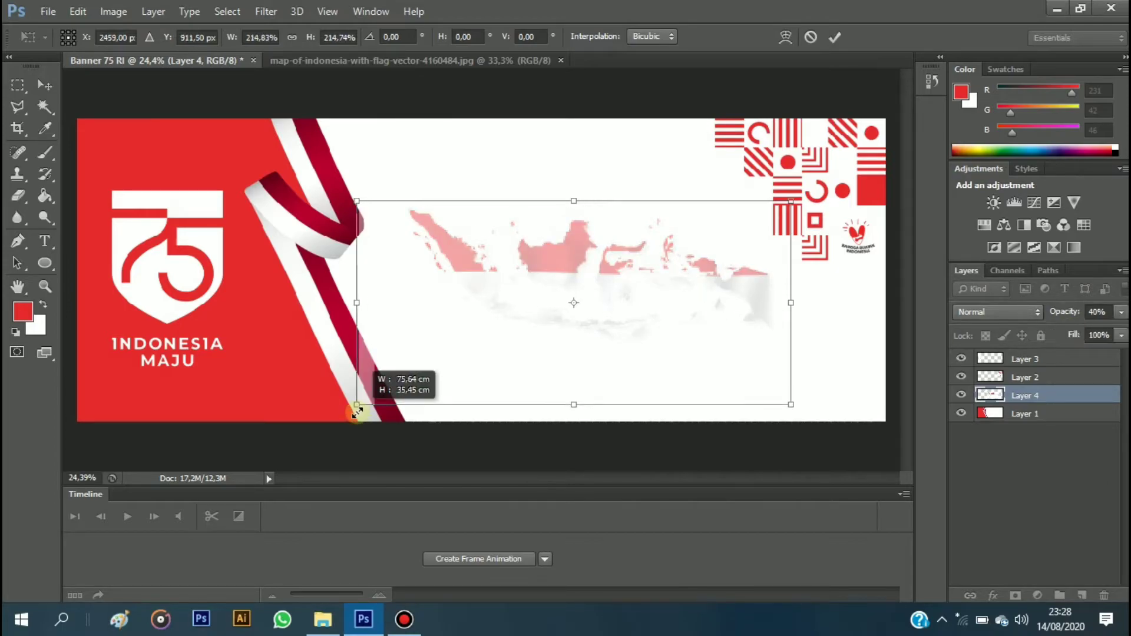
left_click_drag(359, 411, 343, 414)
left_click_drag(638, 296, 680, 295)
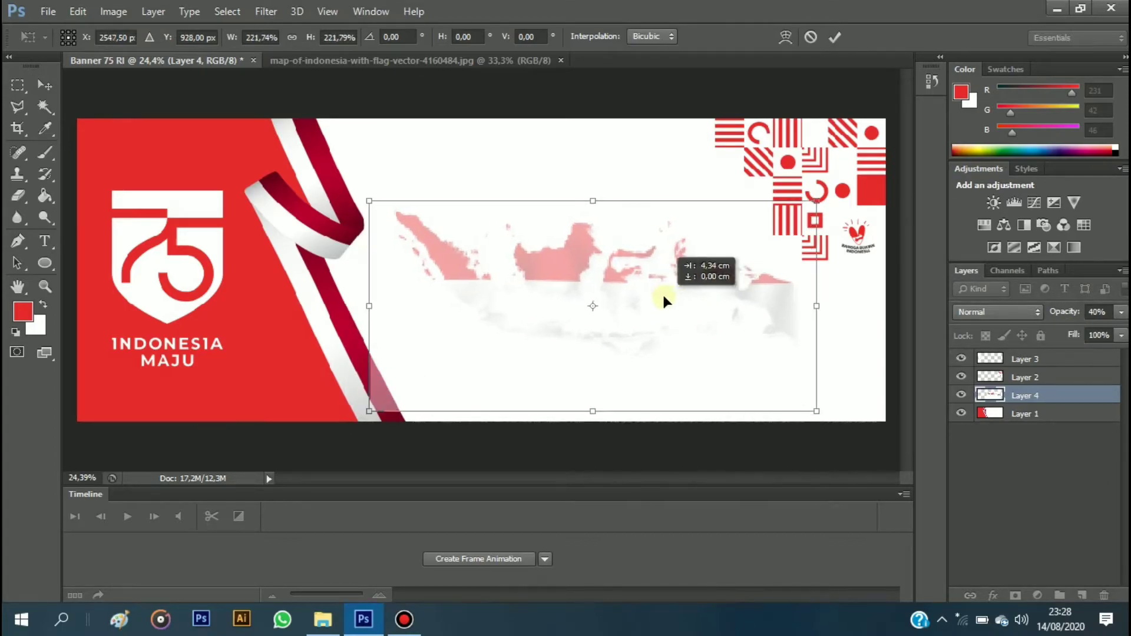
key("Return")
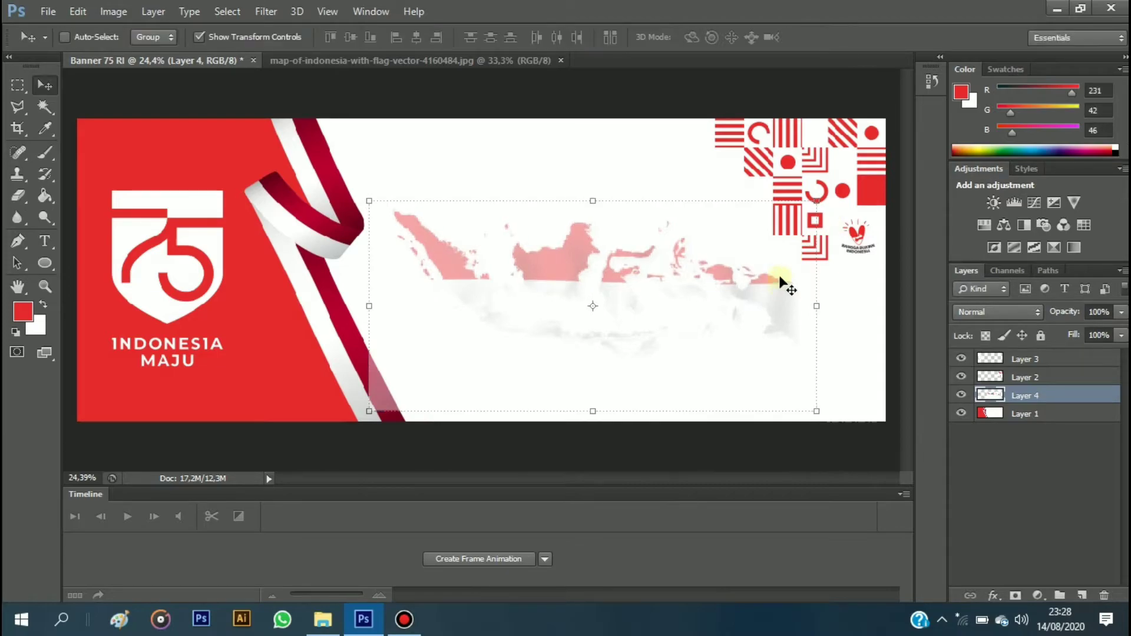
left_click(569, 246)
left_click(1019, 396)
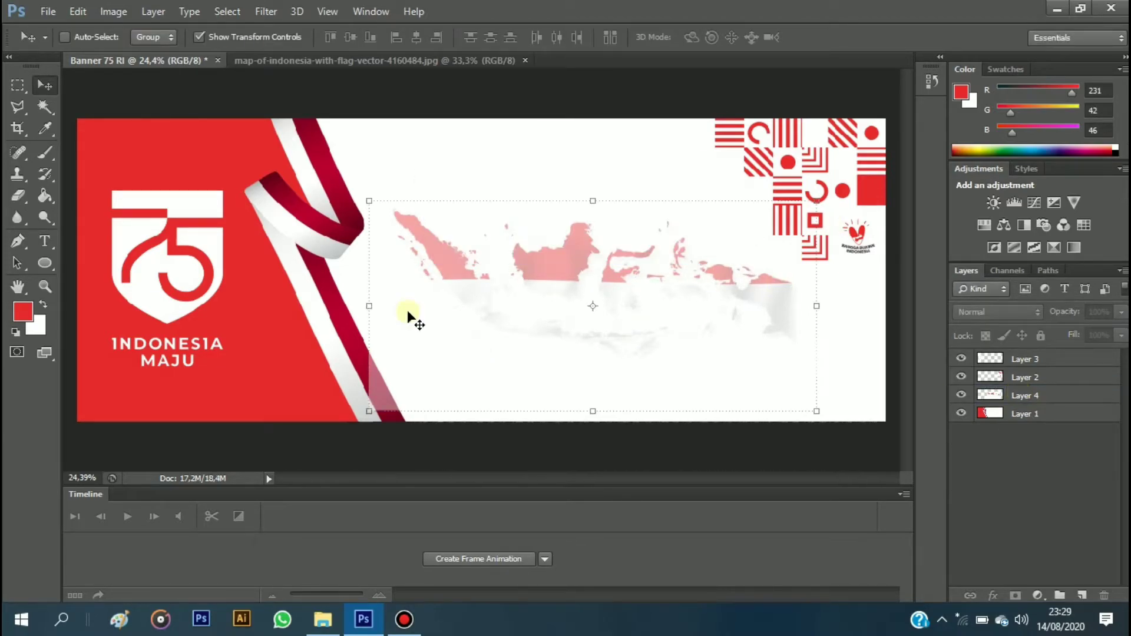
Open the leaders' portrait illustration 463630_thumb.png.
left_click(18, 195)
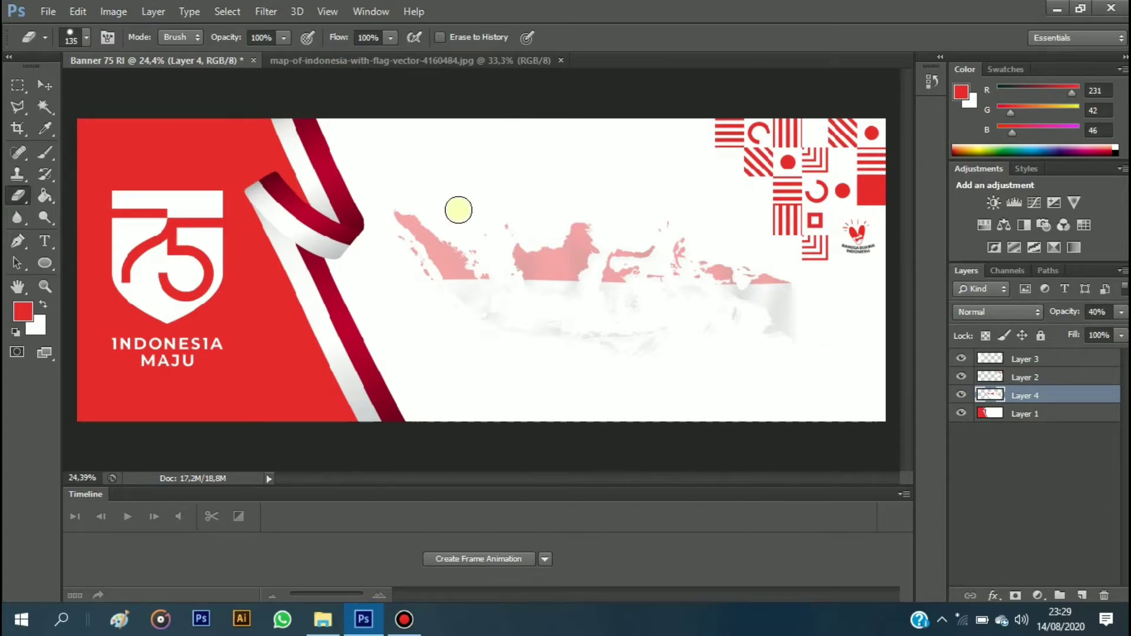
left_click(52, 13)
left_click(621, 238)
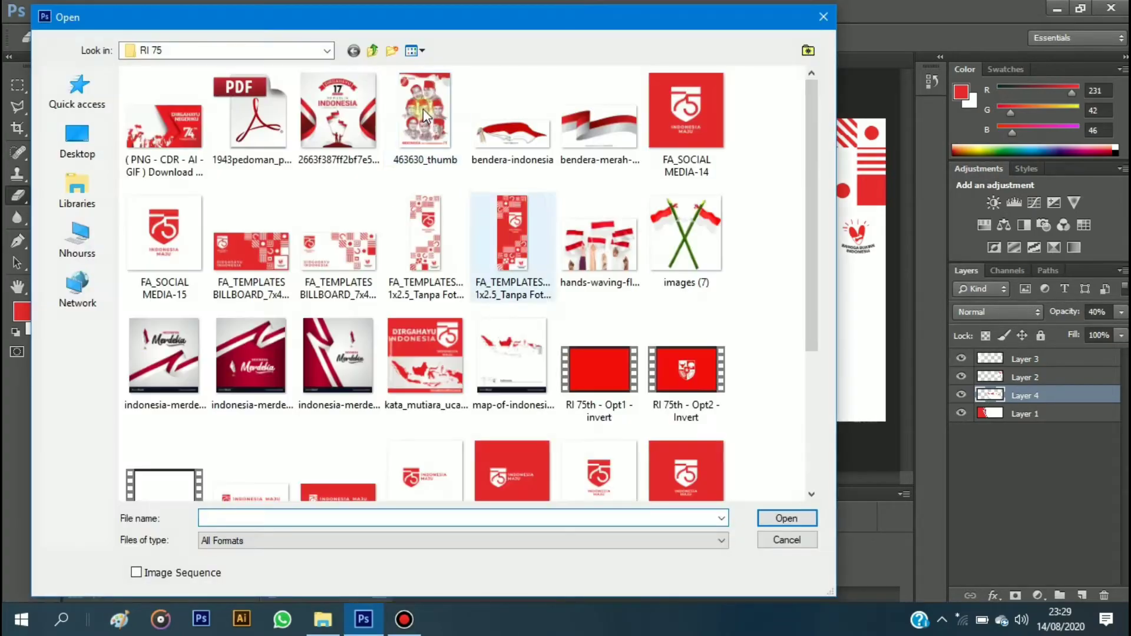
double_click(424, 113)
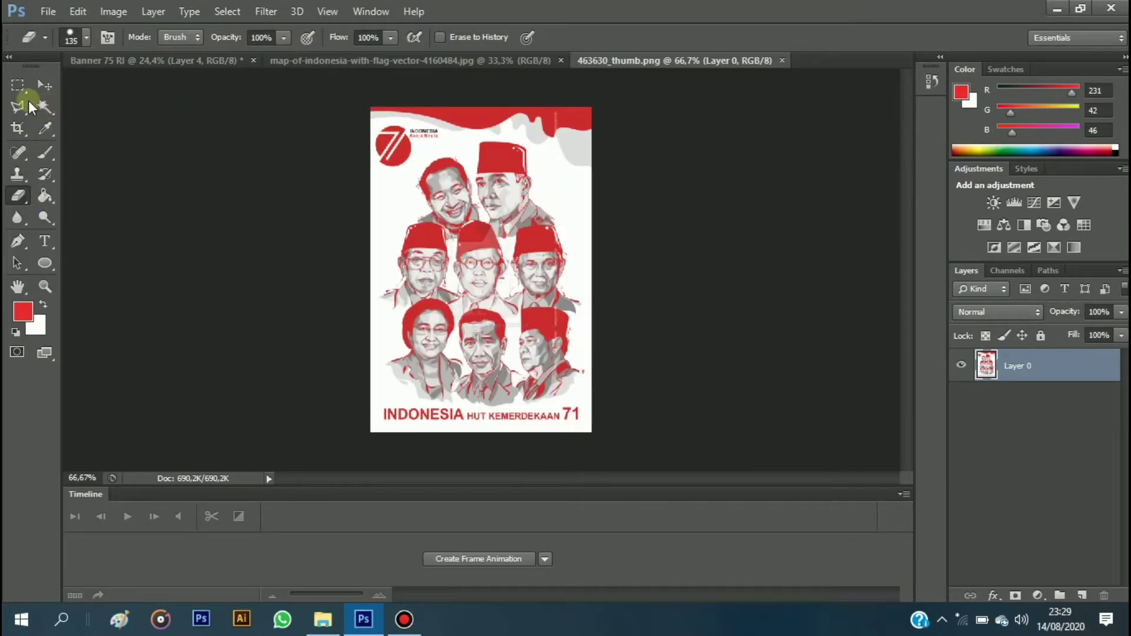
Delete the white background and erase the red top banner, logo and caption.
key("w")
left_click(559, 189)
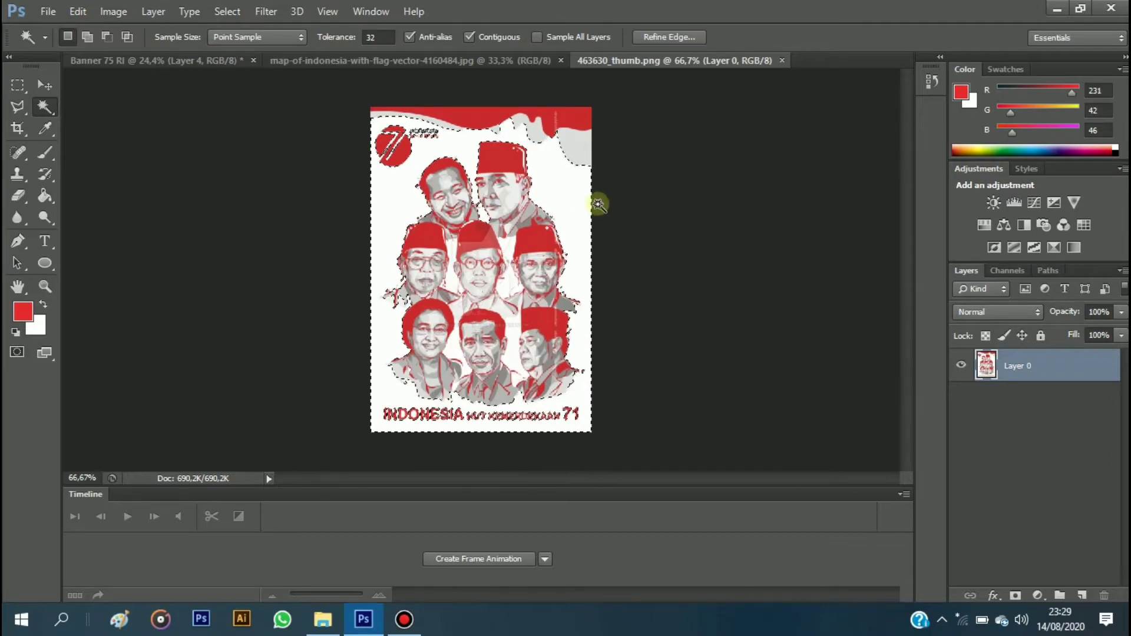
key("Delete")
left_click(18, 195)
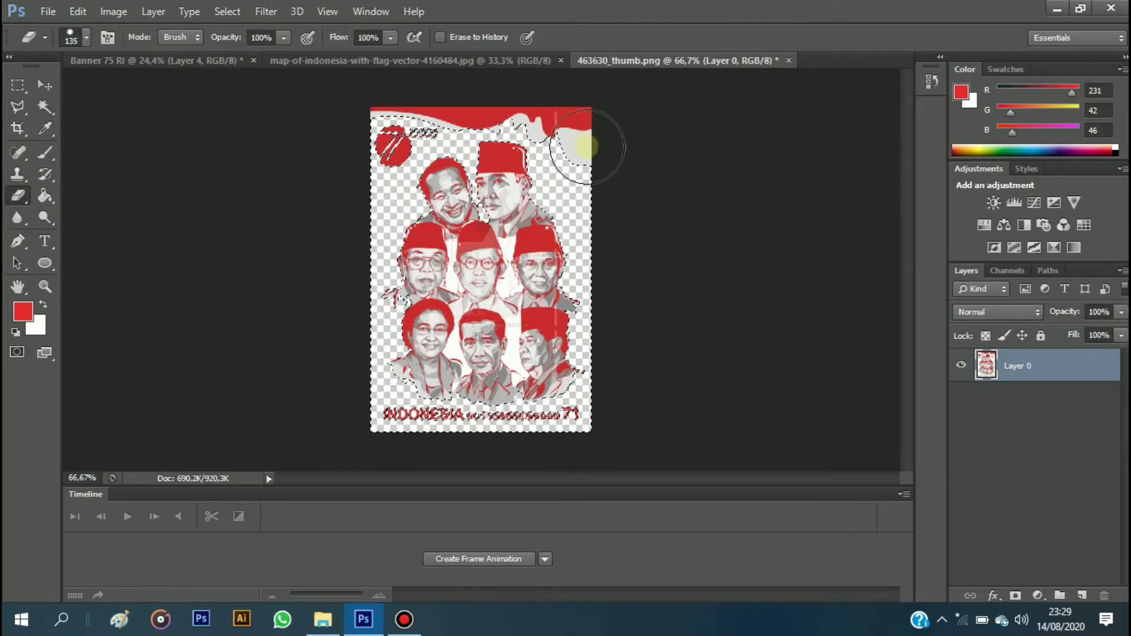
key("ctrl+d")
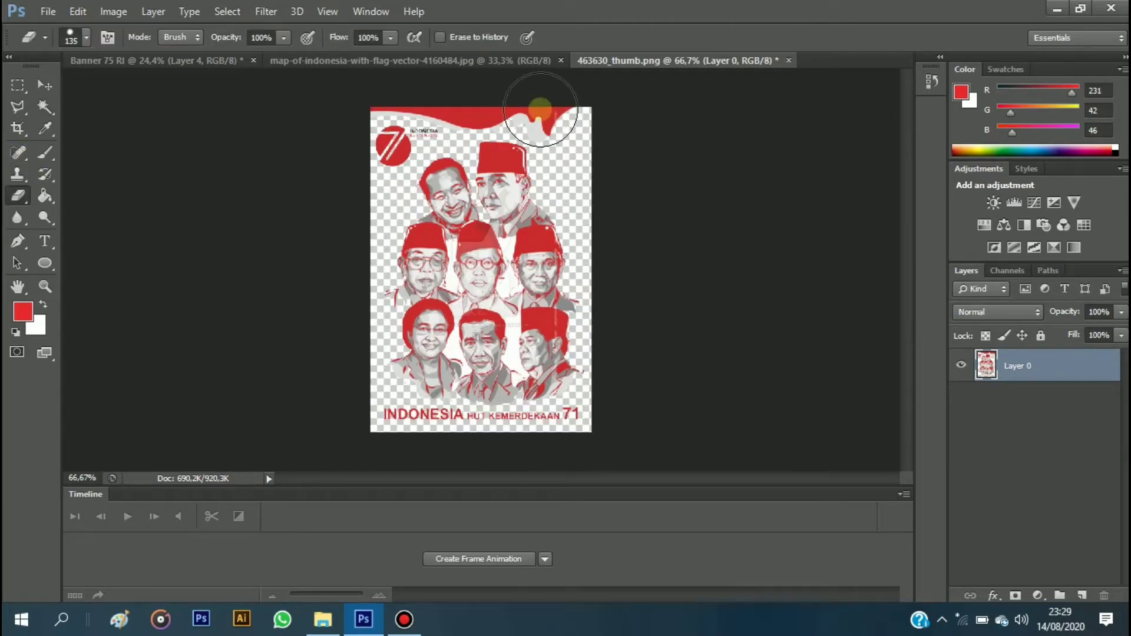
mouse_move(537, 108)
left_mouse_down()
mouse_move(353, 434)
mouse_move(550, 454)
mouse_move(616, 375)
left_mouse_up()
scroll(607, 298, "up", 3)
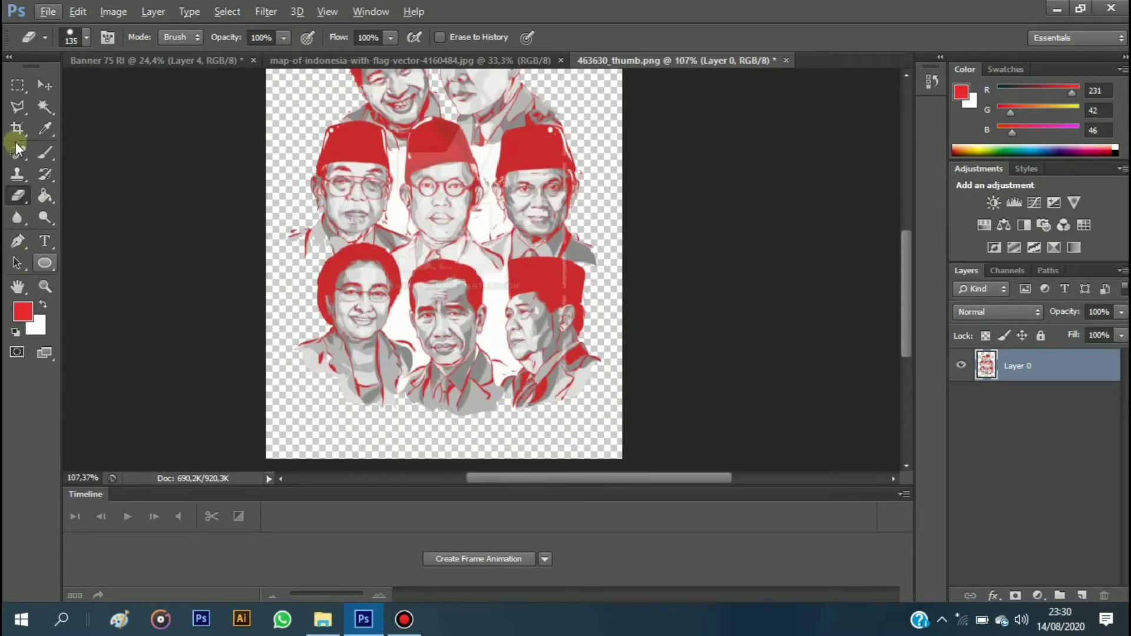
Magic-wand the white gaps between the faces and erase them.
key("w")
left_click(407, 322)
left_click(495, 324, "shift")
key("e")
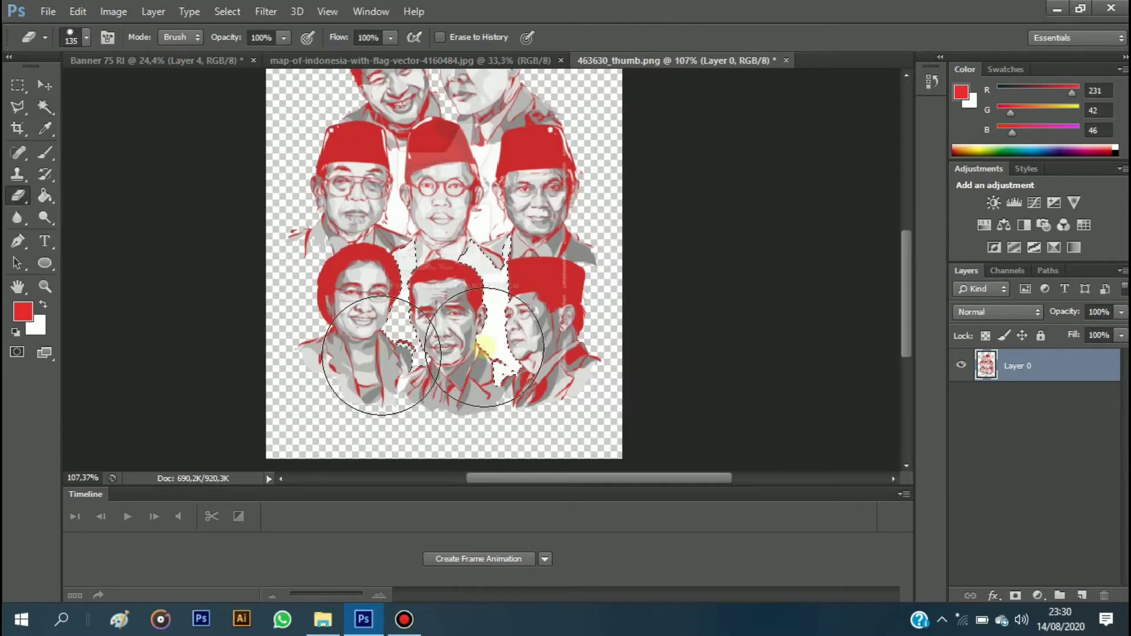
left_click(41, 118)
left_click(396, 245)
left_click(488, 244, "shift")
key("e")
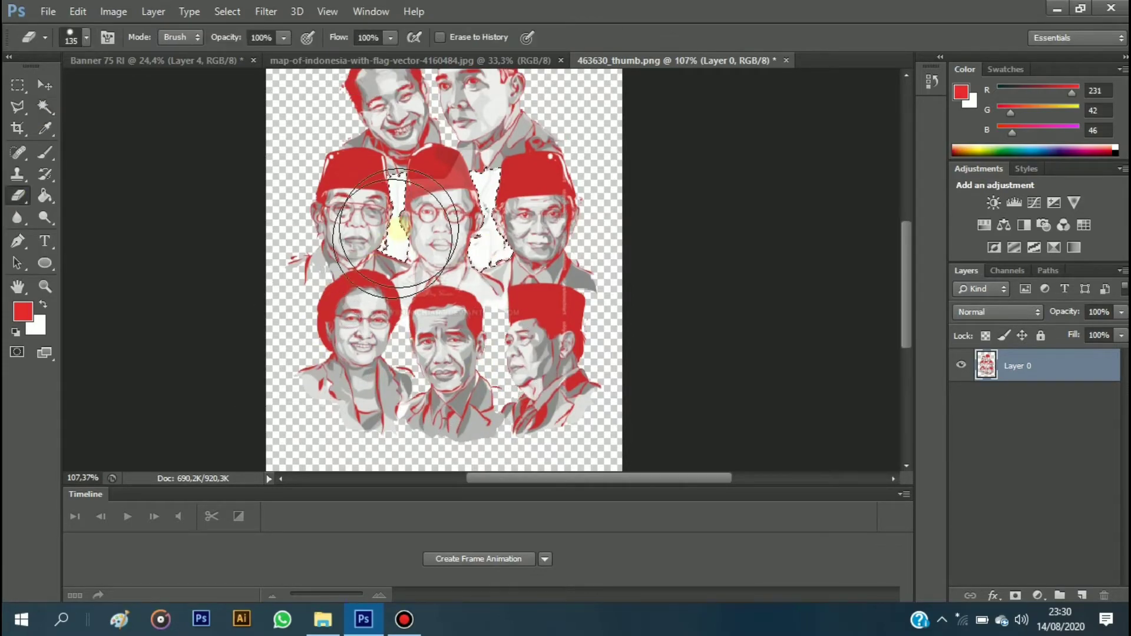
left_click_drag(447, 224, 498, 376)
left_click(44, 84)
key("ctrl+0")
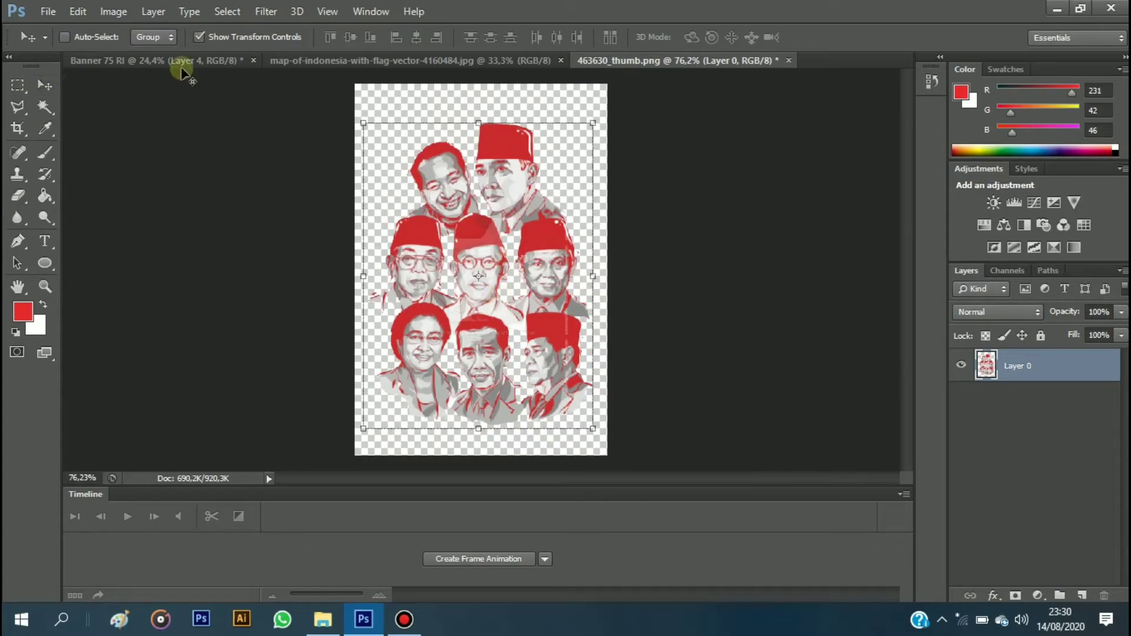
Bring the portraits into the banner as a new layer positioned over the map.
key("ctrl+d")
key("ctrl+t")
mouse_move(497, 181)
left_mouse_down()
mouse_move(183, 64)
mouse_move(472, 177)
left_mouse_up()
left_click(157, 61)
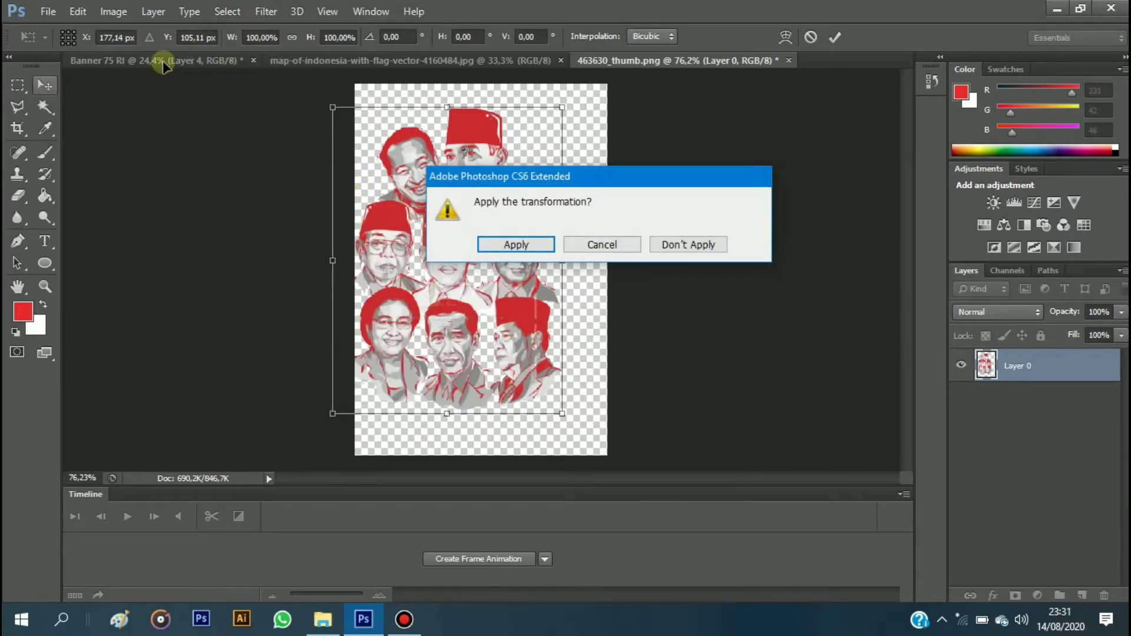
key("Escape")
mouse_move(164, 65)
left_mouse_down()
mouse_move(601, 222)
mouse_move(674, 119)
left_mouse_up()
key("ctrl+t")
left_click_drag(645, 197, 701, 250)
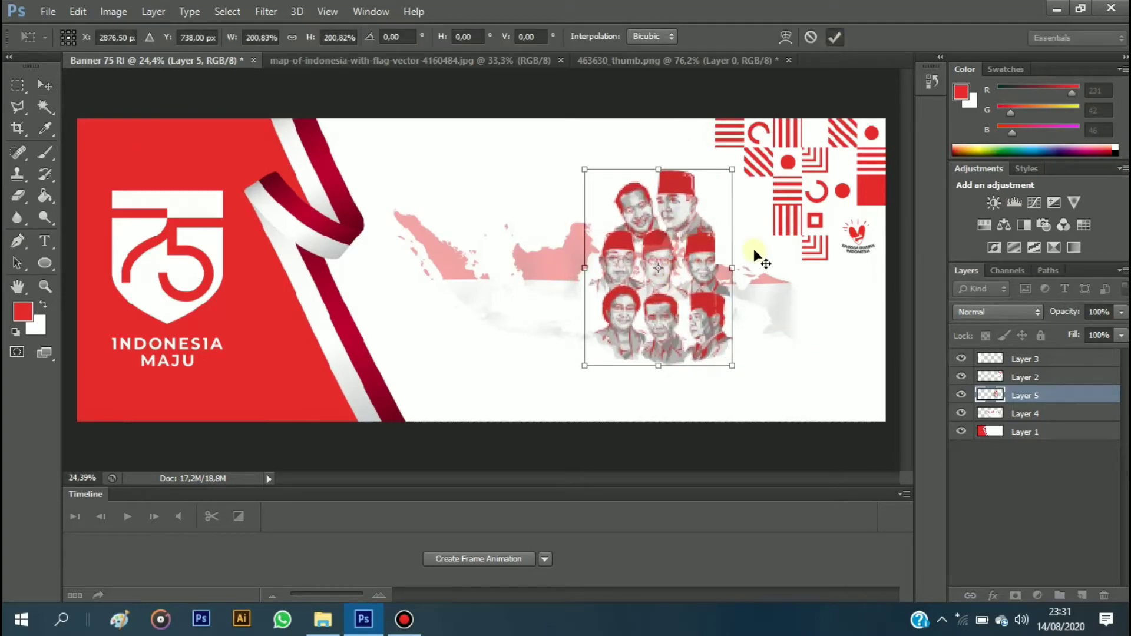
key("Return")
Resize the faded map layer so it spans the banner's middle.
key("alt+bracketright")
key("e")
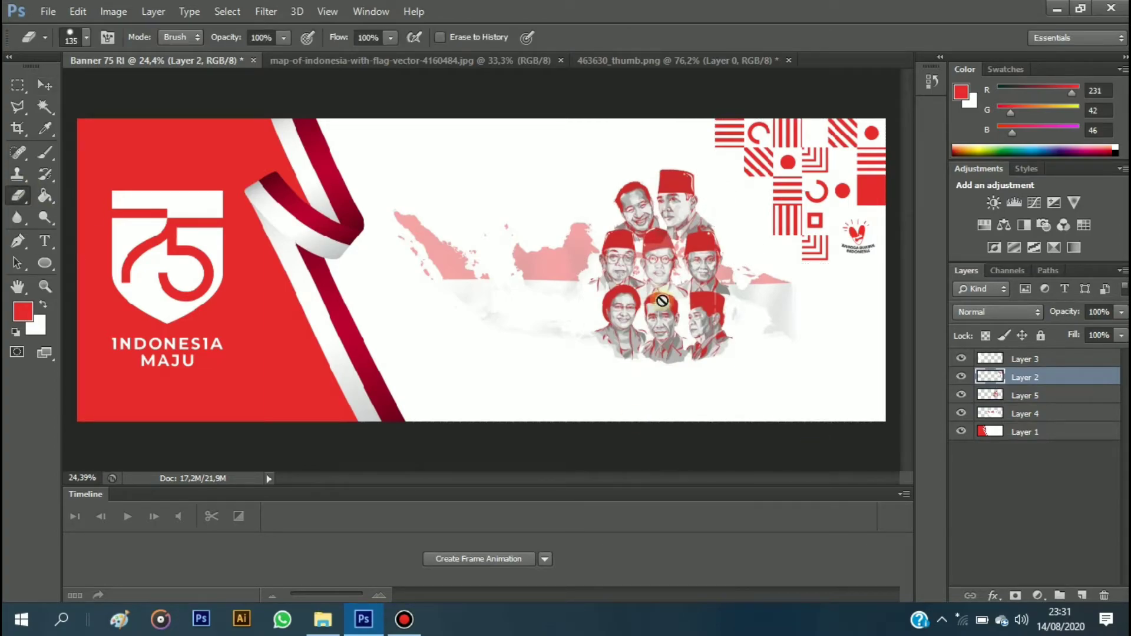
key("v")
left_click(1025, 414)
left_click_drag(818, 412, 713, 361)
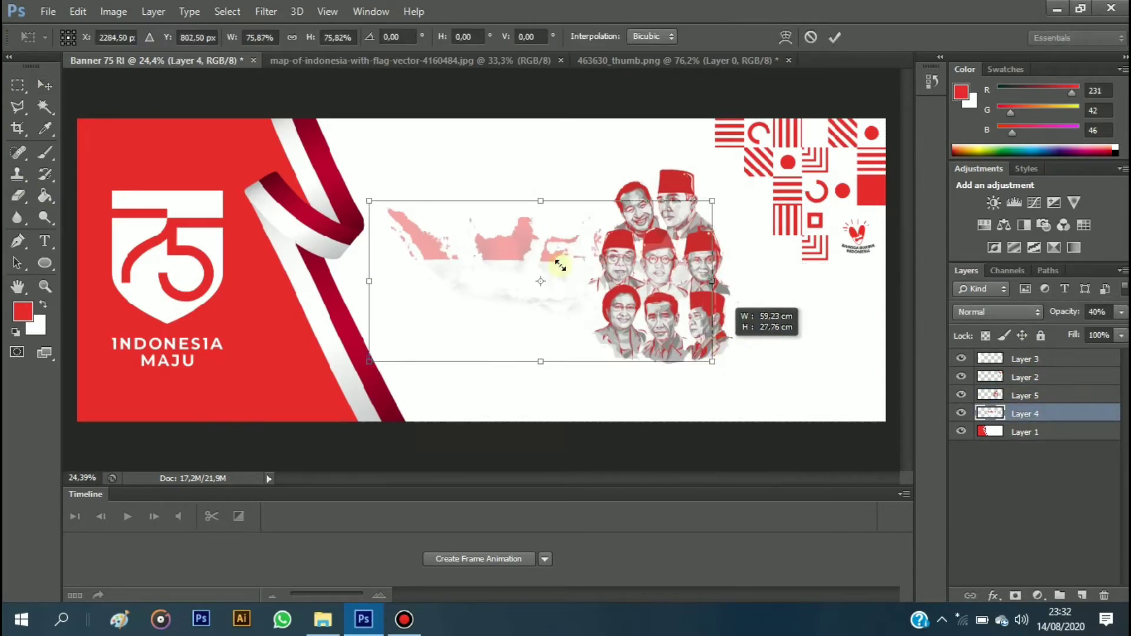
left_click_drag(560, 266, 500, 251)
left_click(834, 40)
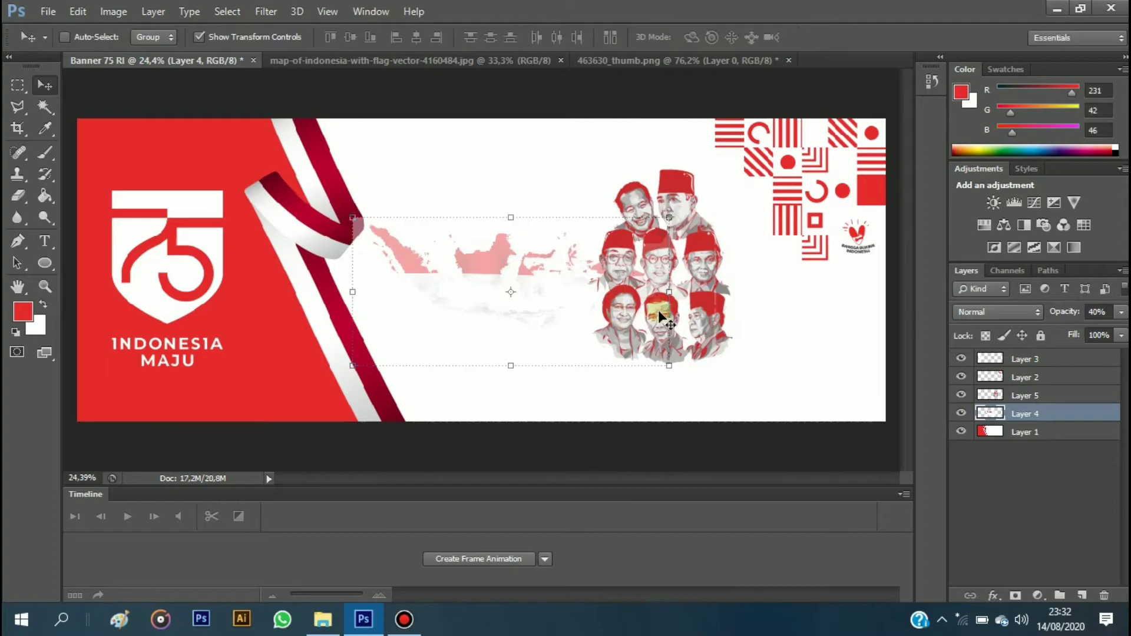
left_click_drag(751, 190, 580, 233)
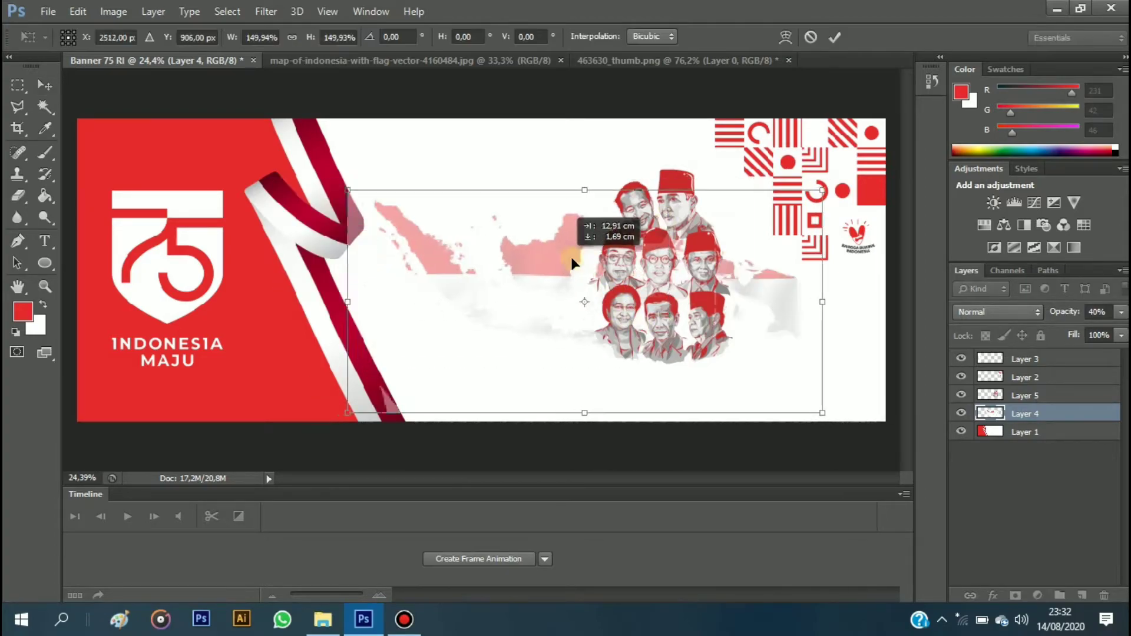
Move the portrait group over the map and enlarge it.
left_click(1025, 395)
left_click_drag(701, 251, 631, 251)
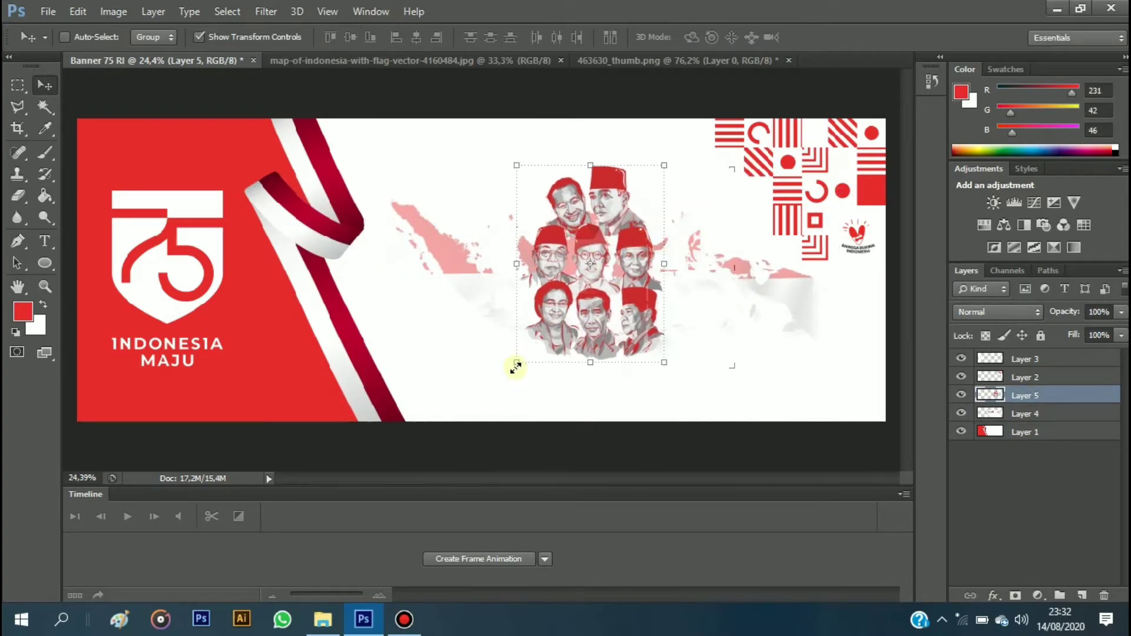
key("ctrl+t")
key("Return")
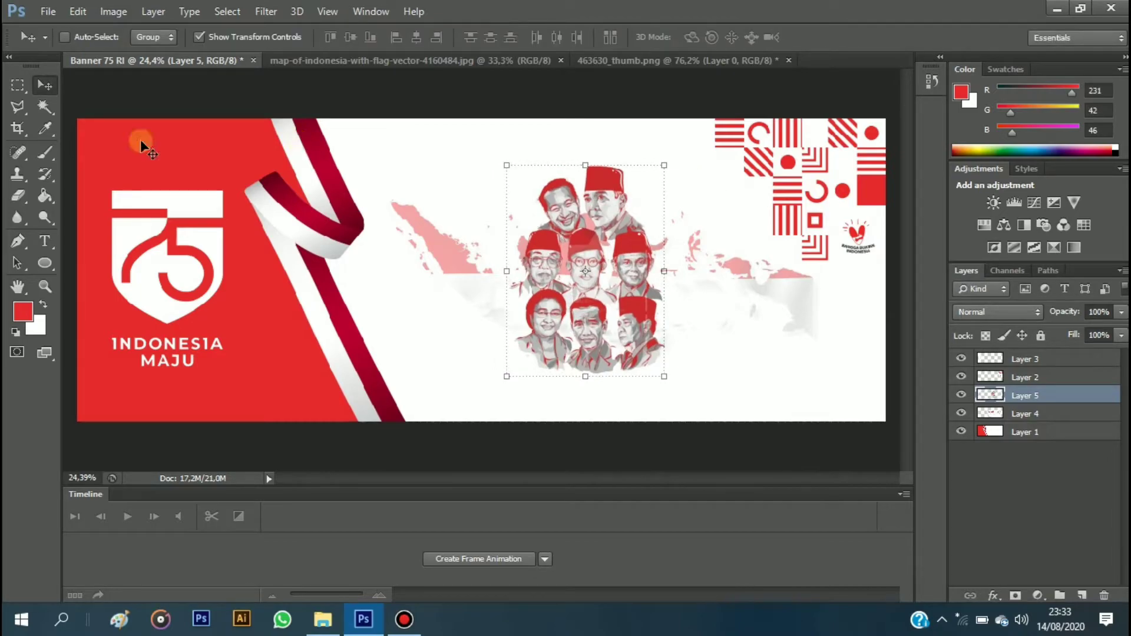
left_click(17, 217)
key("p")
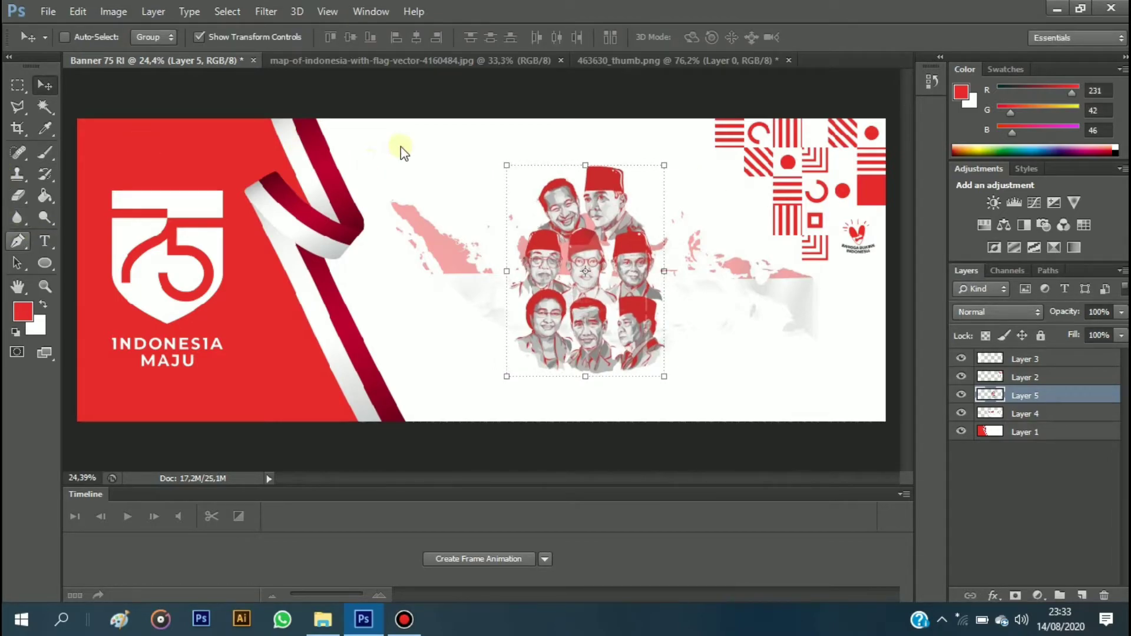
key("t")
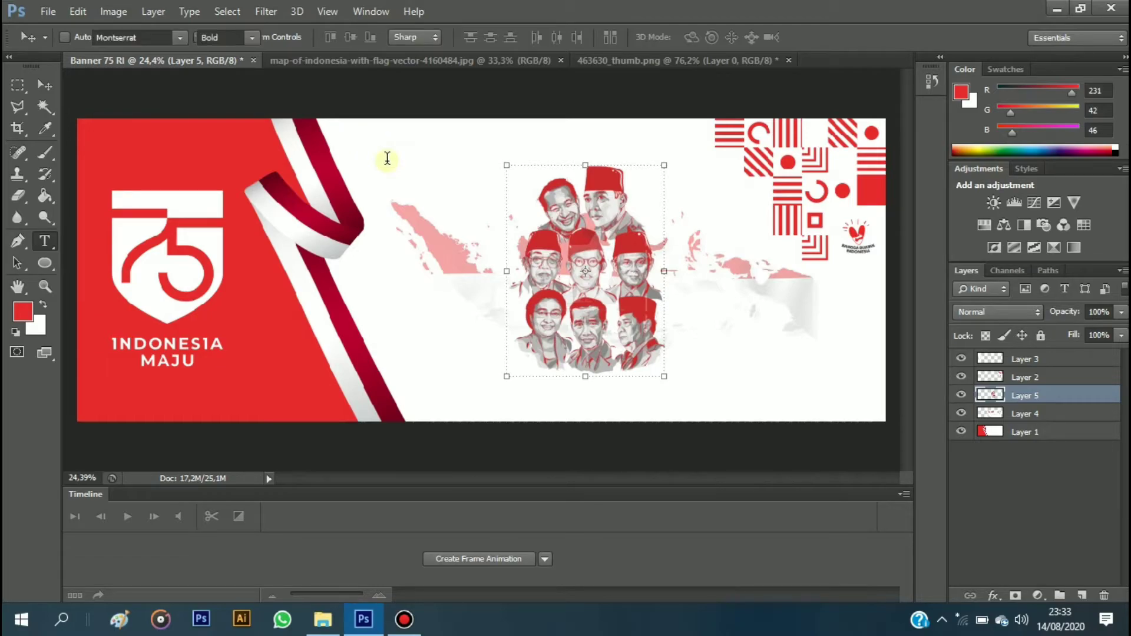
Draw a wide text box across the banner top for the DIRGAHAYU INDONESIA headline.
left_click_drag(352, 133, 374, 145)
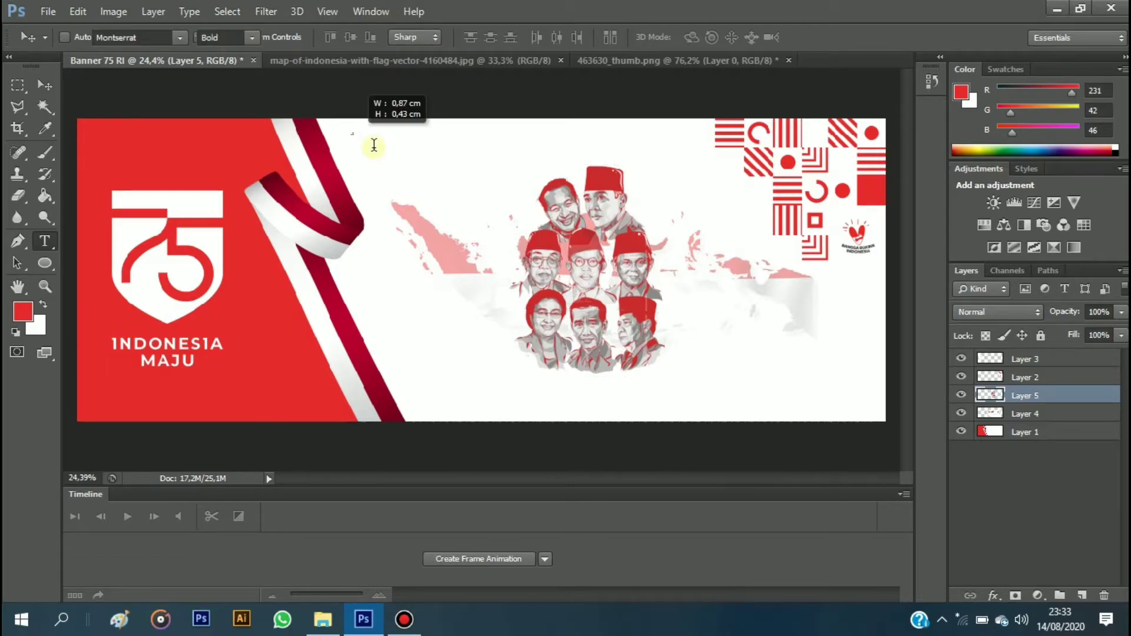
left_click_drag(374, 145, 715, 175)
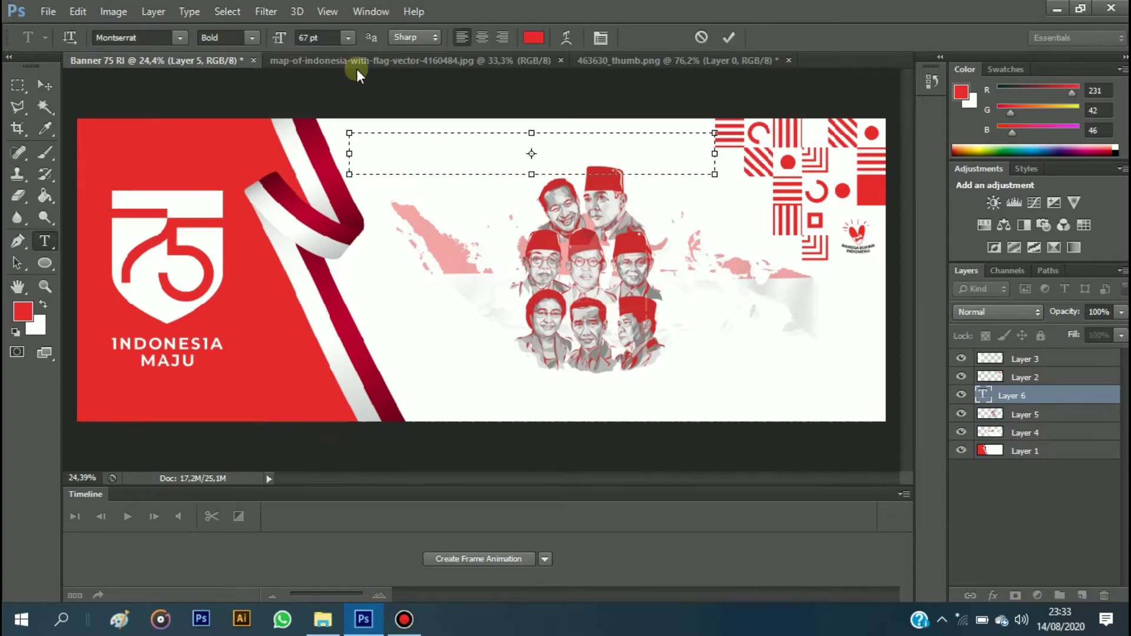
left_click(348, 37)
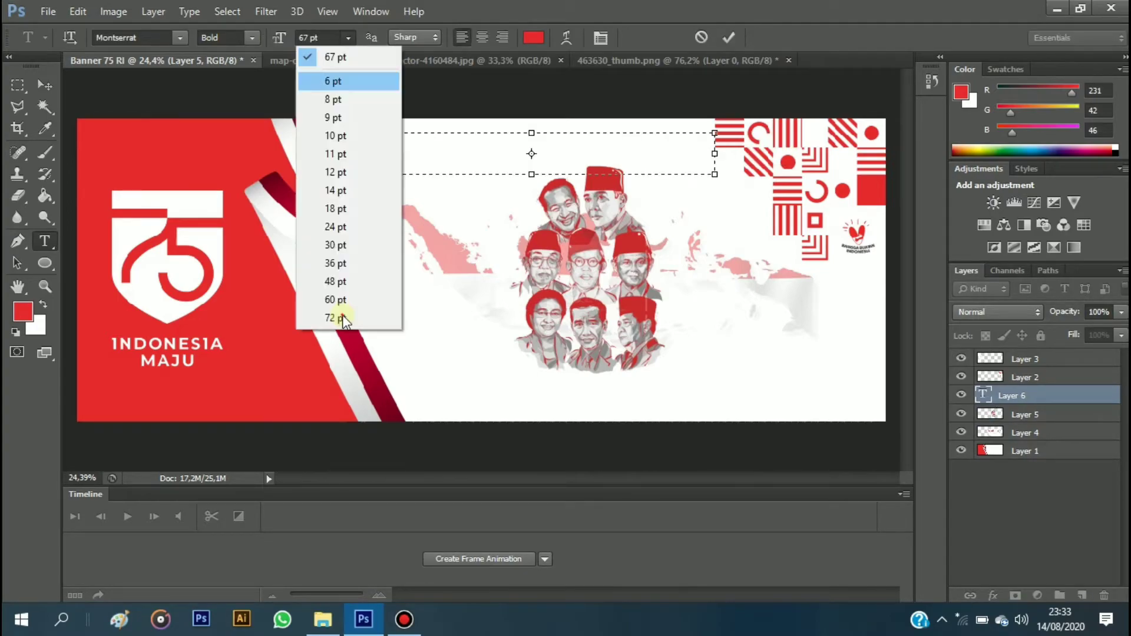
key("Return")
type("DIRGAHAYU INDONESIA")
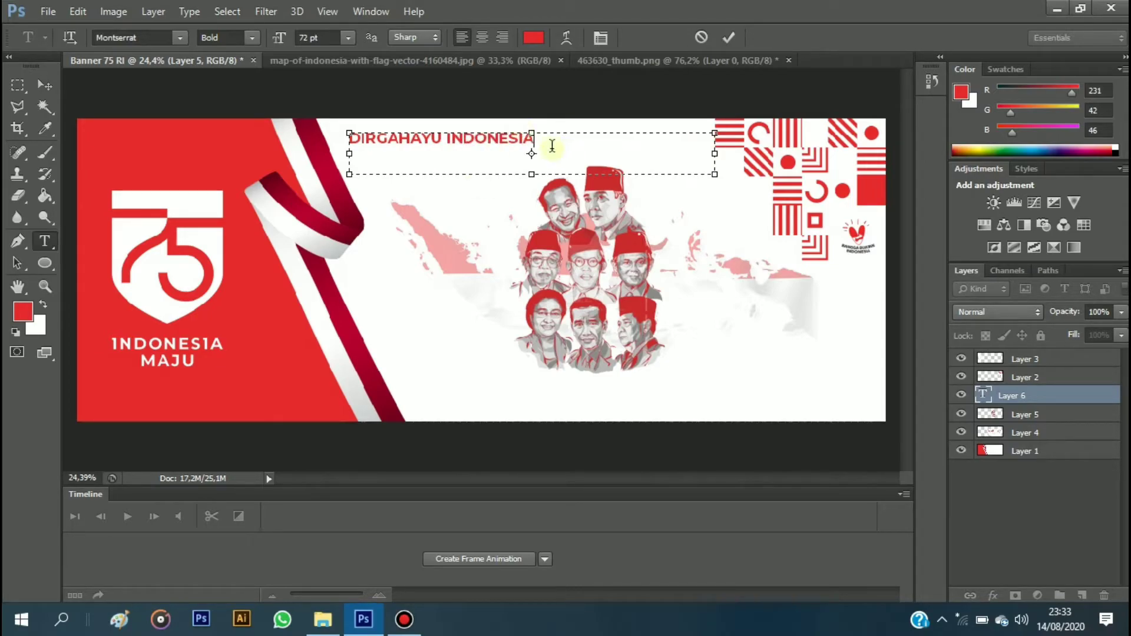
Resize the DIRGAHAYU INDONESIA headline to 120 pt, nudge it into place and commit.
left_click_drag(553, 146, 318, 144)
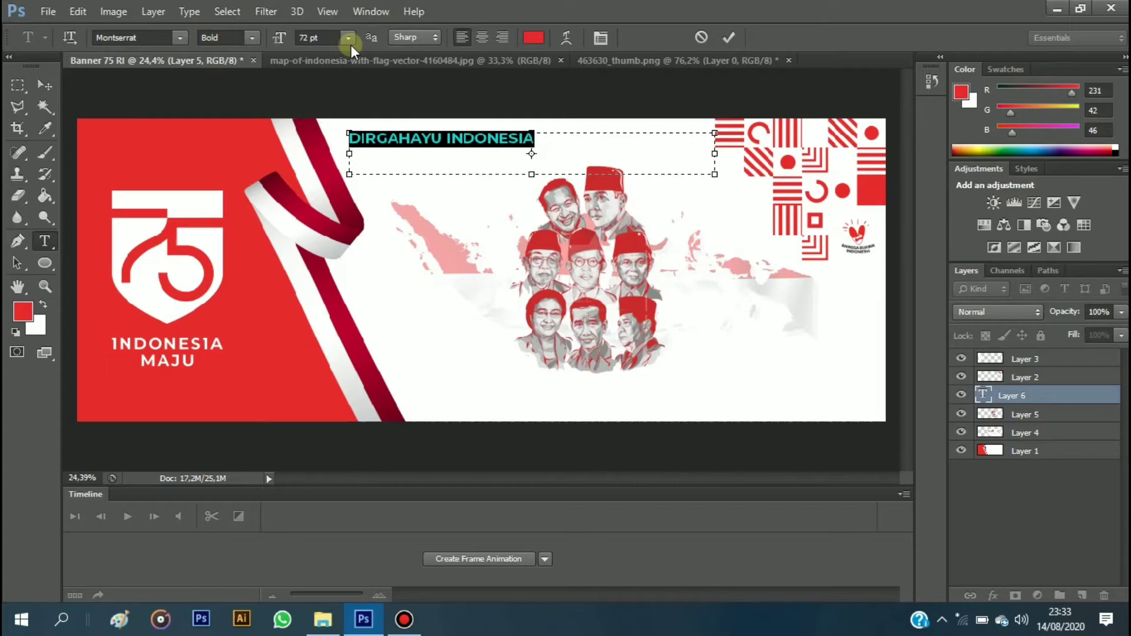
left_click(309, 39)
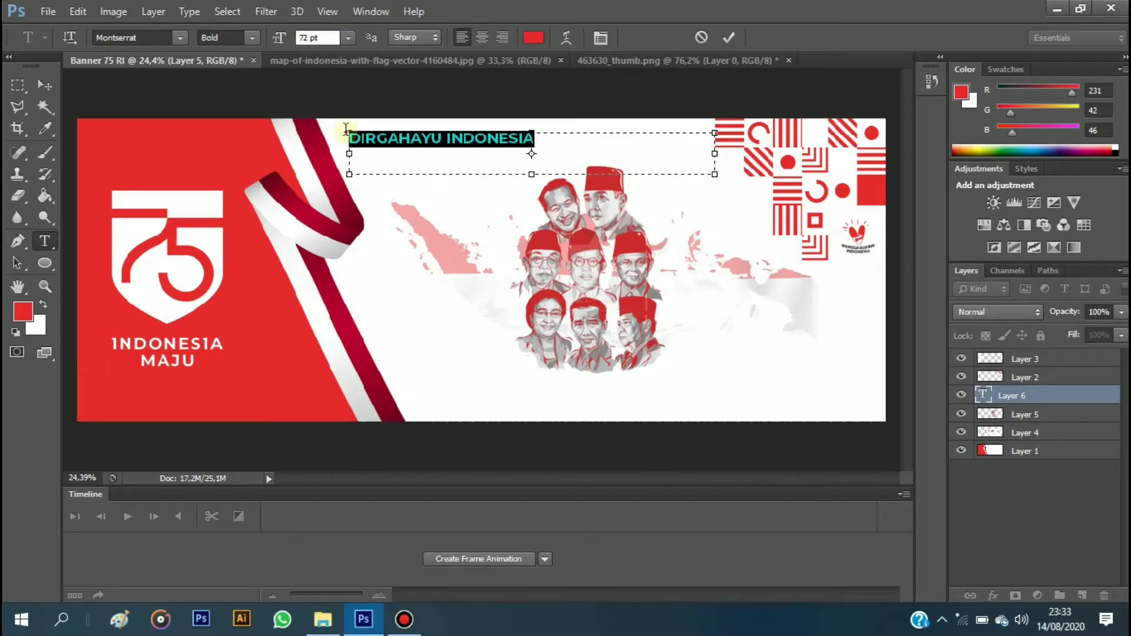
type("150")
key("Return")
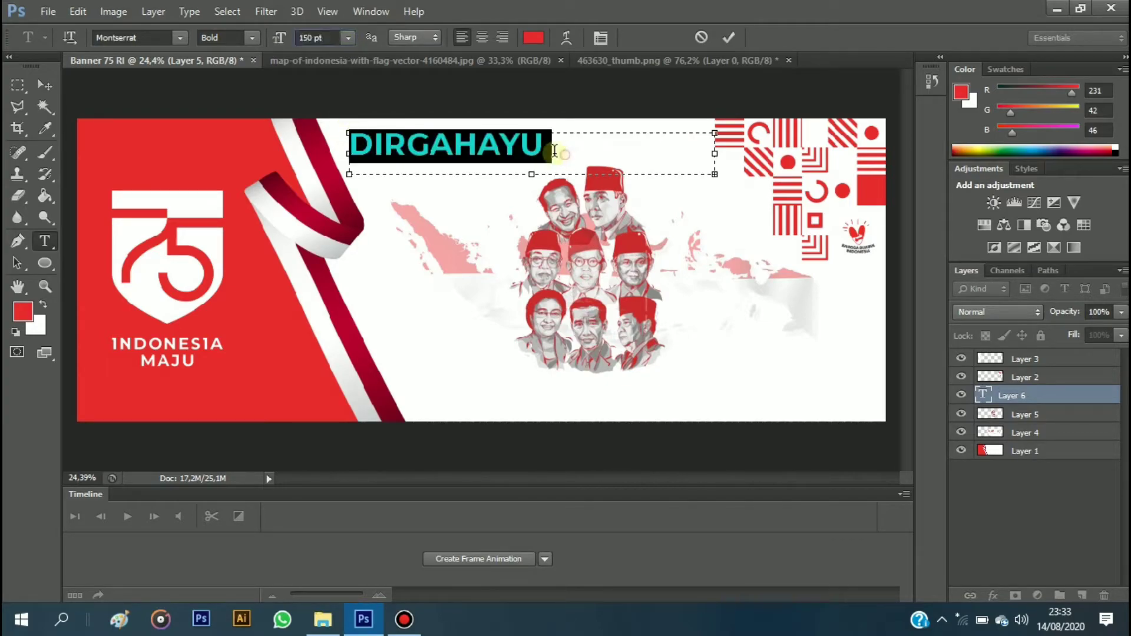
double_click(316, 37)
type("120")
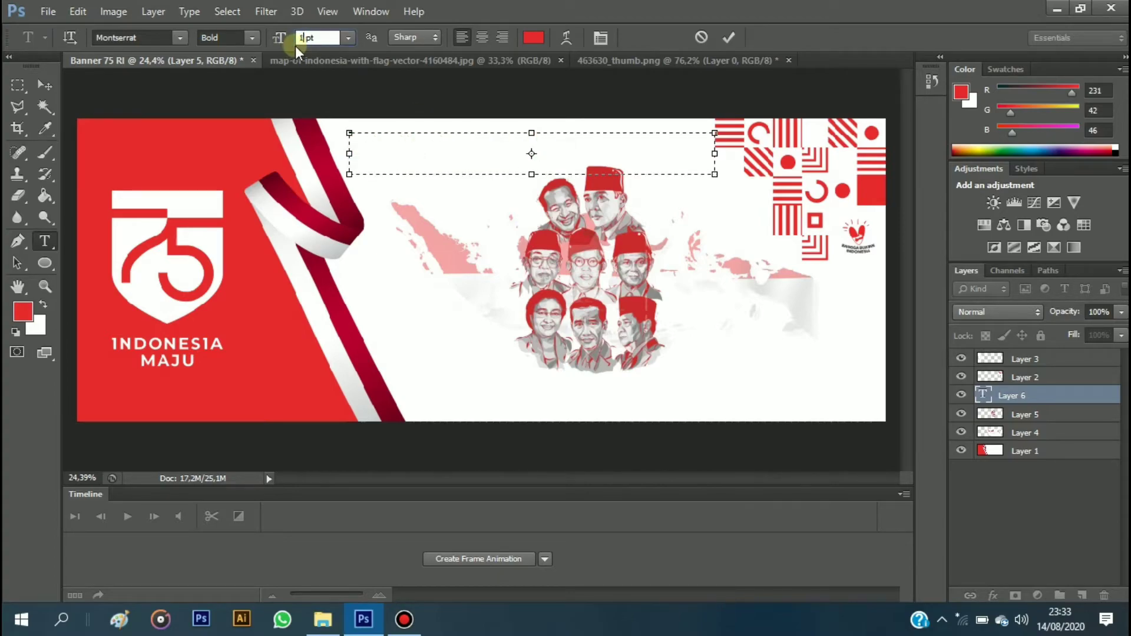
key("Return")
left_click_drag(543, 112, 544, 116)
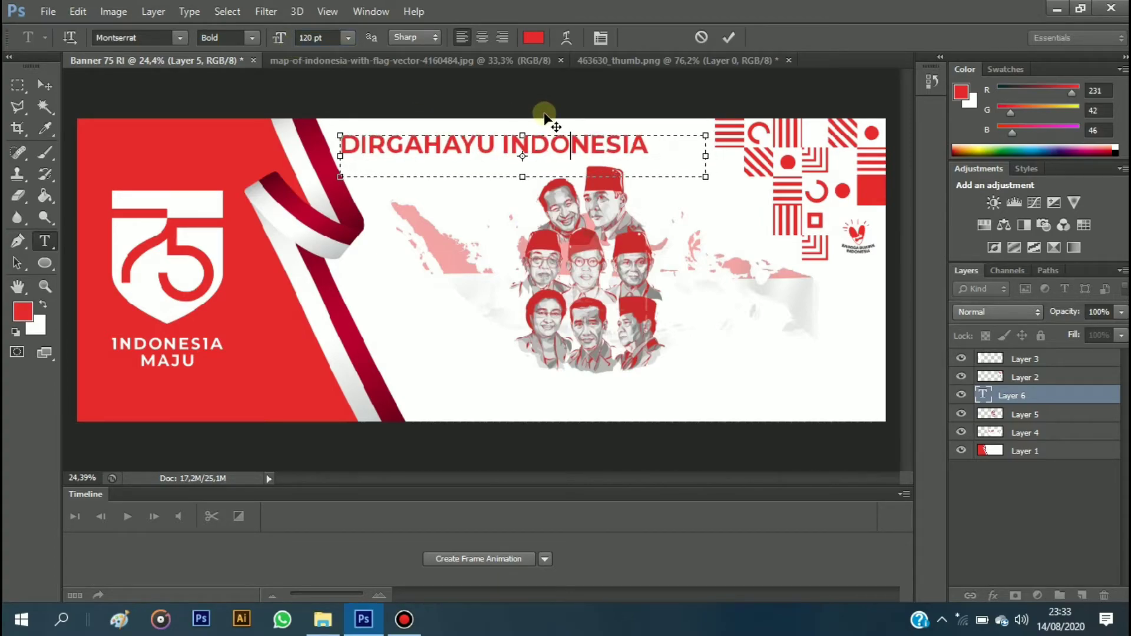
key("ctrl+Return")
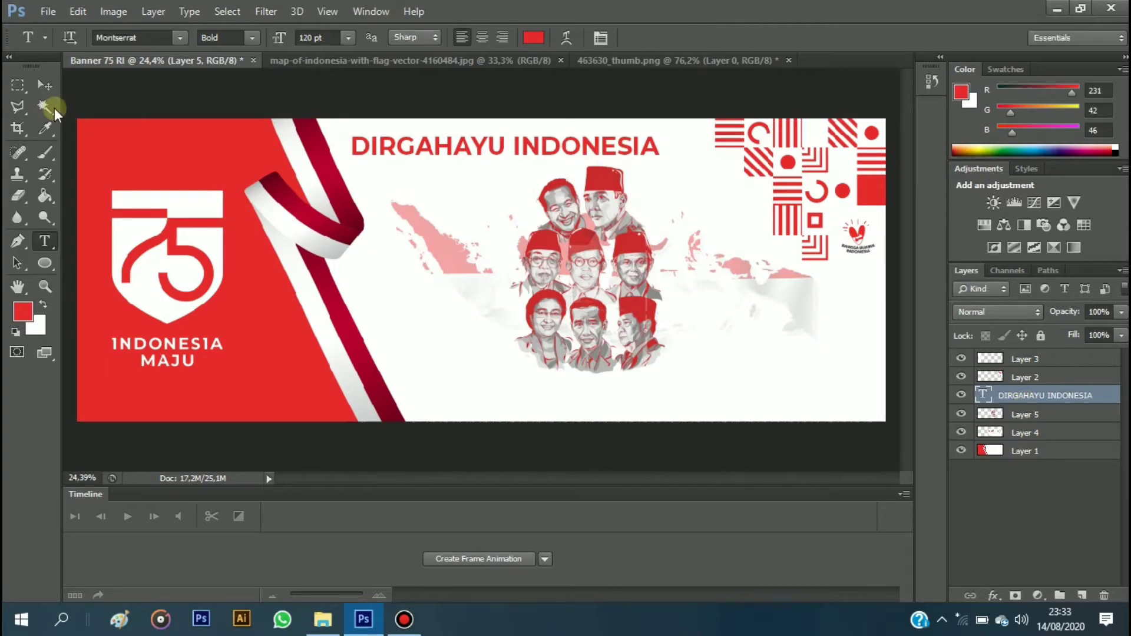
left_click(45, 85)
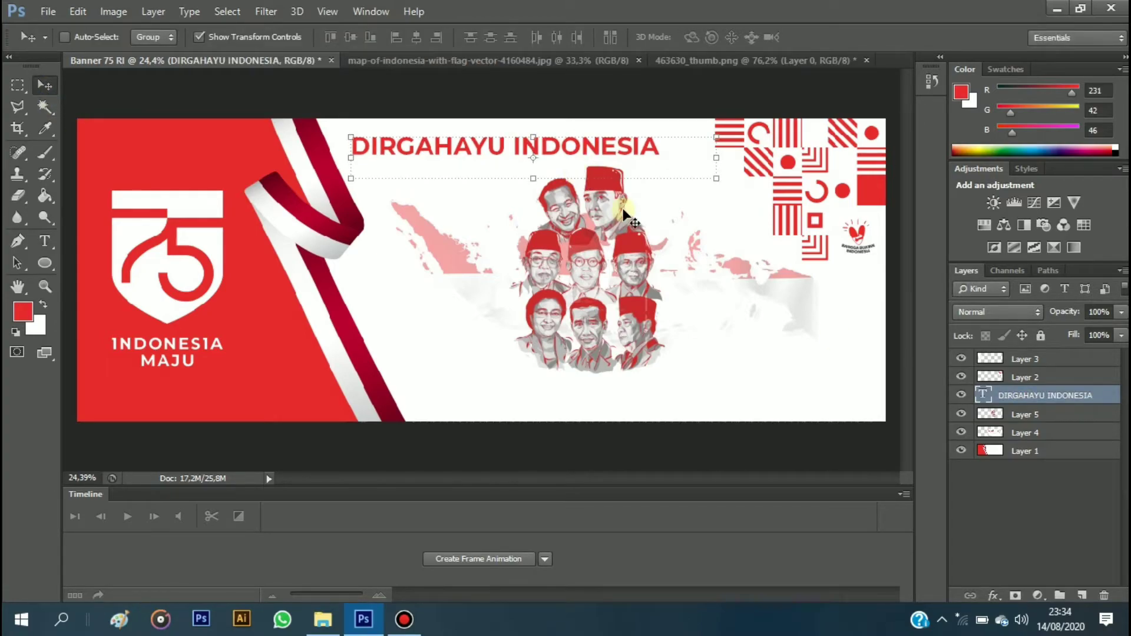
Duplicate the headline to the bottom edge and start retyping it as "Kemerdekaan Diraih Dari".
key("ctrl+j")
left_click_drag(601, 127, 670, 381)
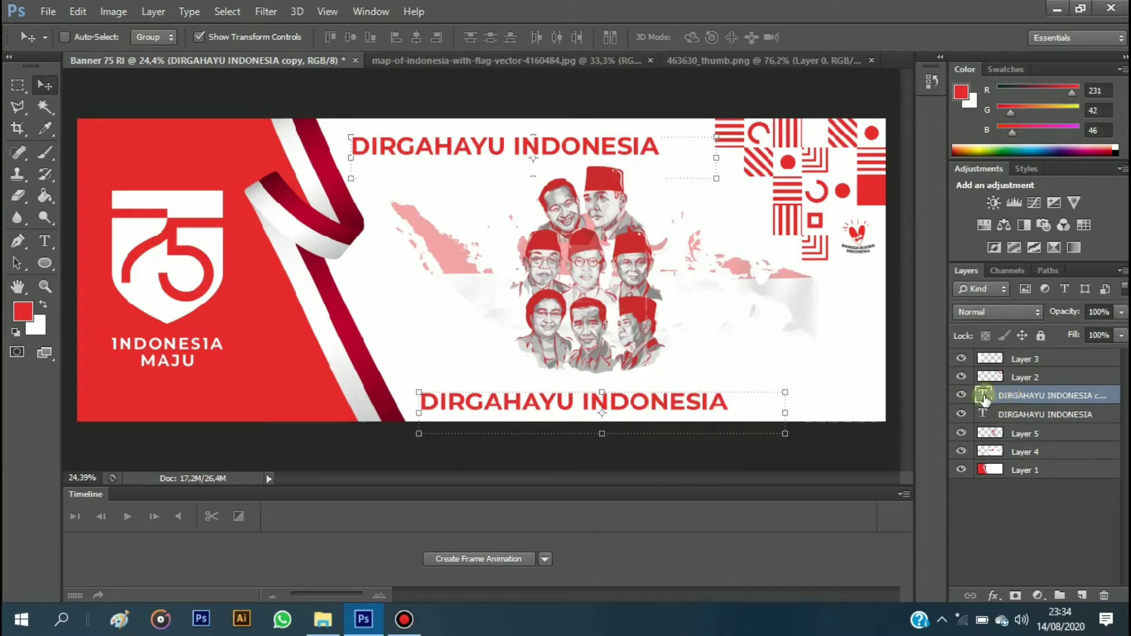
key("t")
triple_click(717, 407)
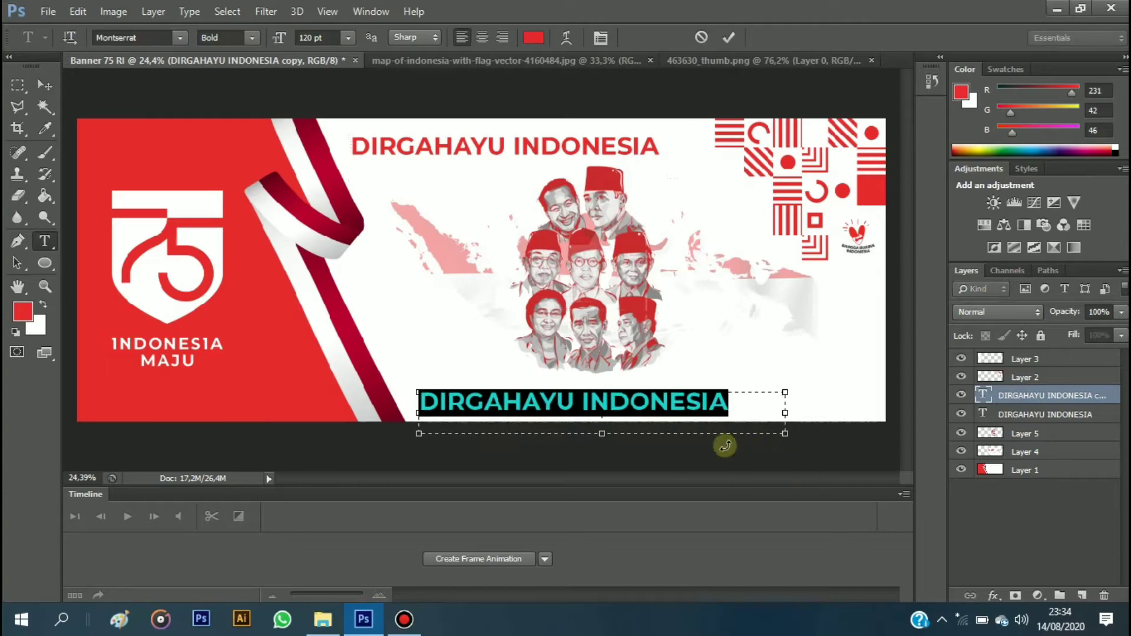
type("\"")
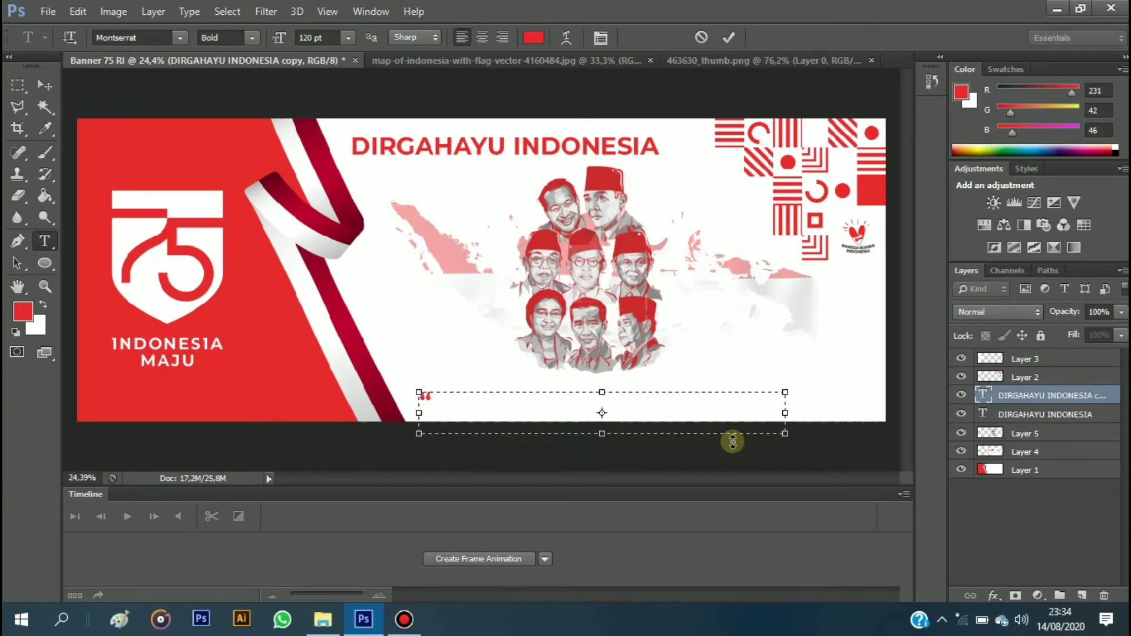
type("Kemerdekaan Diraih Dari")
key("ctrl+a")
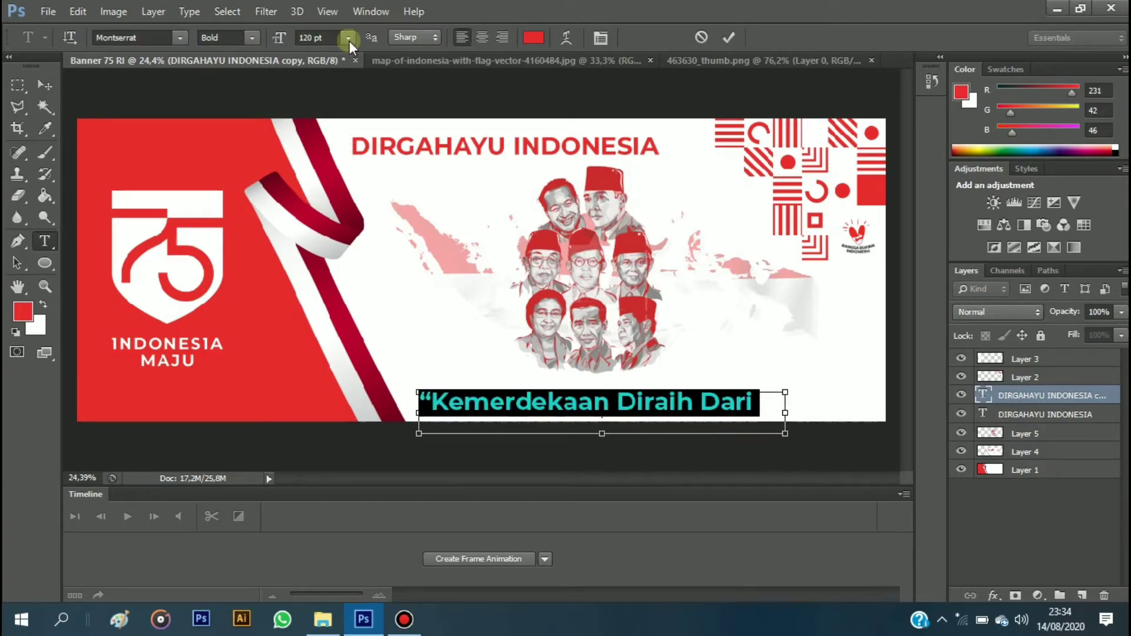
left_click(348, 37)
left_click(351, 319)
Finish the quote with "Pertumpahan Darah dan Air Mata", shrink its size and commit.
left_click(664, 398)
type("Pertumpahan Da rah")
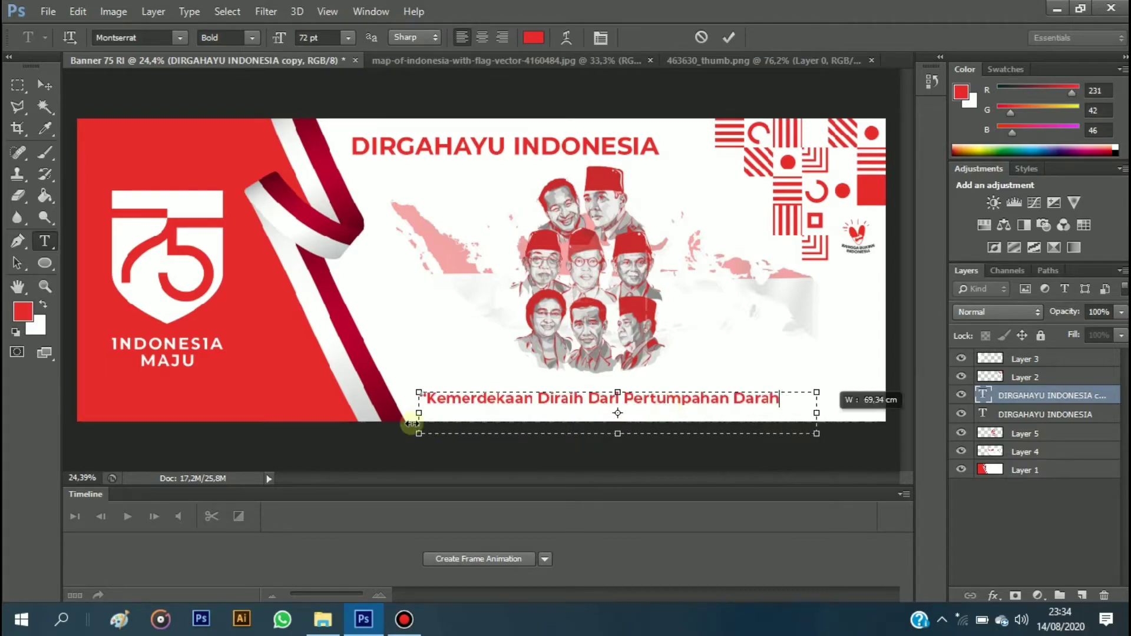
type(" dan Air Mata\"")
key("ctrl+a")
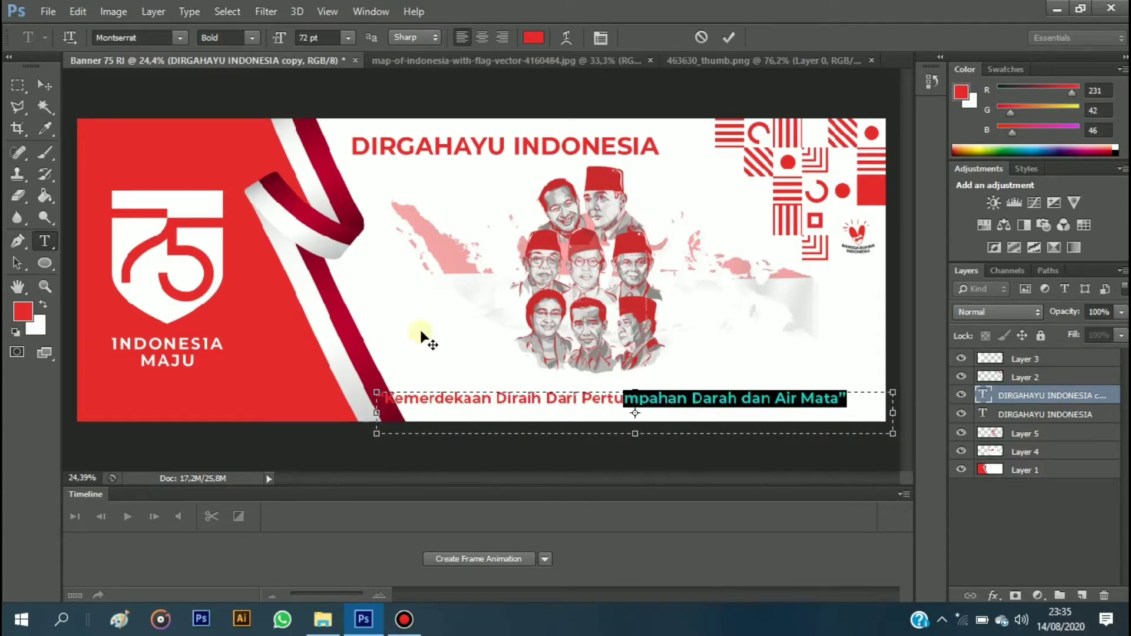
left_click(312, 37)
type("6")
key("Return")
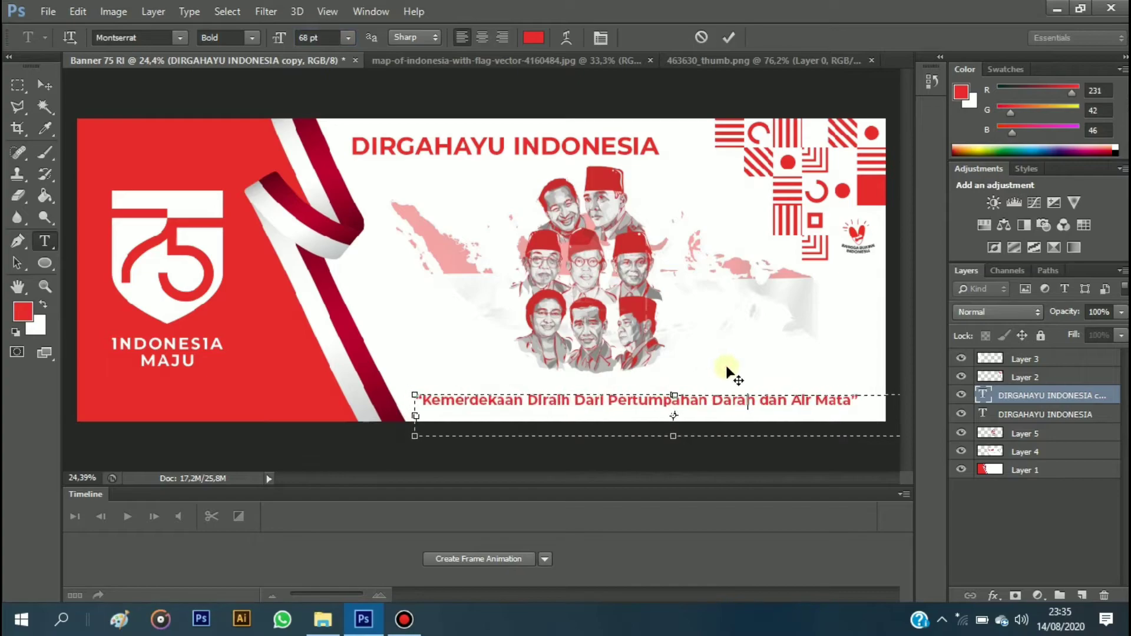
key("ctrl+Return")
key("v")
left_click(1037, 433)
Enlarge the 75 logo on the red panel.
left_click(1030, 355)
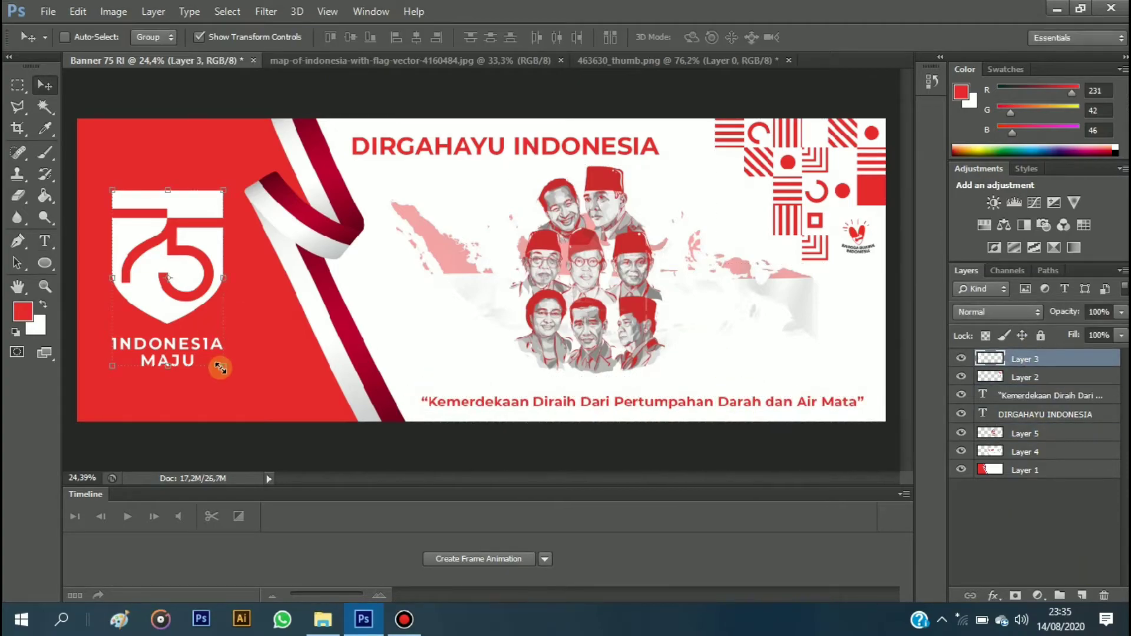
left_click_drag(224, 366, 237, 407)
key("Return")
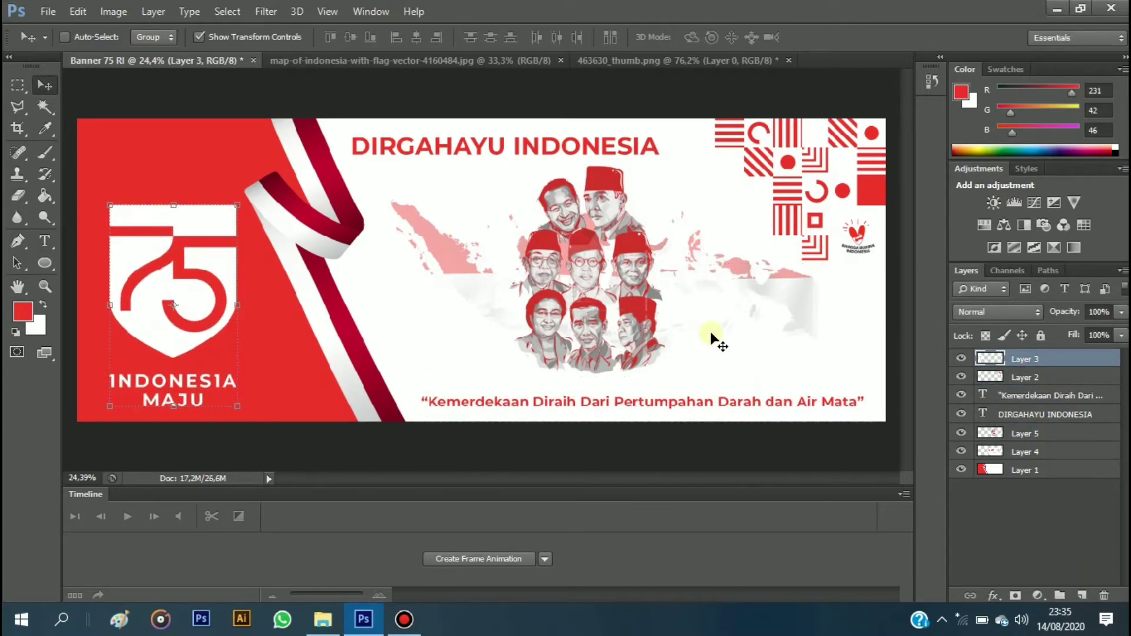
Create a frame animation in the Timeline with the full design as frame 1.
left_click(545, 558)
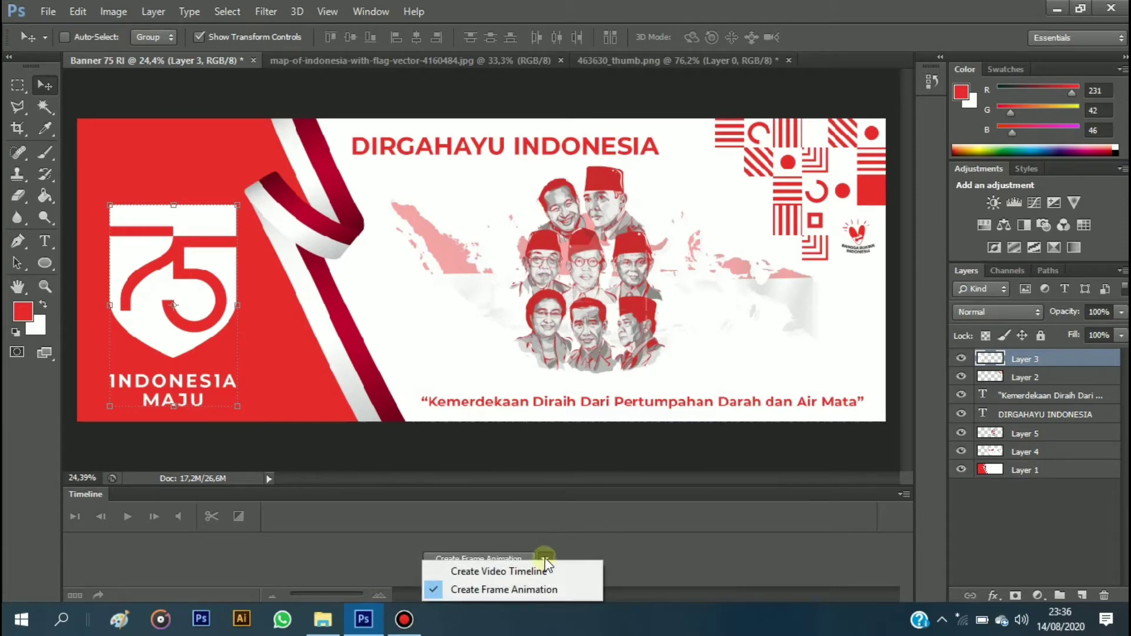
left_click(506, 590)
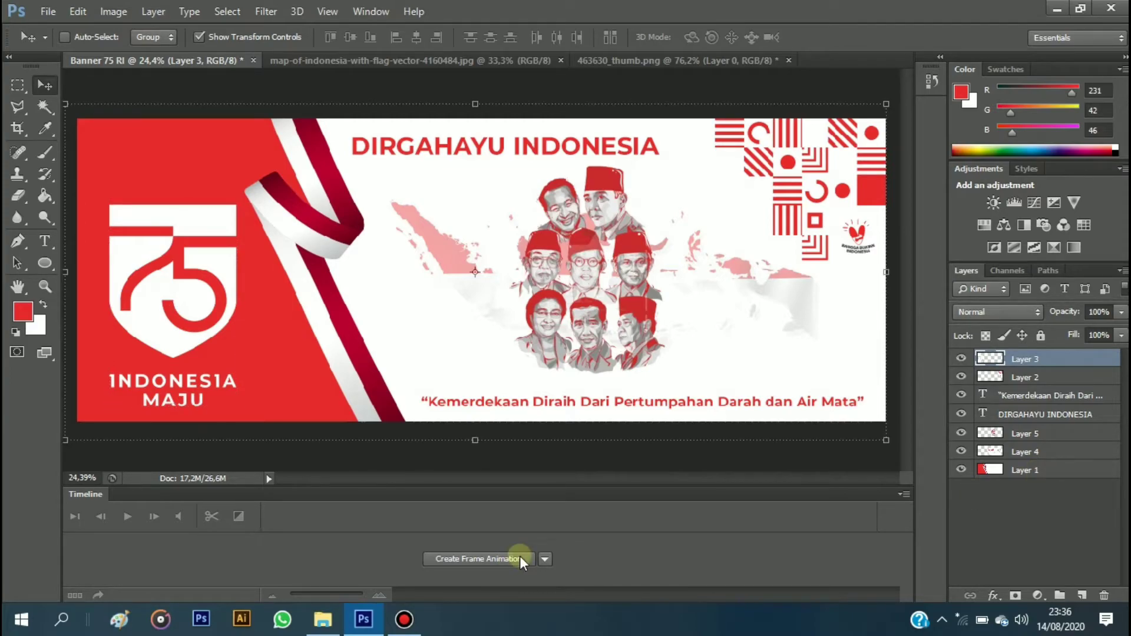
key("alt+comma")
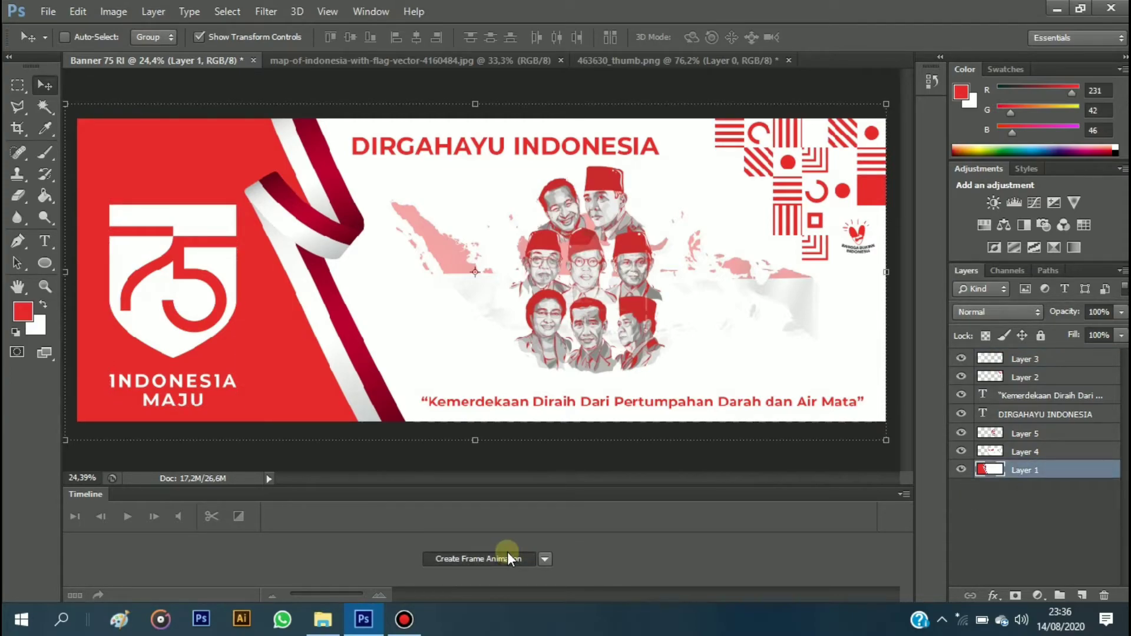
left_click(508, 559)
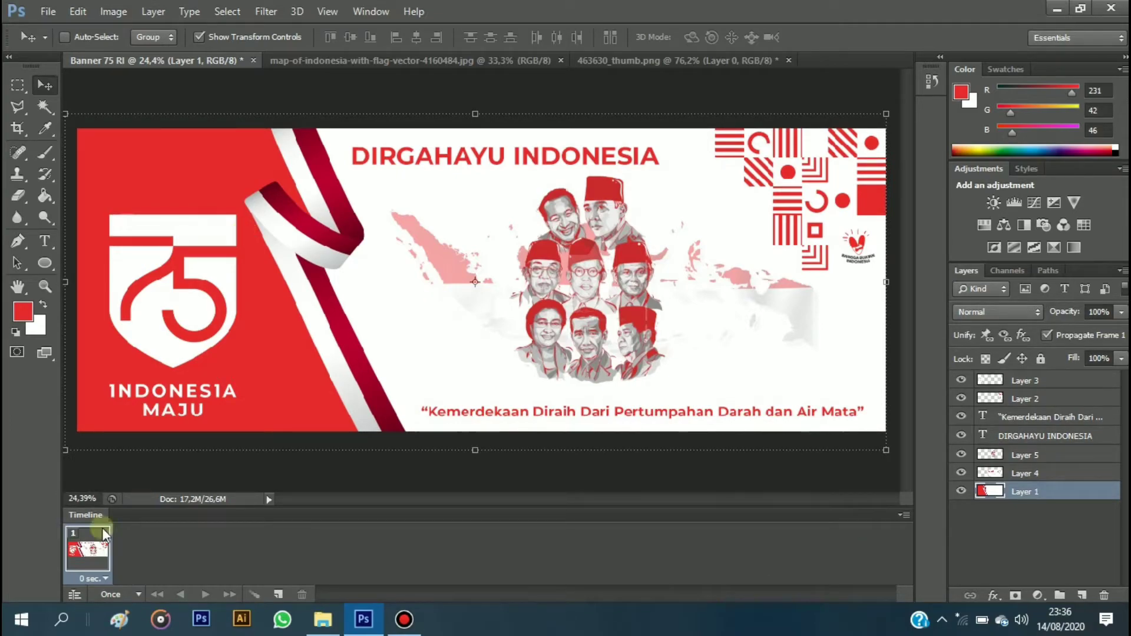
Hide the logo, red pattern, quote, title, portraits and map, leaving only the ribbon background.
left_click(961, 381)
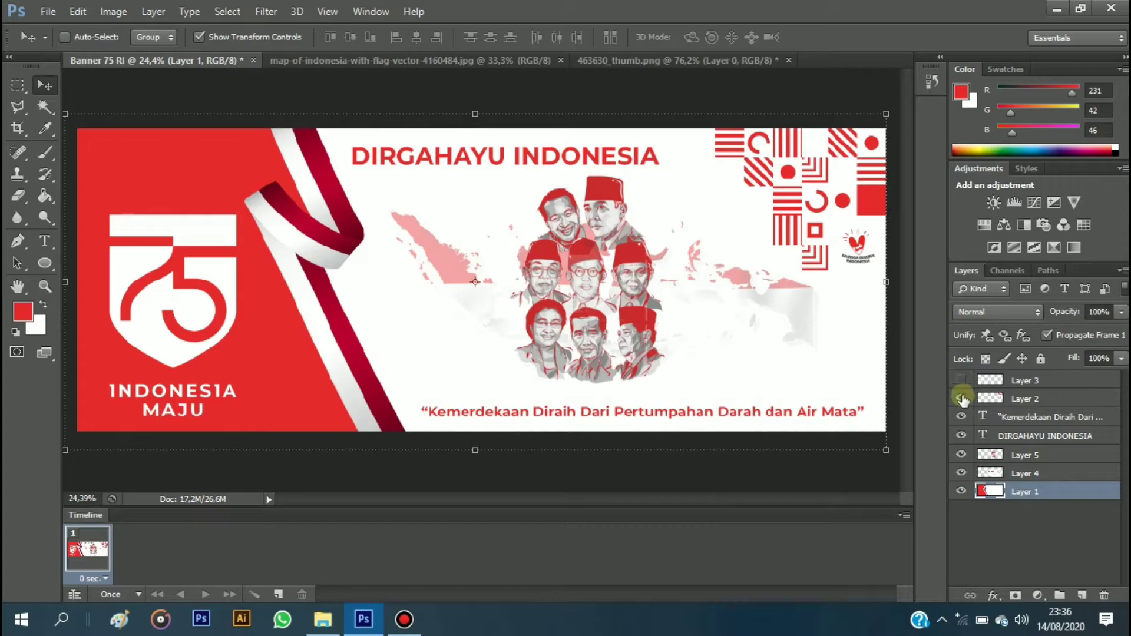
left_click(962, 453)
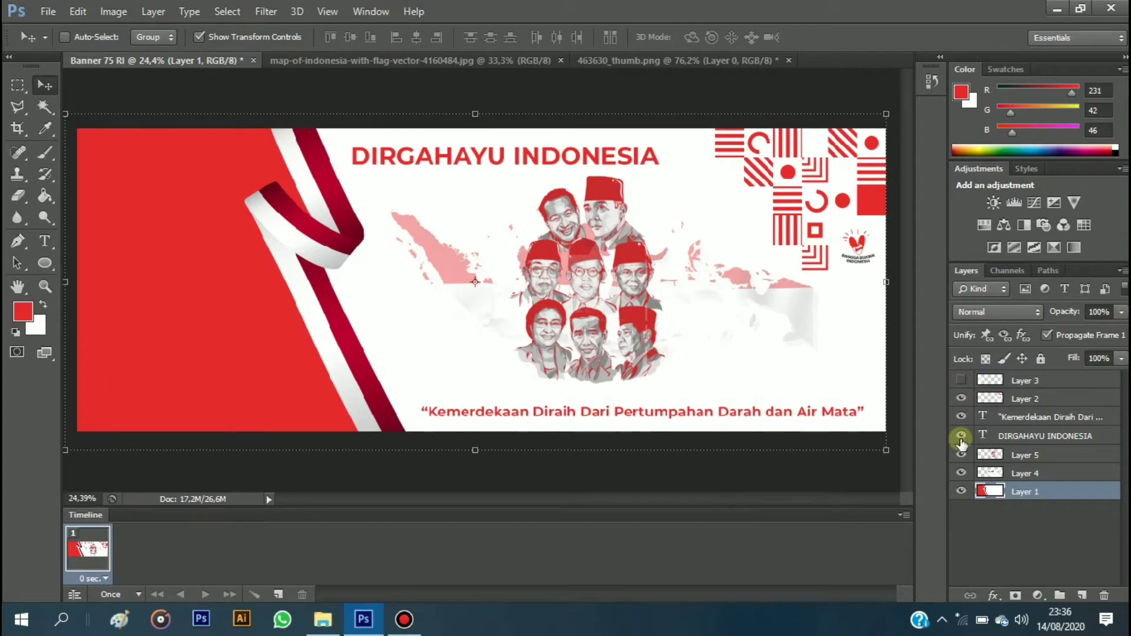
left_click(961, 416)
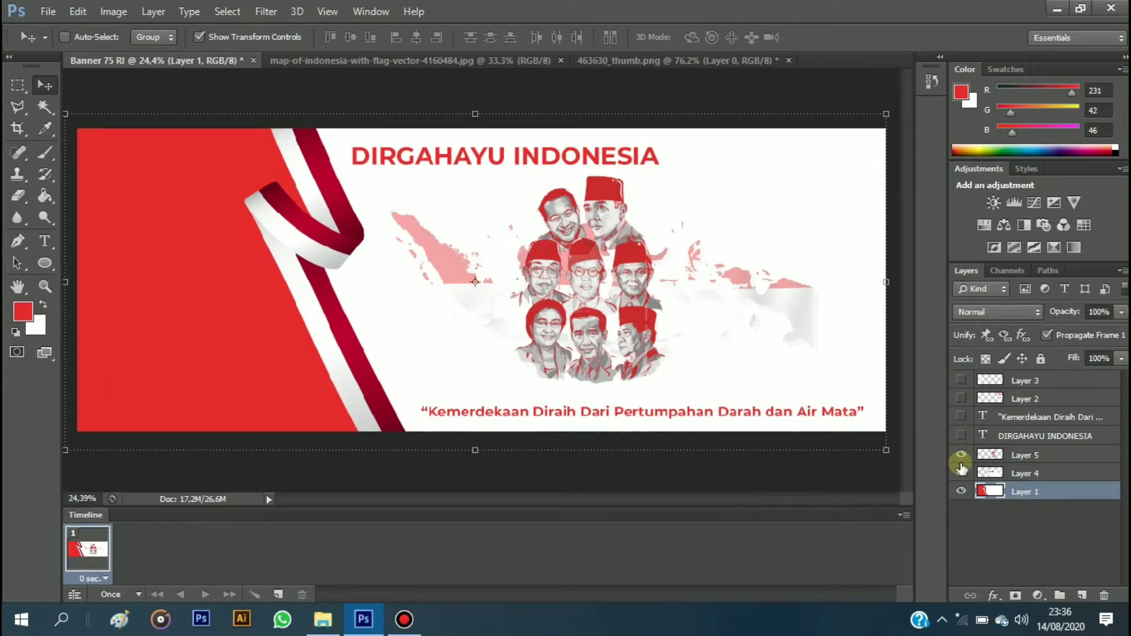
left_click(961, 455)
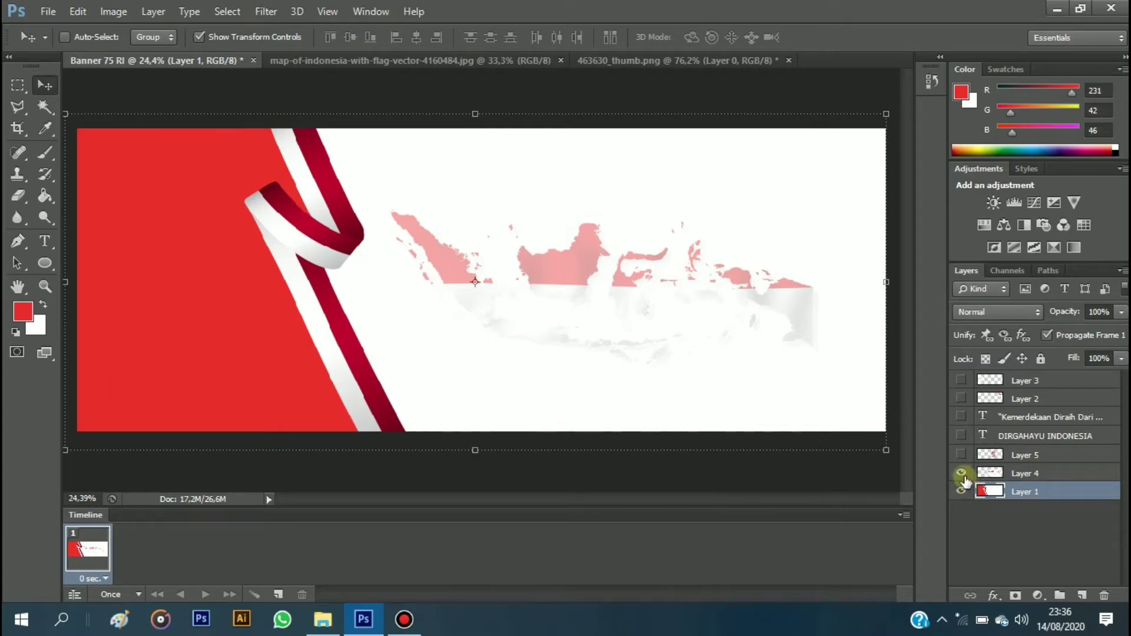
left_click(962, 474)
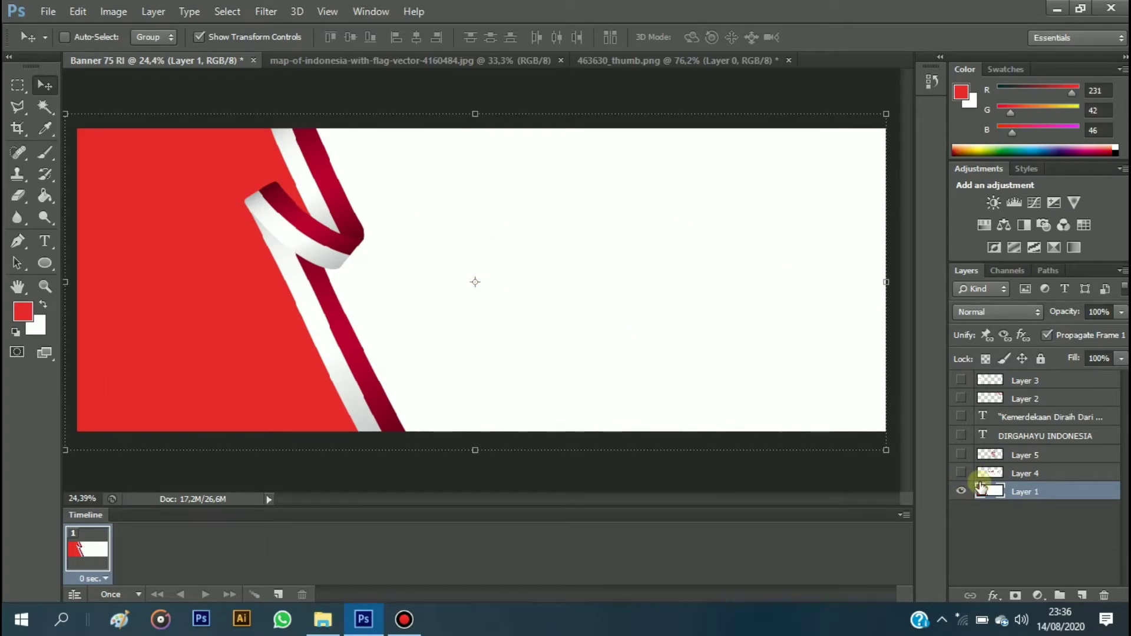
Add a second frame that shows the 75 INDONESIA MAJU logo.
mouse_move(981, 487)
left_mouse_down()
mouse_move(252, 595)
mouse_move(278, 596)
left_mouse_up()
left_click(277, 596)
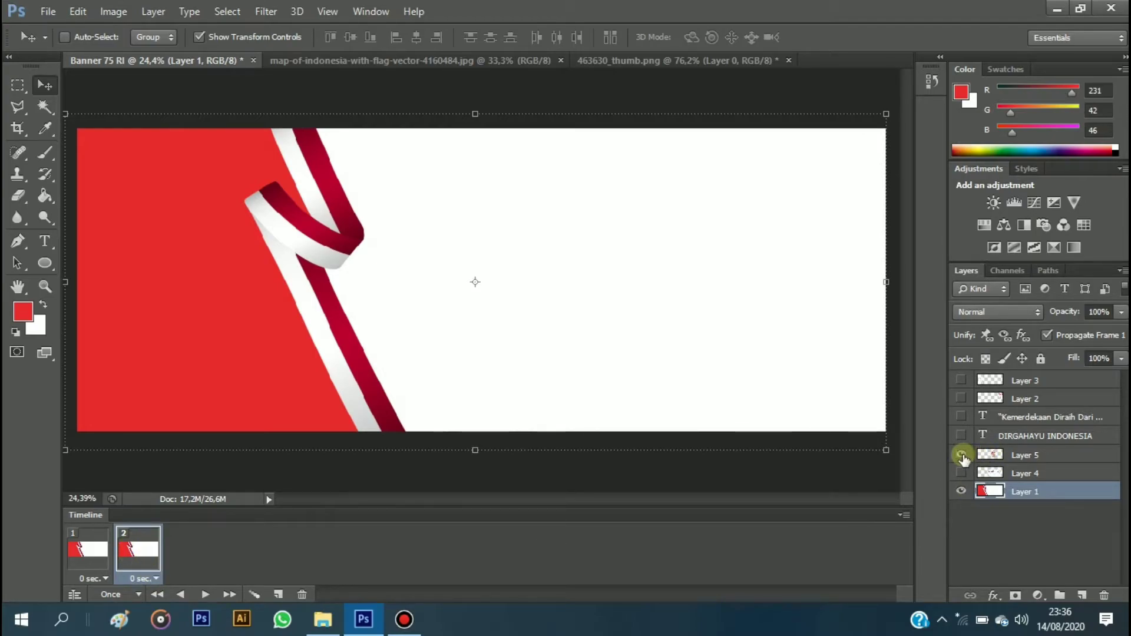
left_click(961, 456)
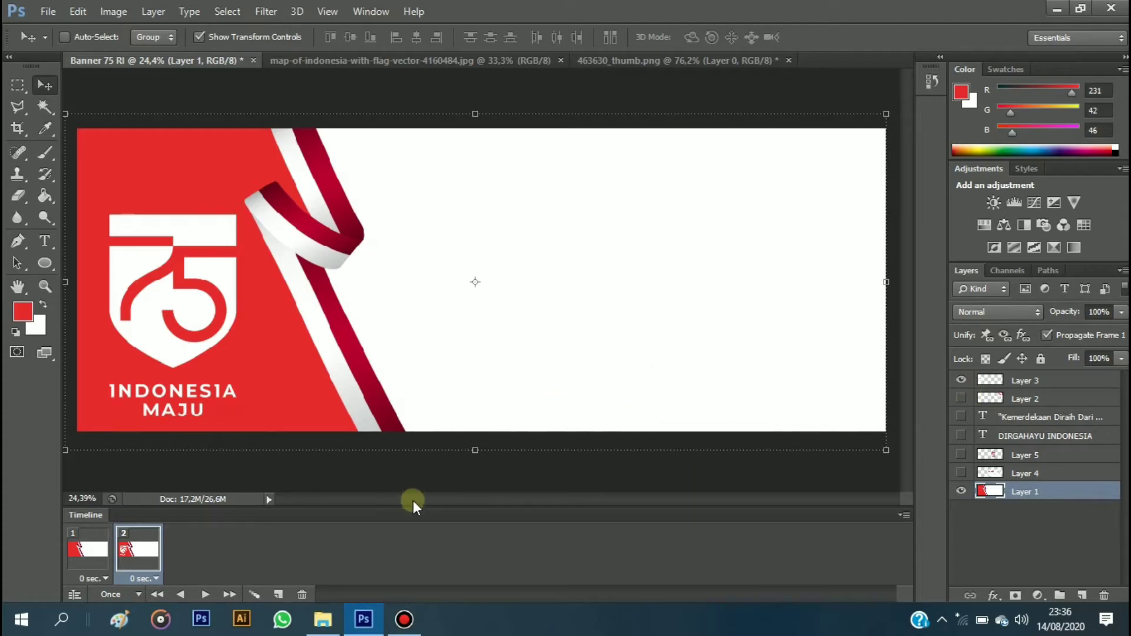
Set frame 2's delay to 0.1 seconds and play the animation from frame 1.
left_click(156, 578)
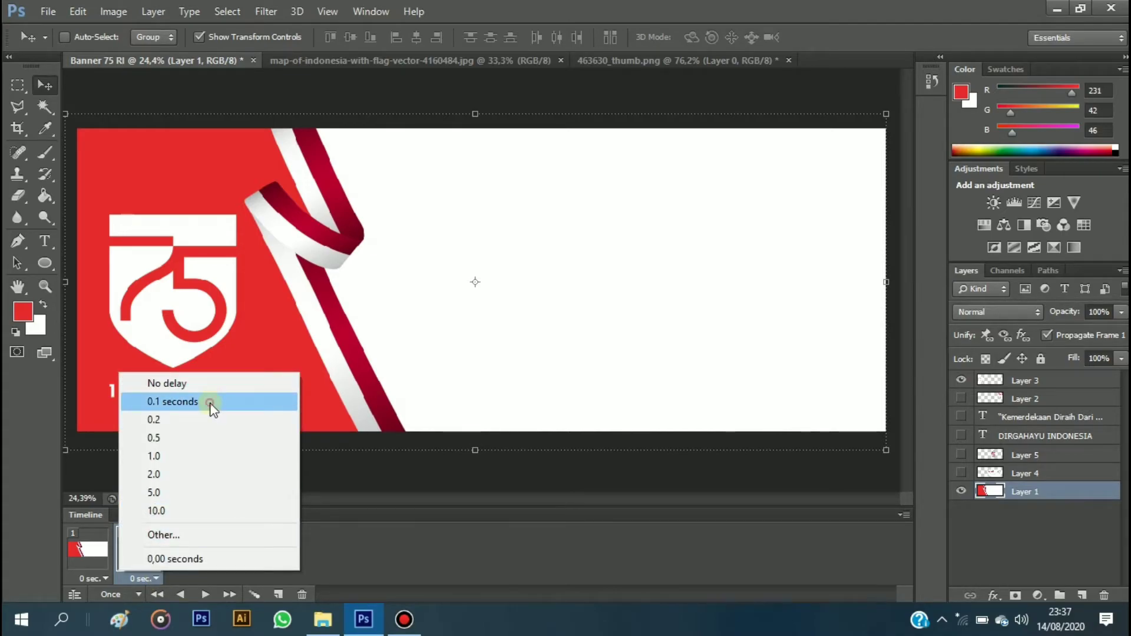
left_click(210, 403)
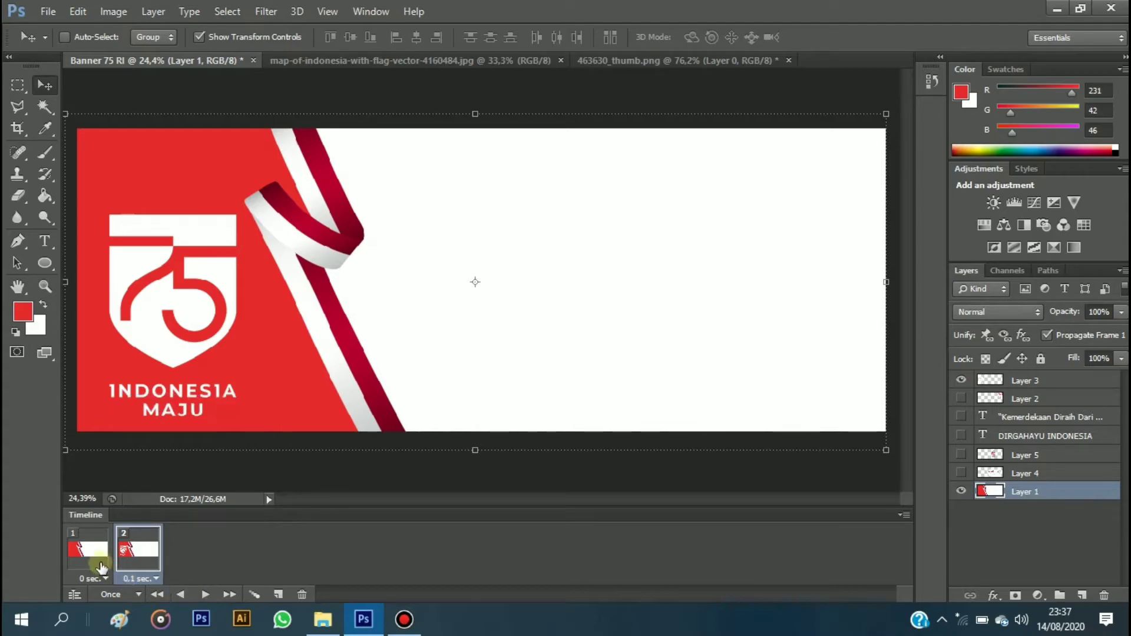
left_click(101, 567)
left_click(205, 595)
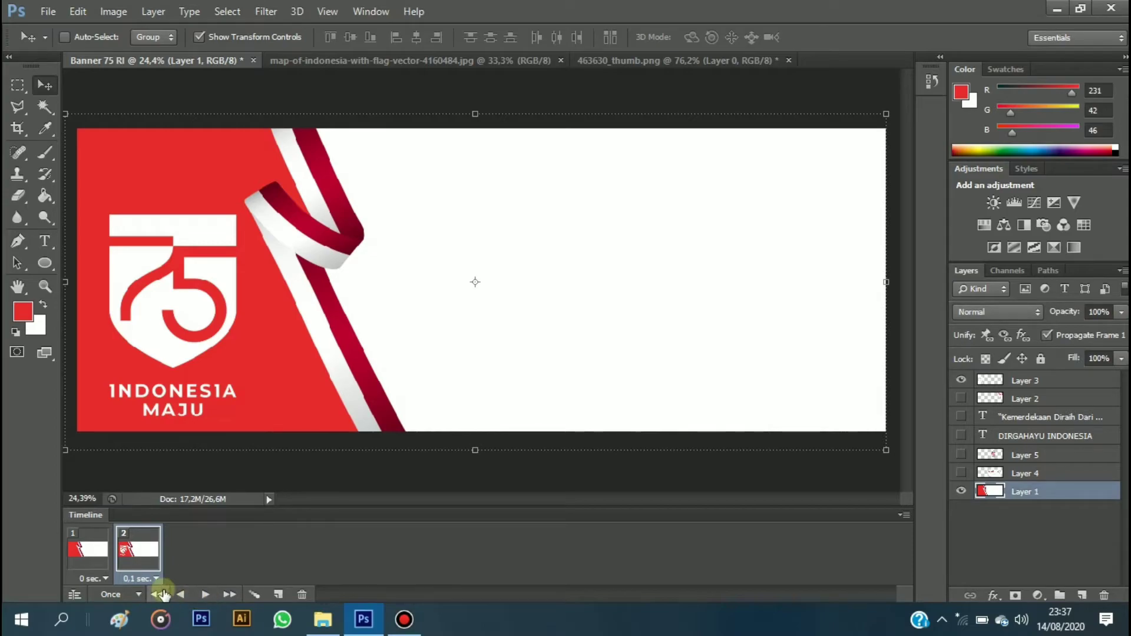
left_click(212, 596)
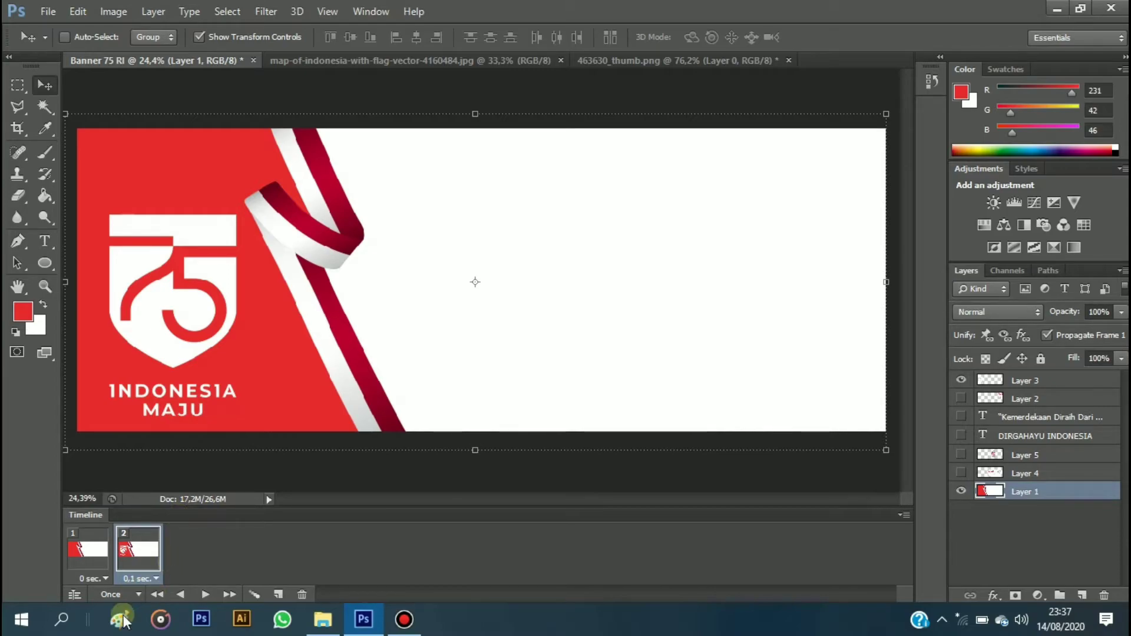
Tween frames 1 and 2 with 3 in-between frames so the logo fades in.
left_click(256, 595)
double_click(533, 189)
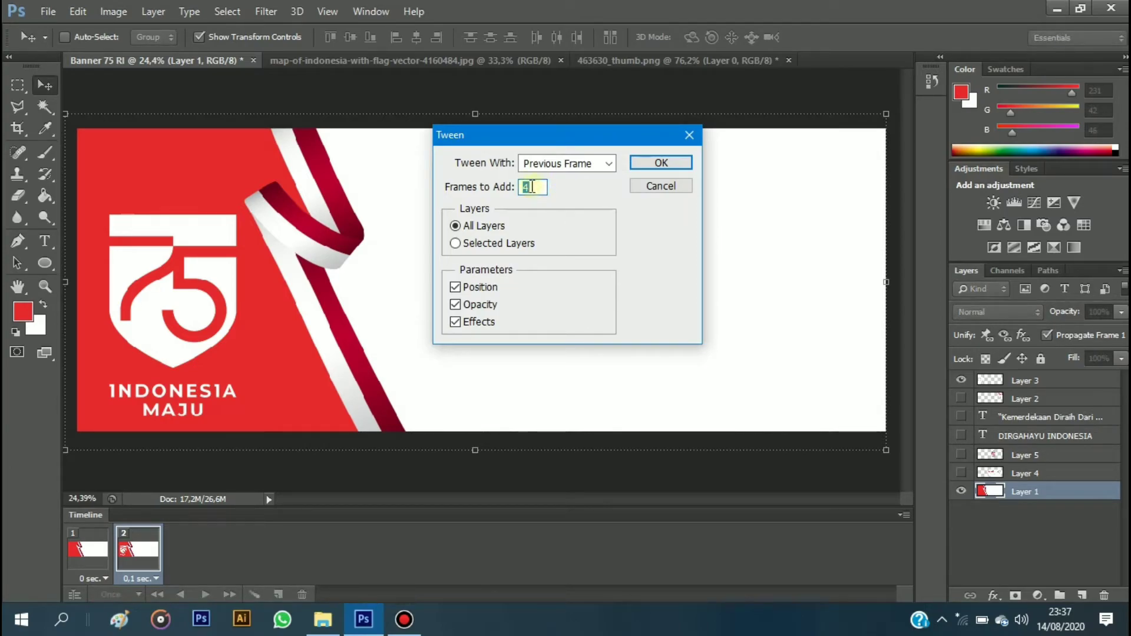
type("3")
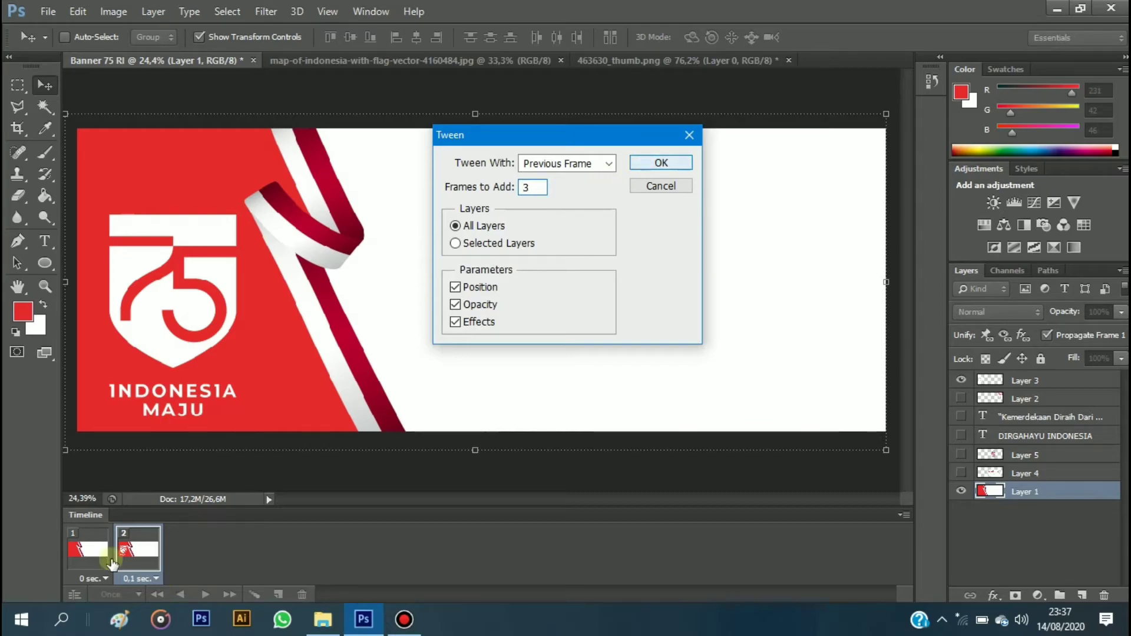
key("Return")
left_click(205, 595)
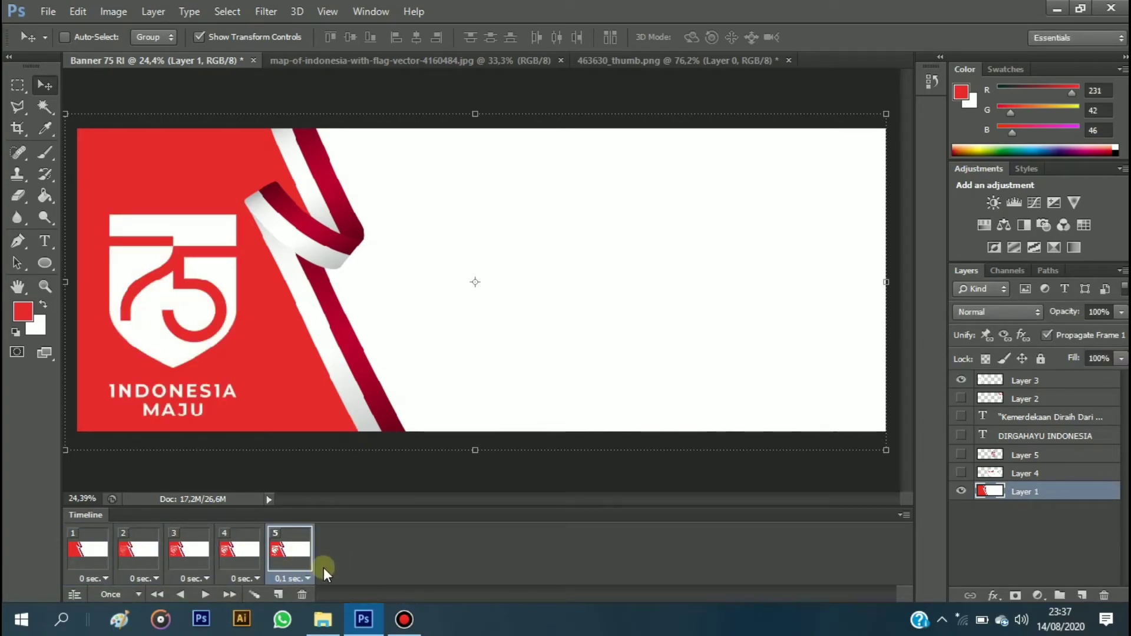
Add frame 6 showing the top-right red pattern and tween 3 frames into it, nine frames total.
left_click(278, 595)
left_click(962, 399)
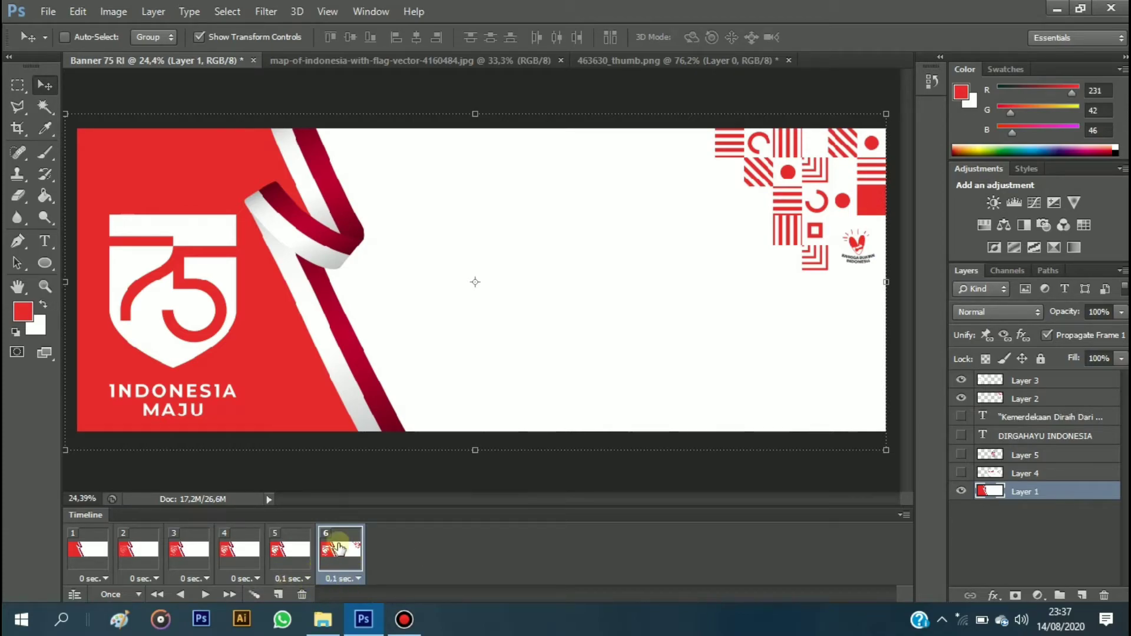
left_click(255, 597)
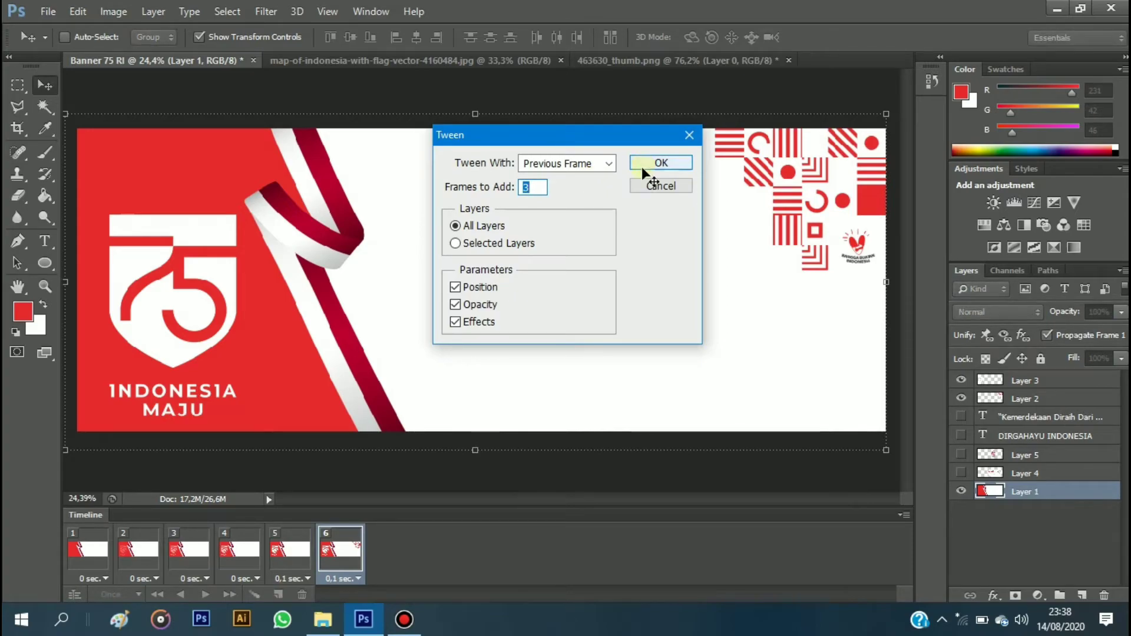
left_click(642, 167)
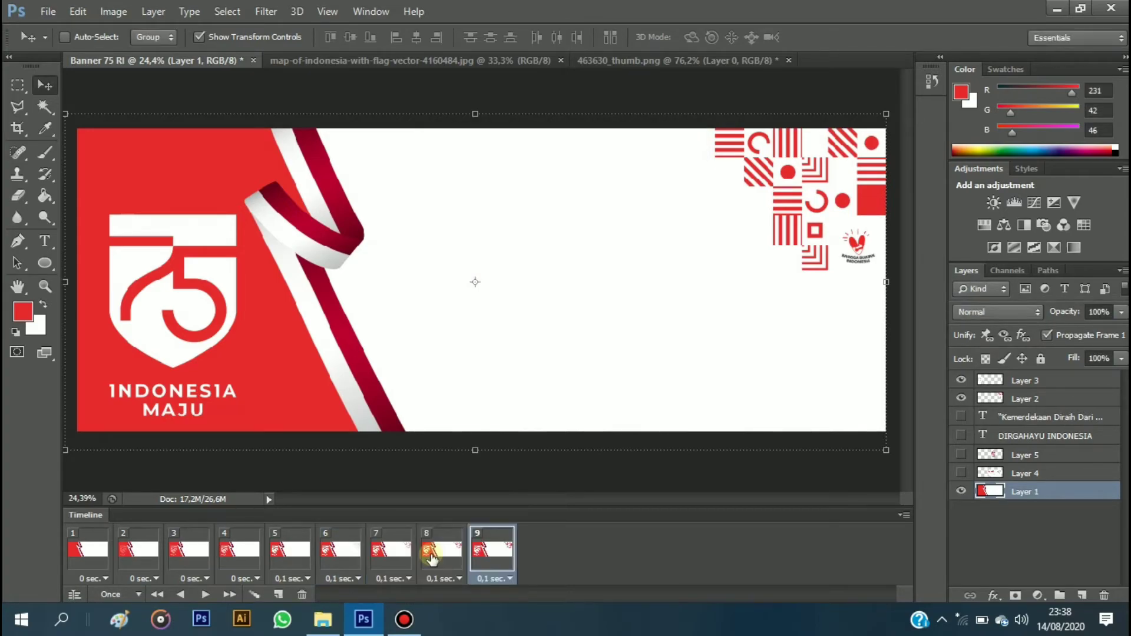
left_click(328, 563)
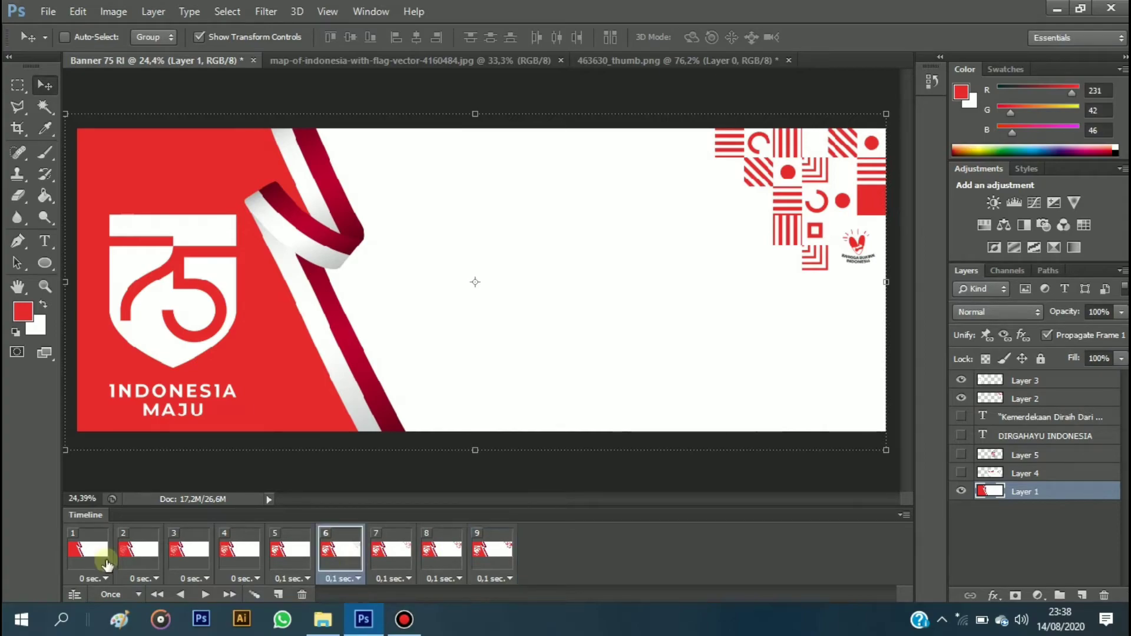
left_click(201, 595)
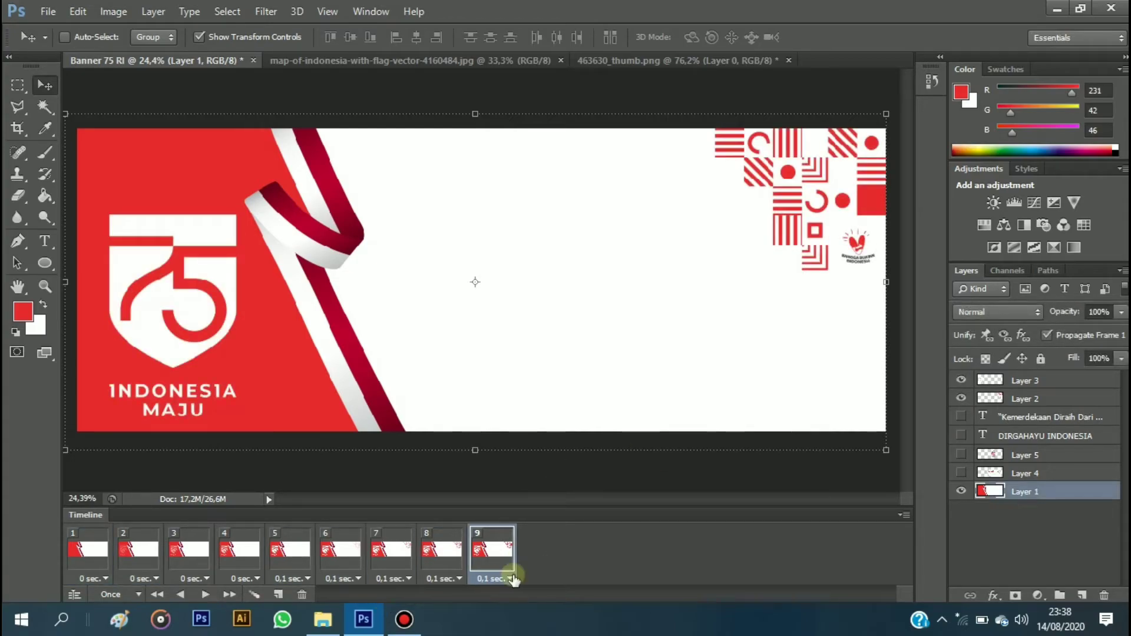
key("ctrl+alt+z")
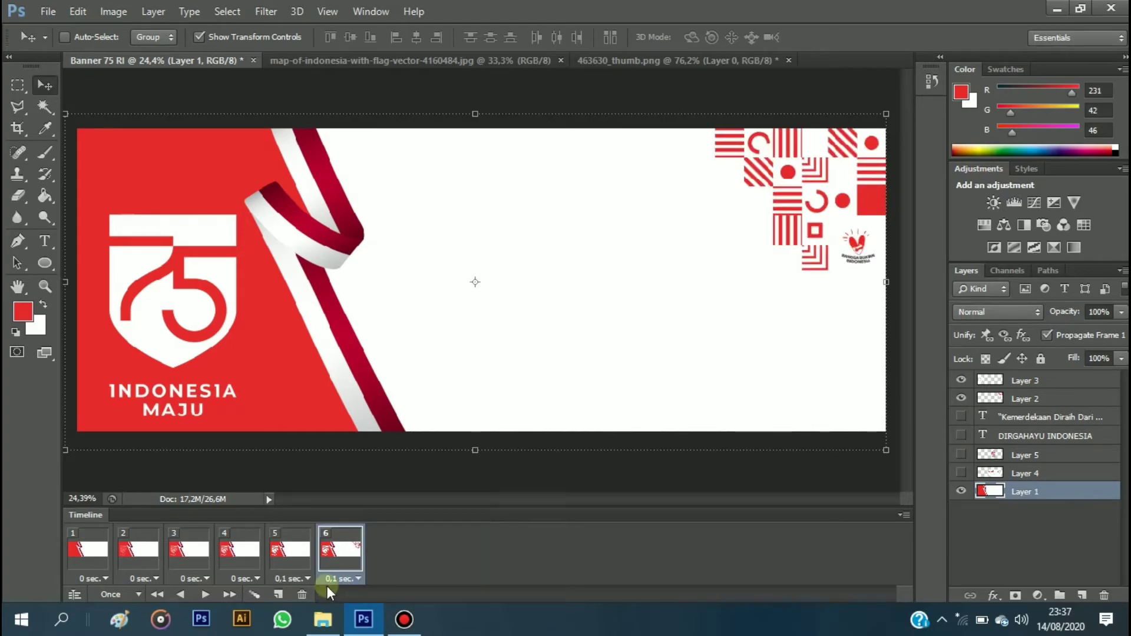
left_click(255, 595)
left_click(644, 164)
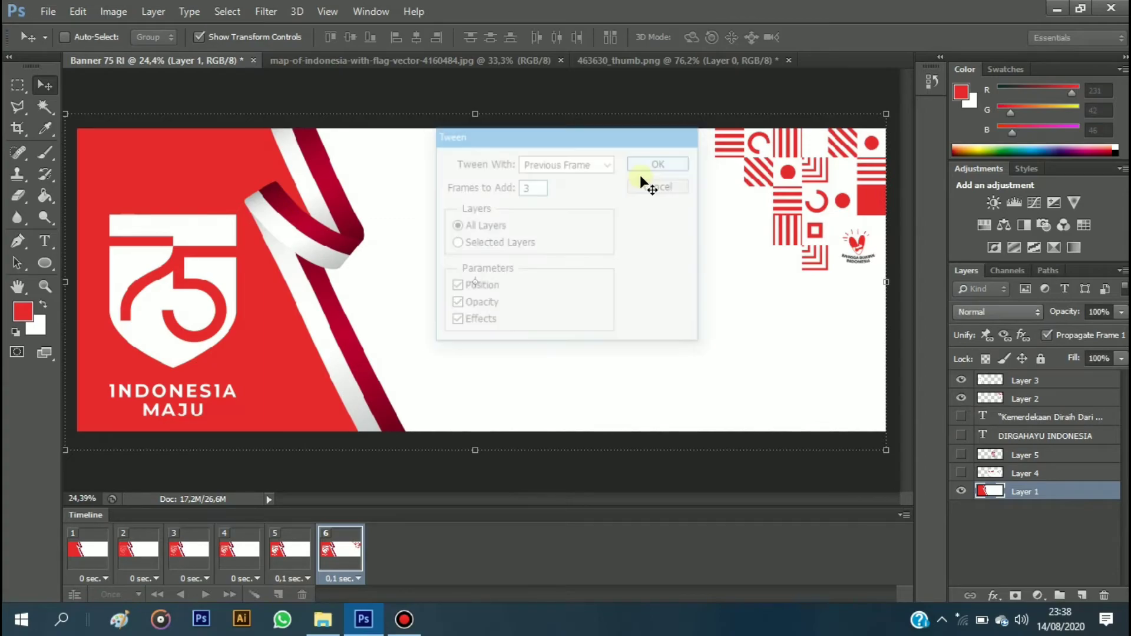
left_click(202, 595)
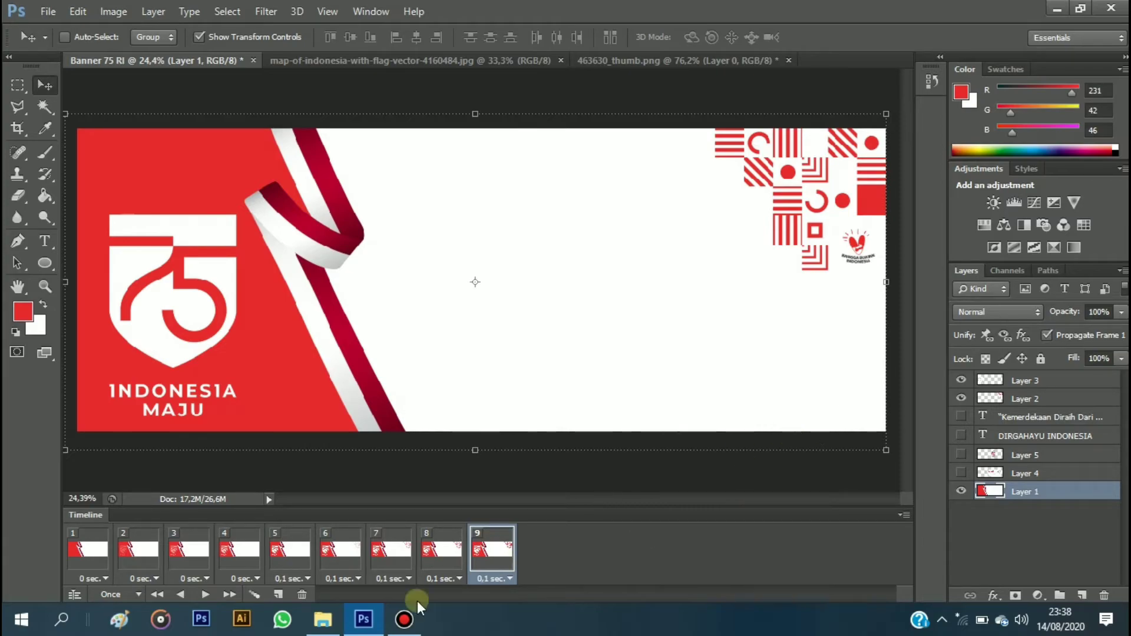
Add a tenth frame showing the Indonesia map, tween three frames into it, and preview from frame 1.
left_click(279, 595)
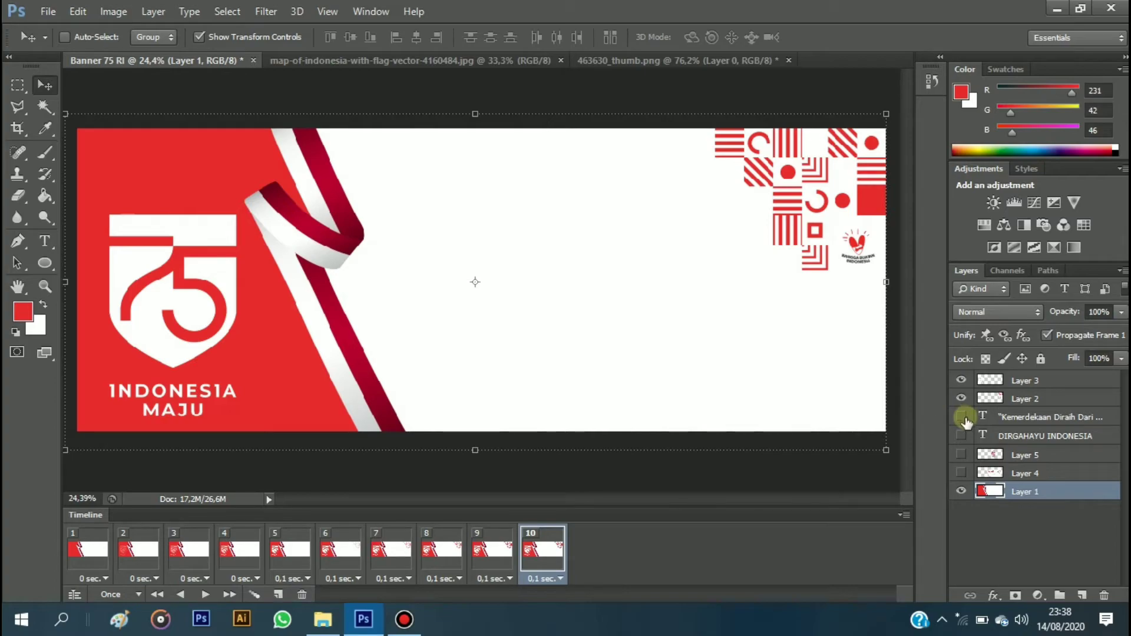
left_click(962, 475)
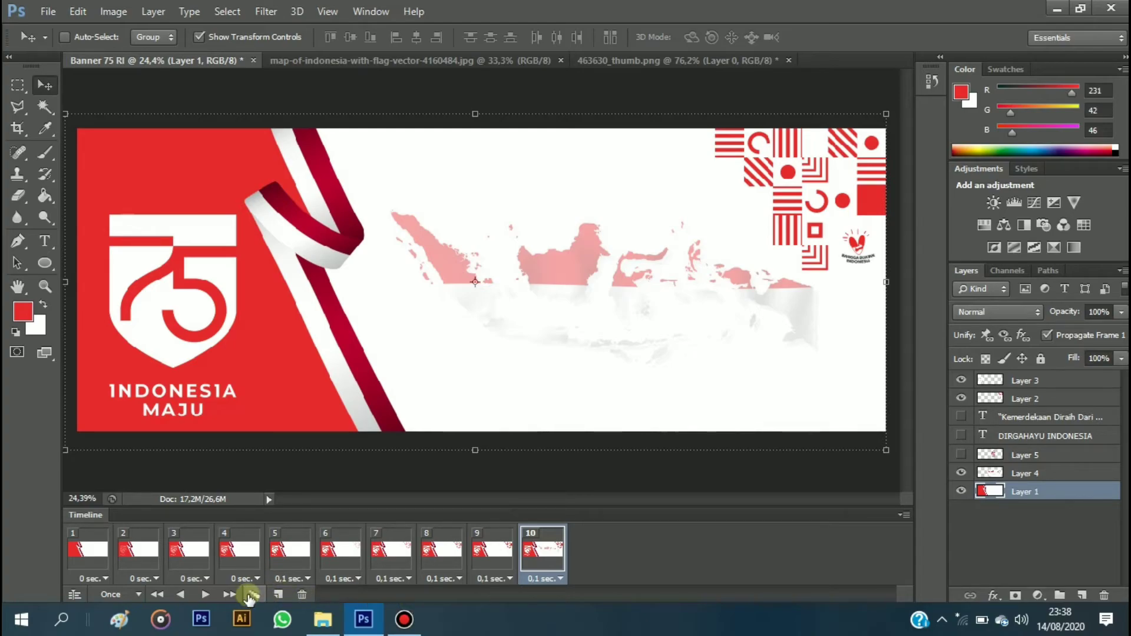
left_click(641, 169)
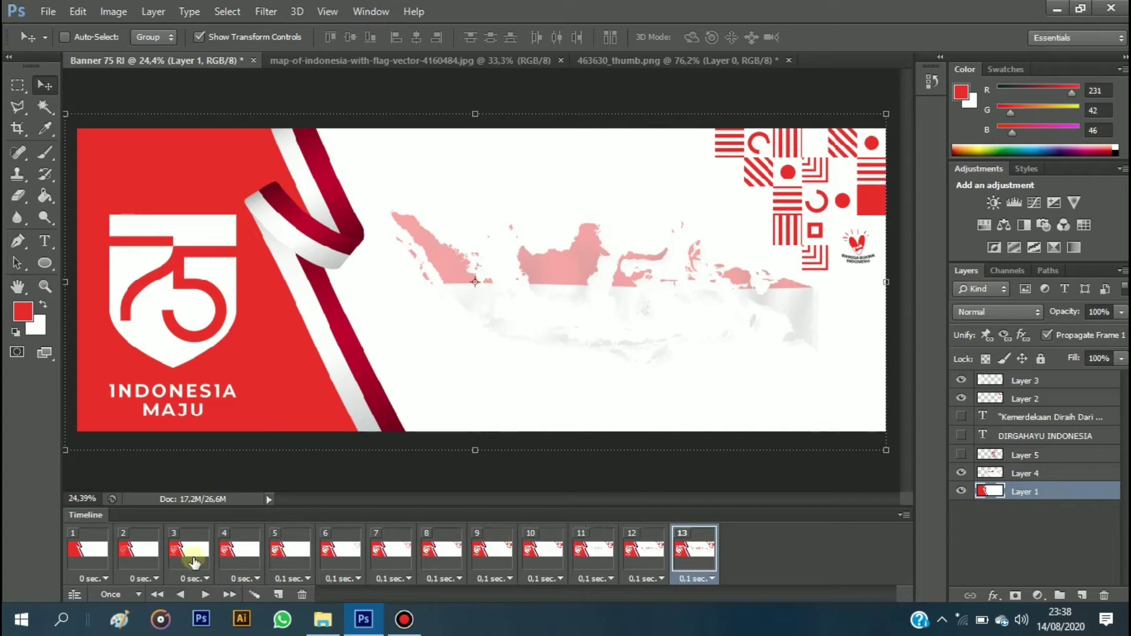
left_click(99, 553)
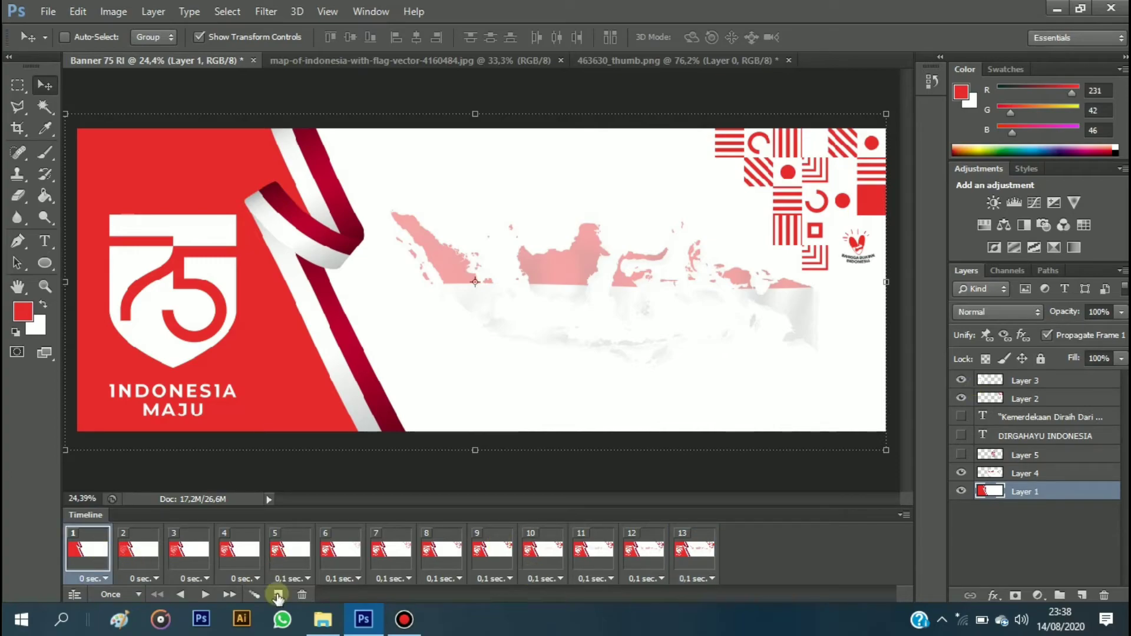
left_click(205, 595)
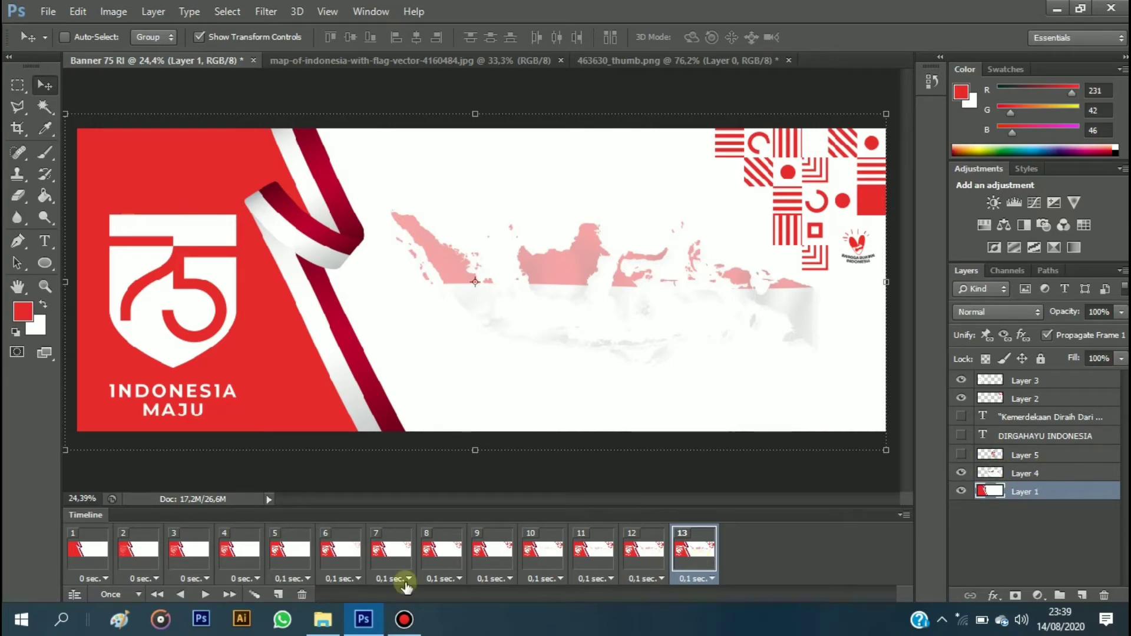
Add a frame showing the Layer 5 portraits, tween three frames into it, and preview from frame 1.
left_click(278, 595)
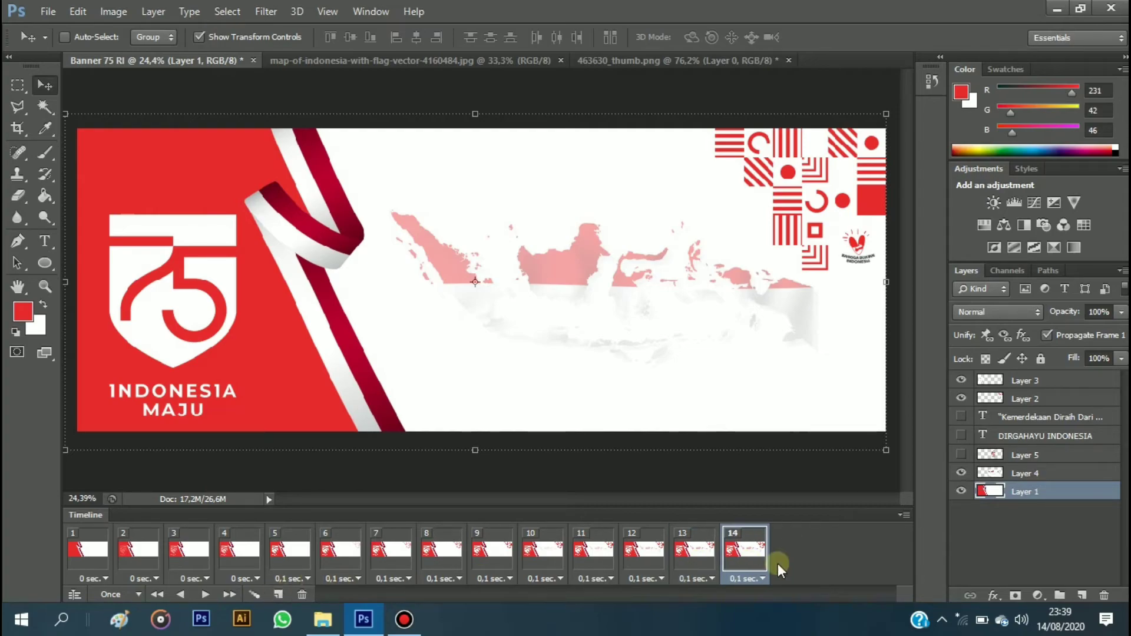
left_click(961, 456)
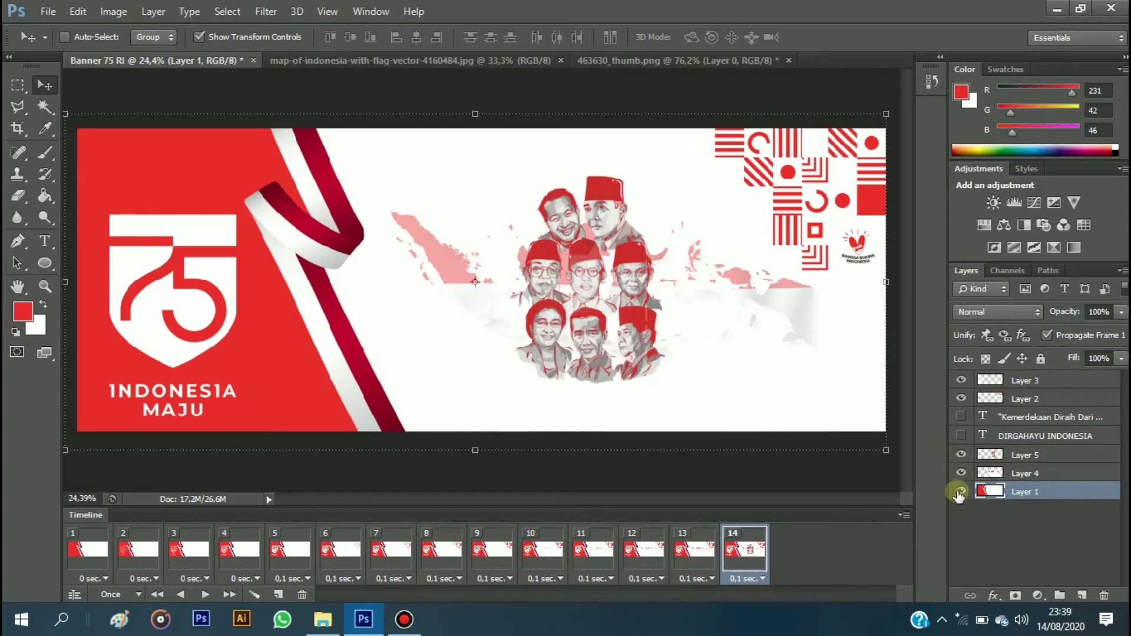
left_click(257, 595)
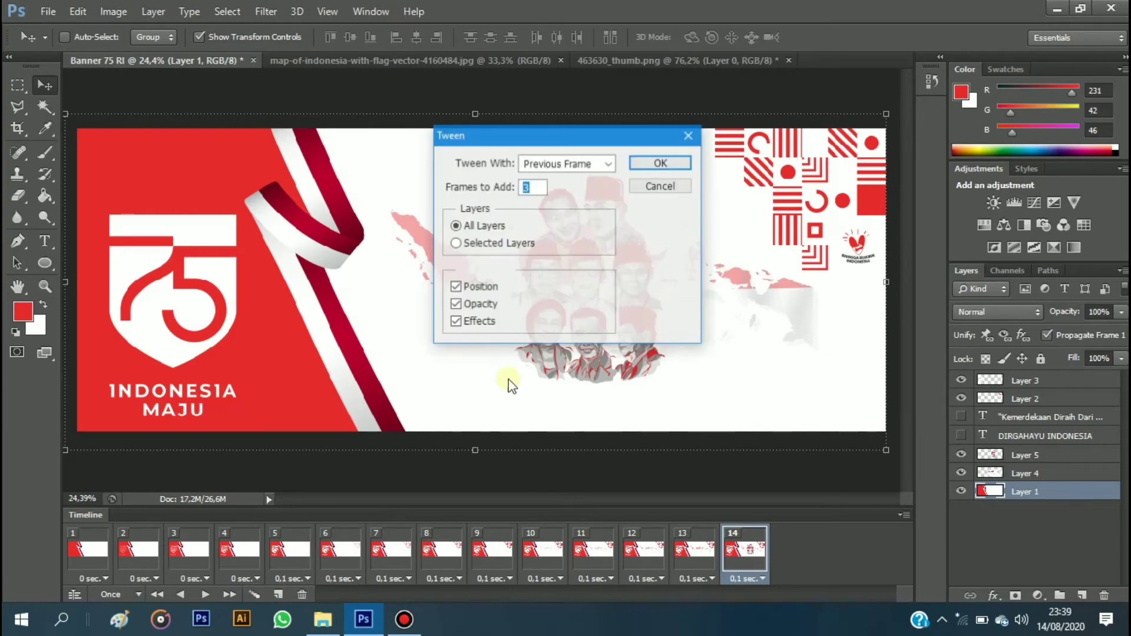
left_click(655, 163)
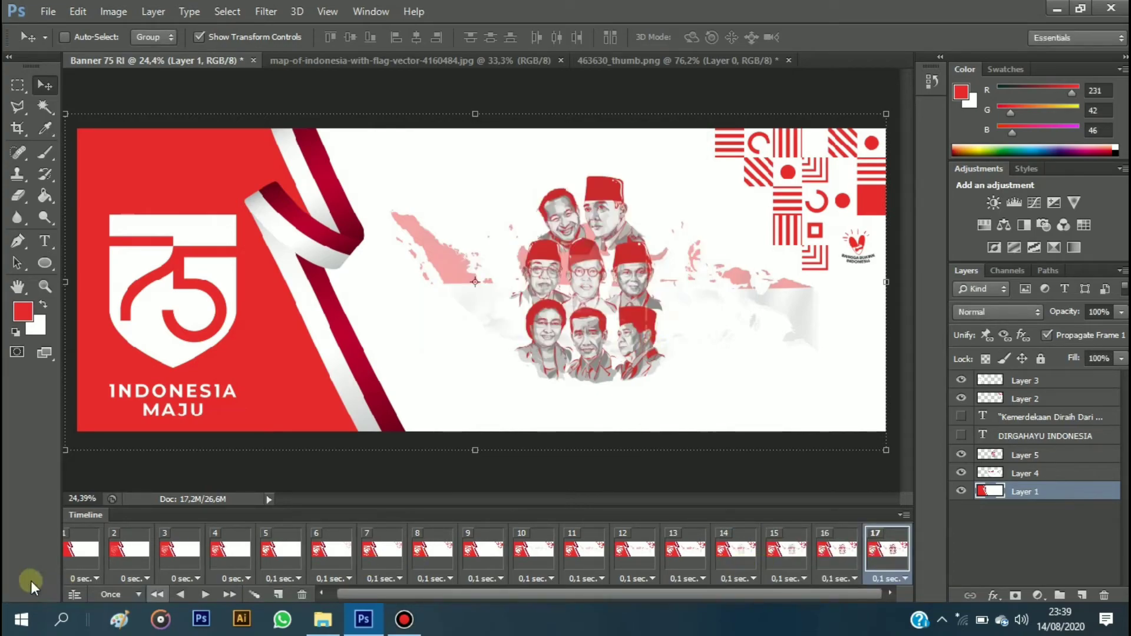
left_click(74, 551)
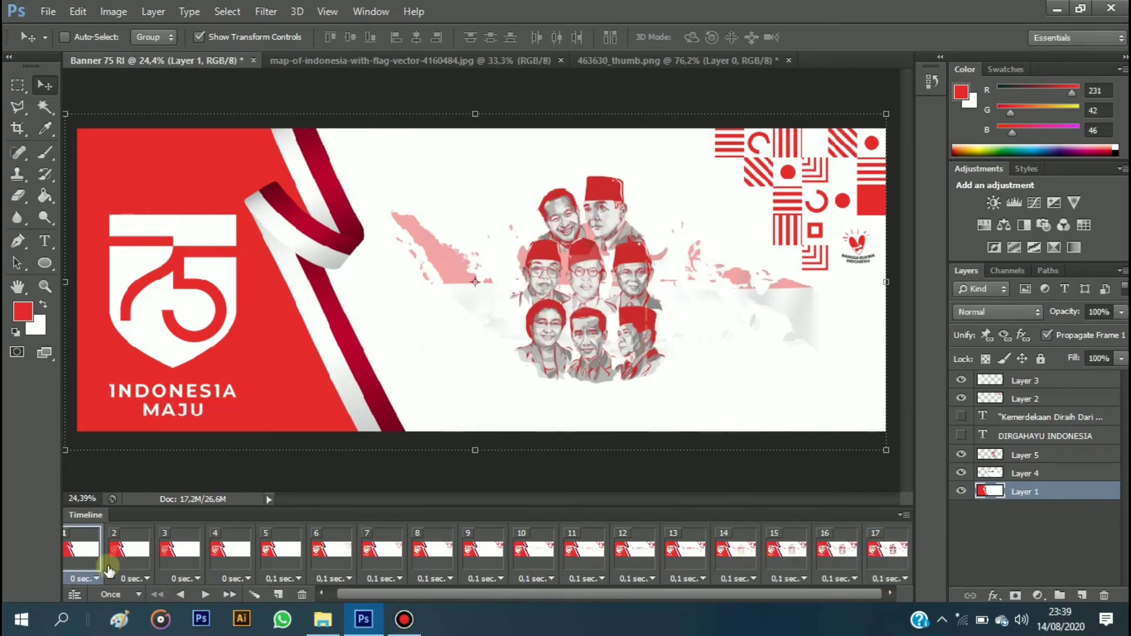
left_click(203, 595)
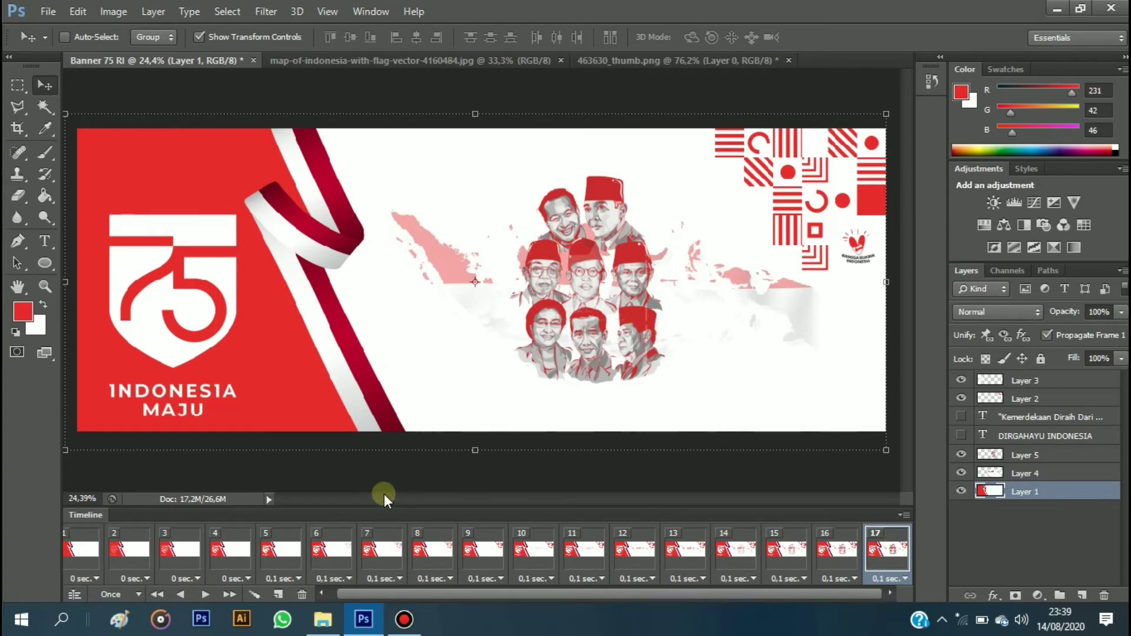
Add a final frame showing the Kemerdekaan quote and DIRGAHAYU INDONESIA title, tween three frames, and preview.
left_click(278, 595)
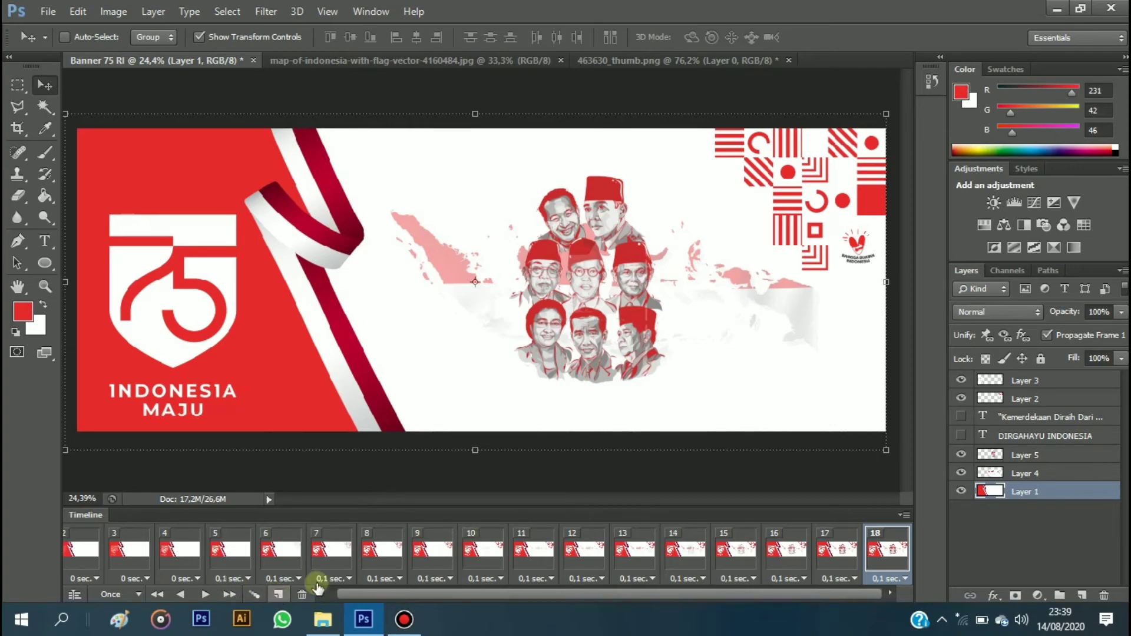
left_click(965, 419)
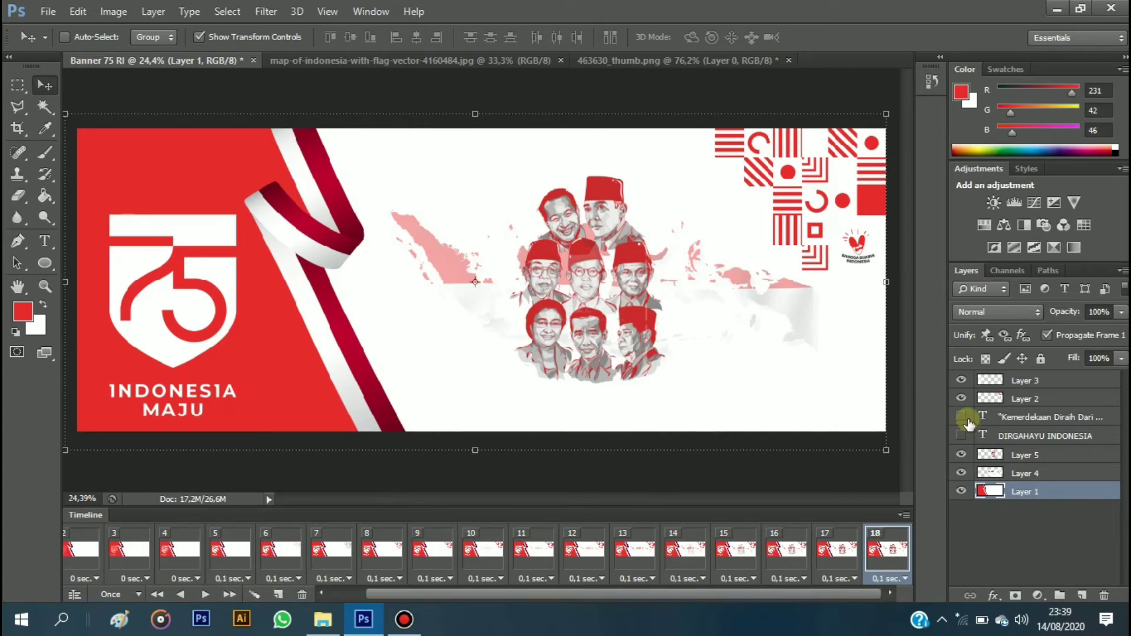
left_click(961, 419)
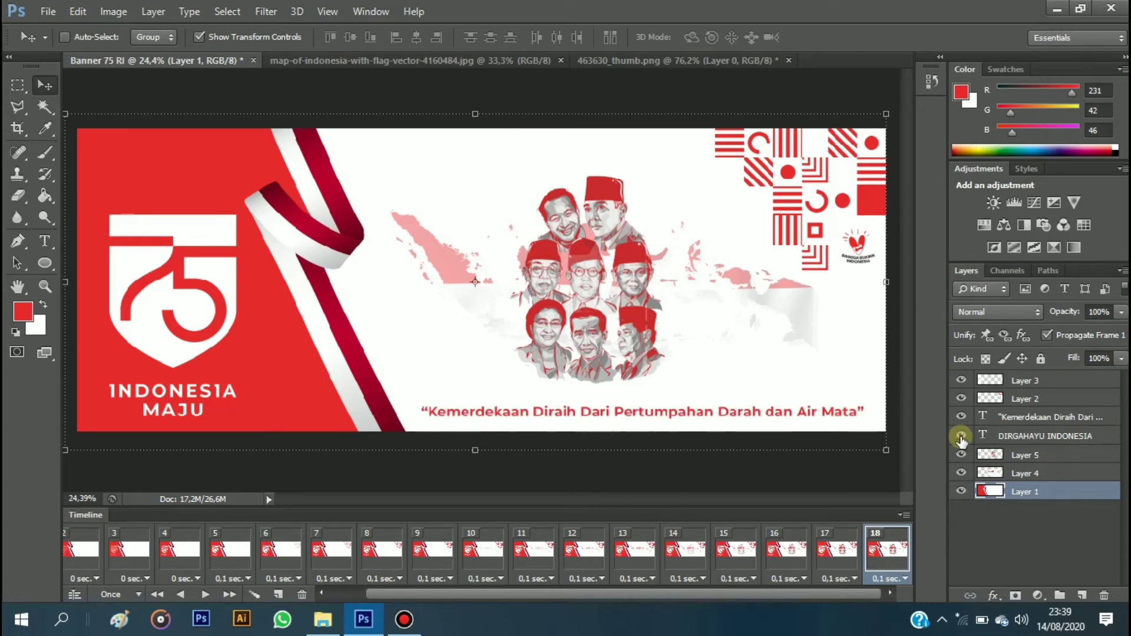
left_click(961, 436)
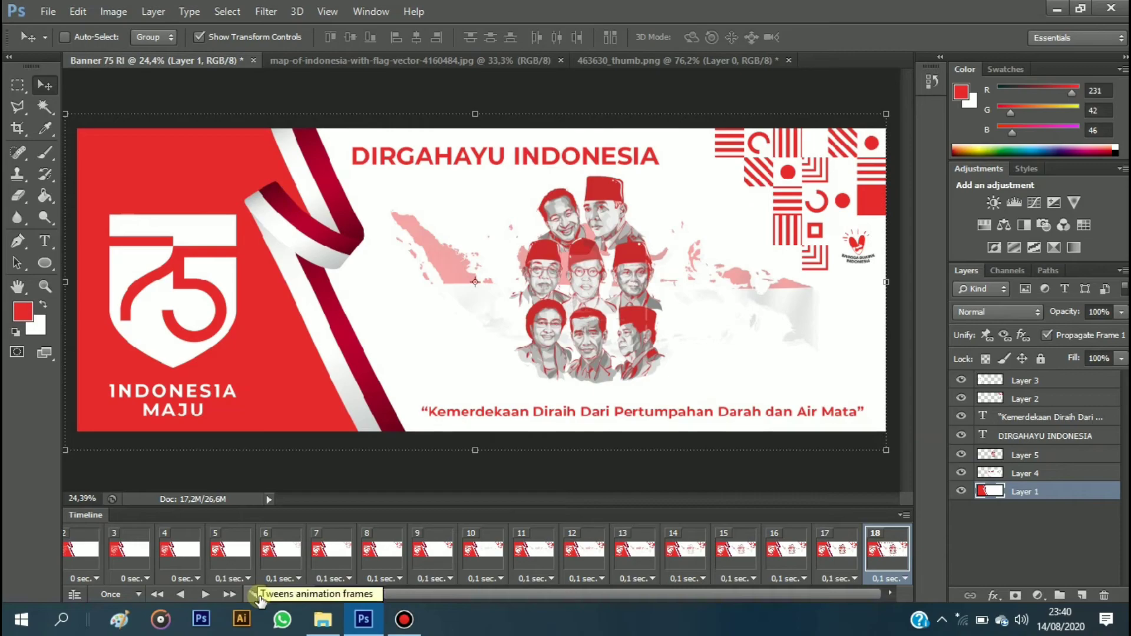
left_click(255, 596)
left_click(646, 166)
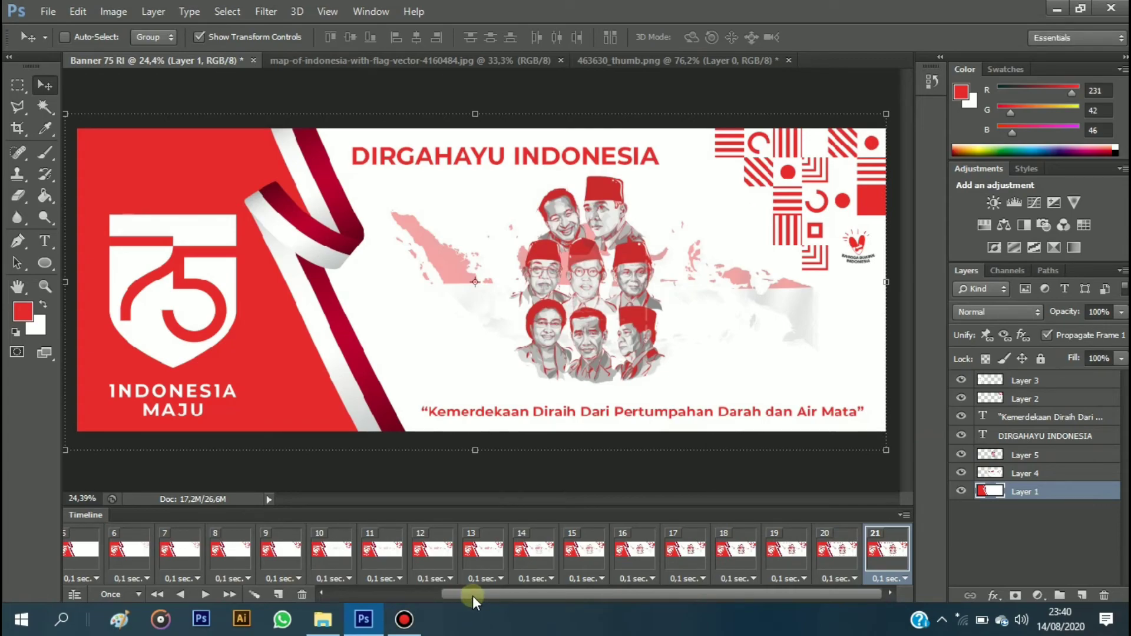
left_click(205, 595)
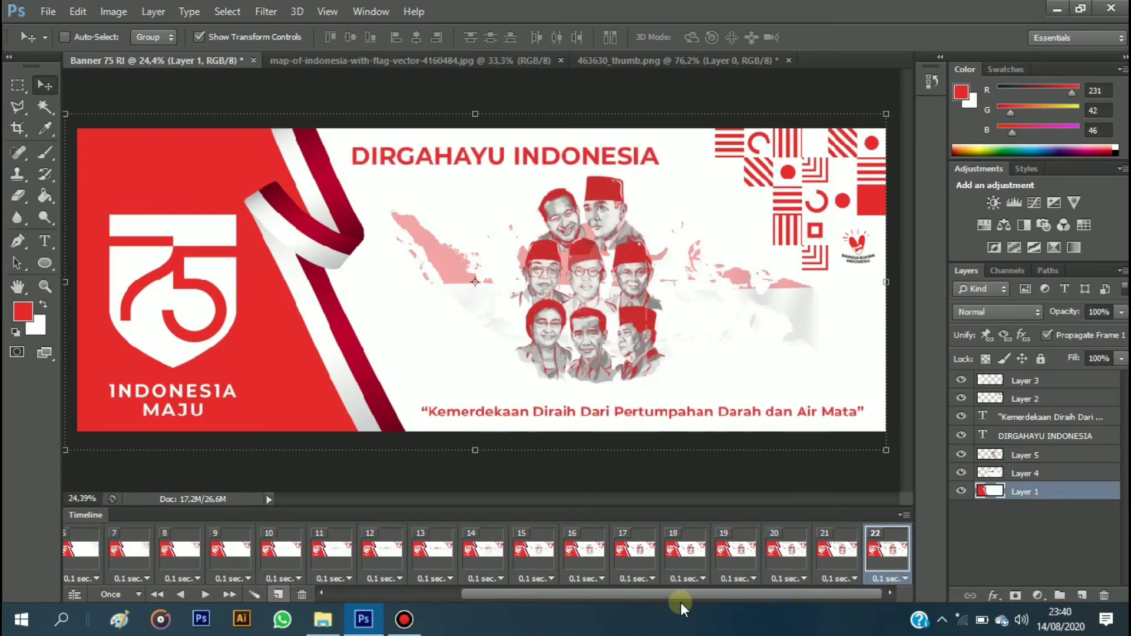
Set the last frame's delay to 0.2 seconds.
left_click(902, 579)
left_click(904, 420)
scroll(147, 564, "up", 3)
scroll(171, 564, "up", 2)
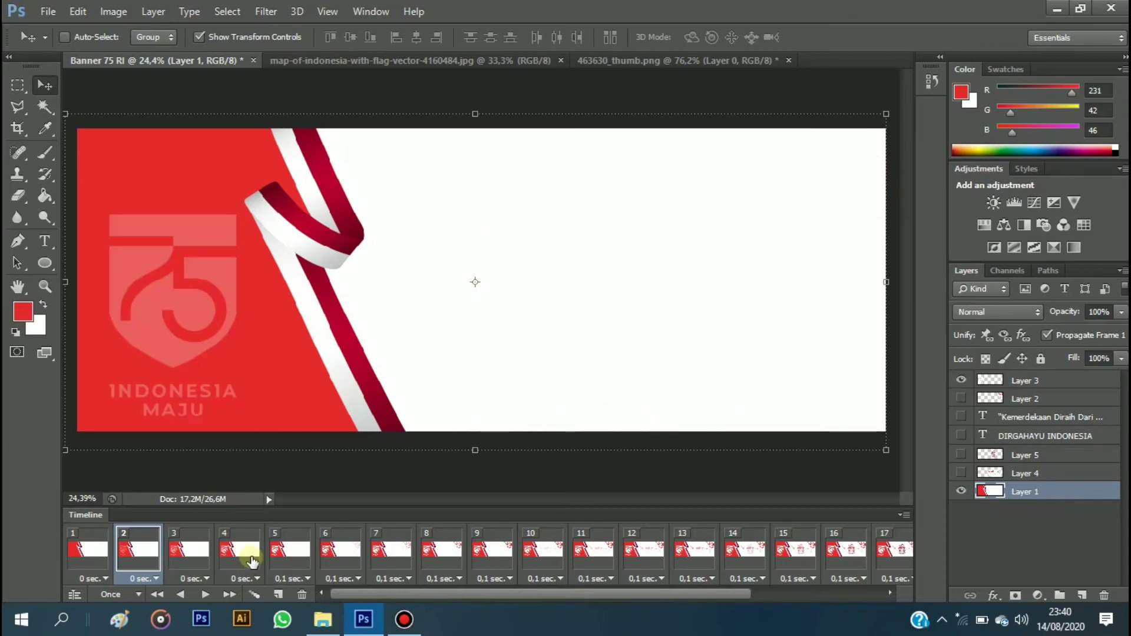
Set frames 2–4 to a 0.1-second delay and preview the animation from frame 1.
left_click(252, 561, "shift")
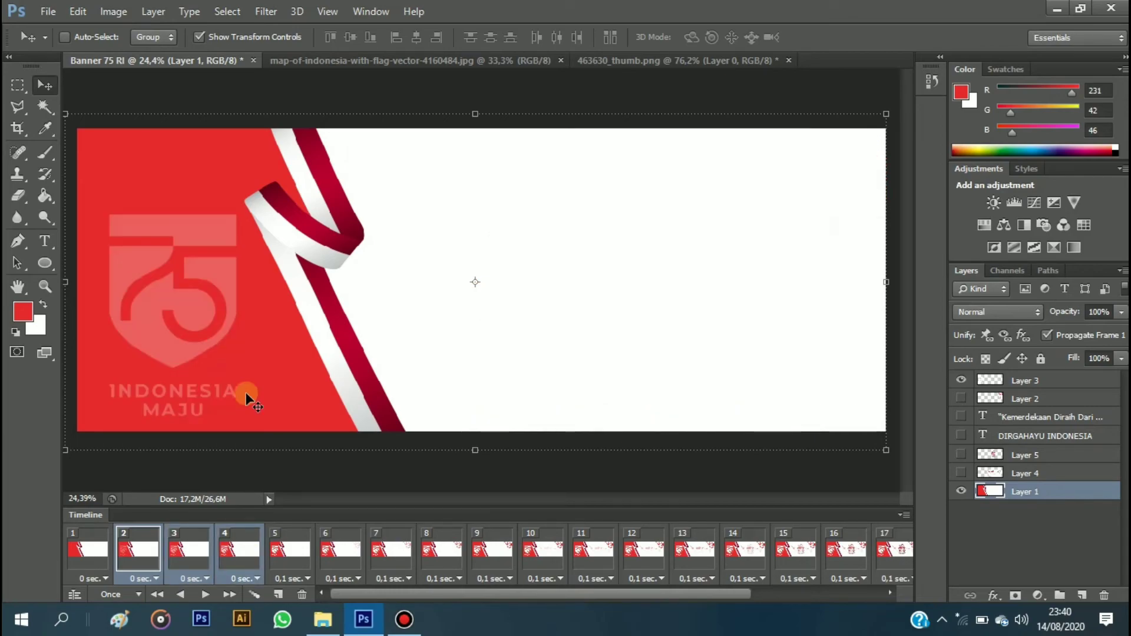
left_click(256, 578)
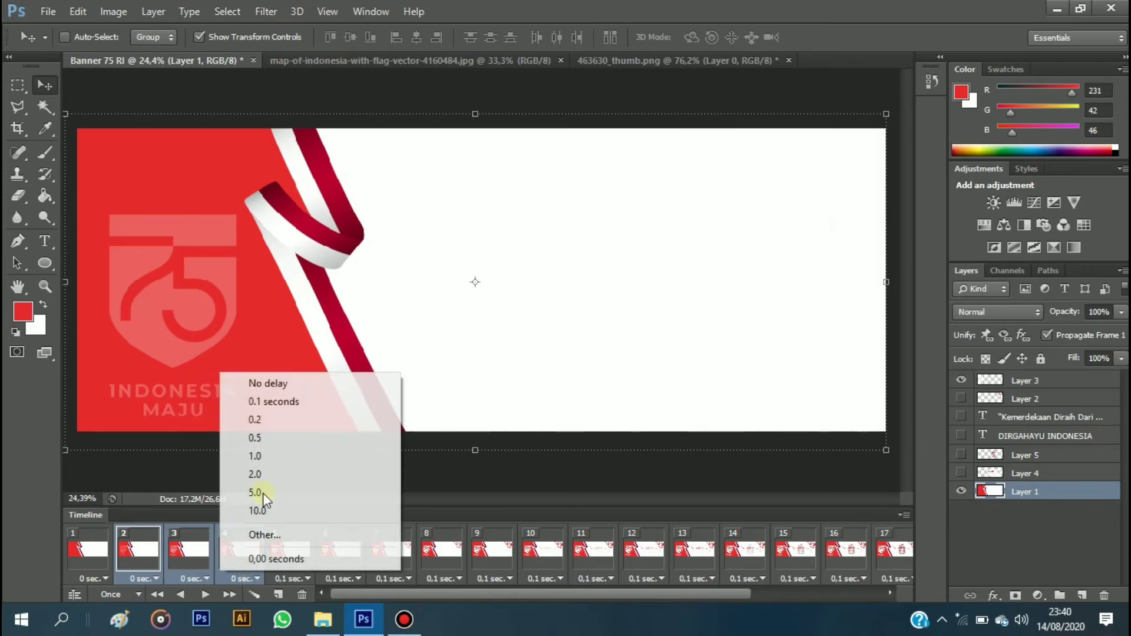
left_click(271, 401)
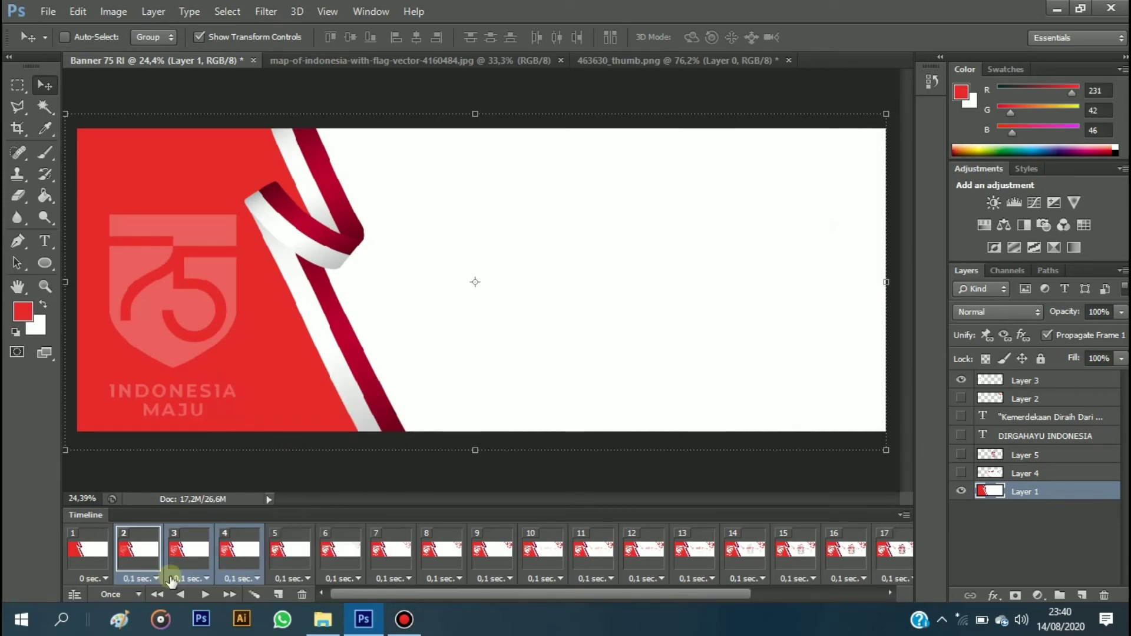
left_click(98, 560)
left_click(205, 595)
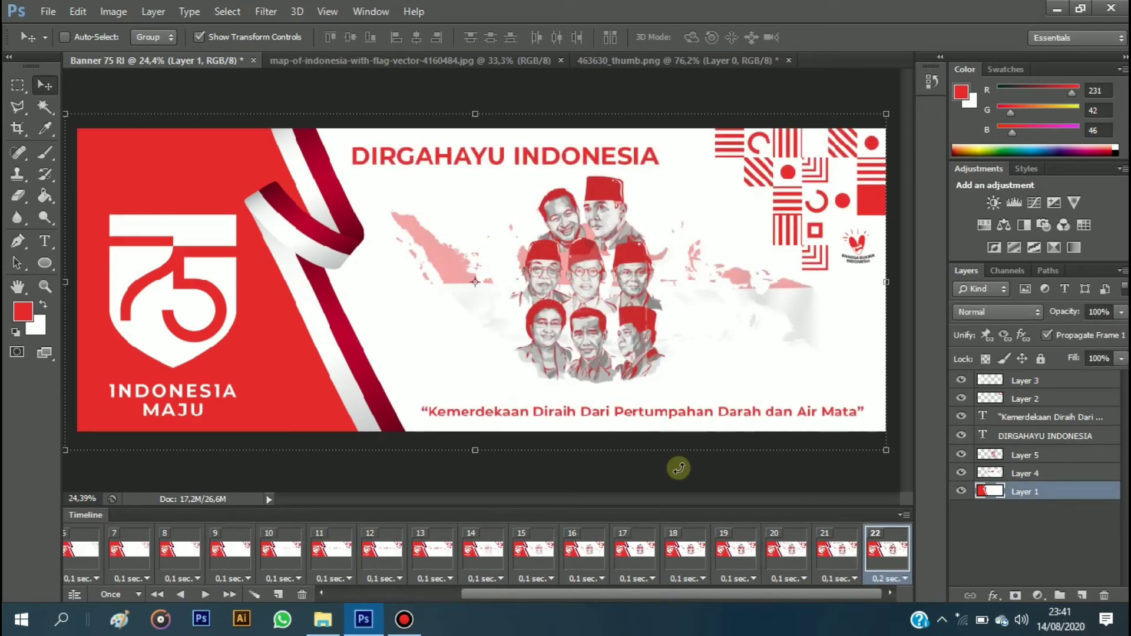
Open Save for Web and keep GIF as the output format.
left_click(47, 11)
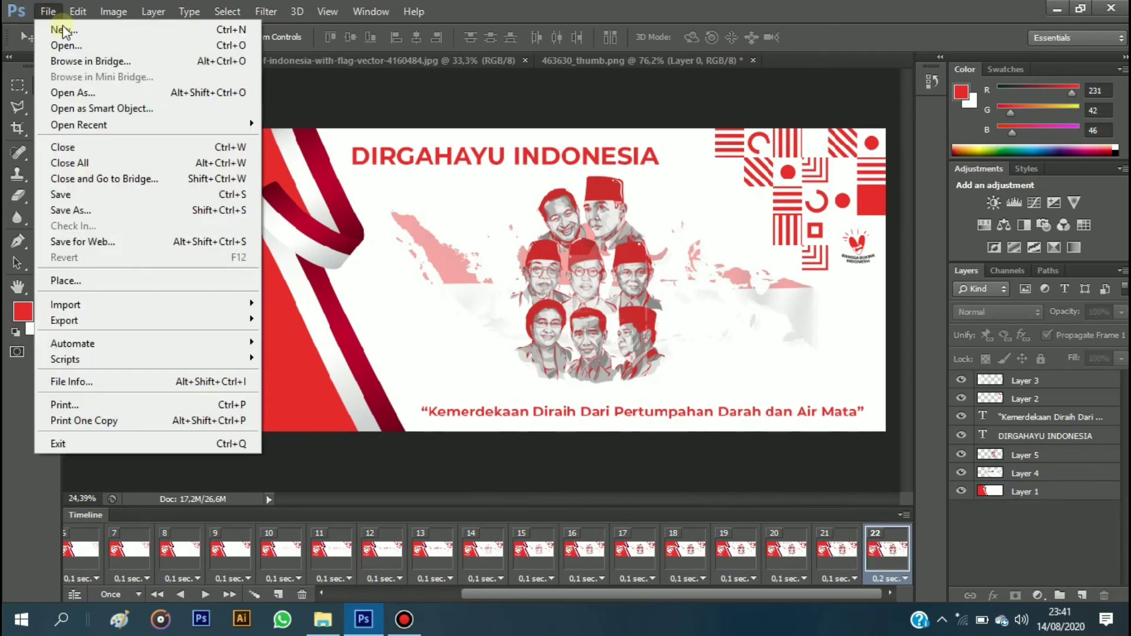
left_click(165, 241)
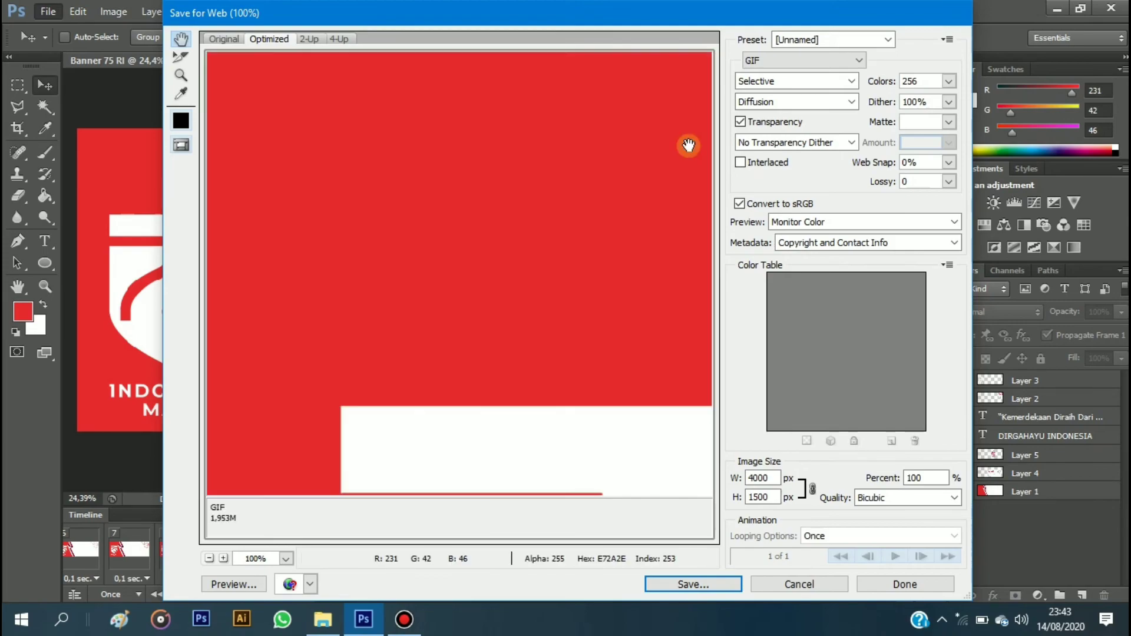
scroll(533, 220, "down", 2)
scroll(533, 220, "down", 4)
left_click(776, 60)
left_click(752, 75)
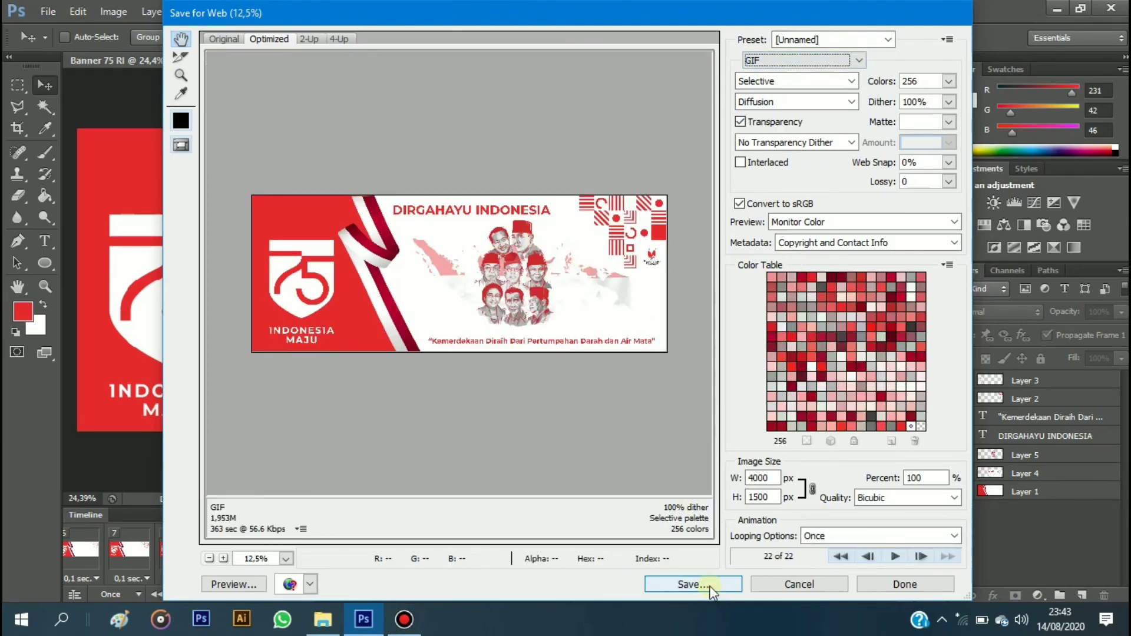
Save as Banner-75-RI.gif in the kopral's project folder with default settings, Images Only.
left_click(694, 585)
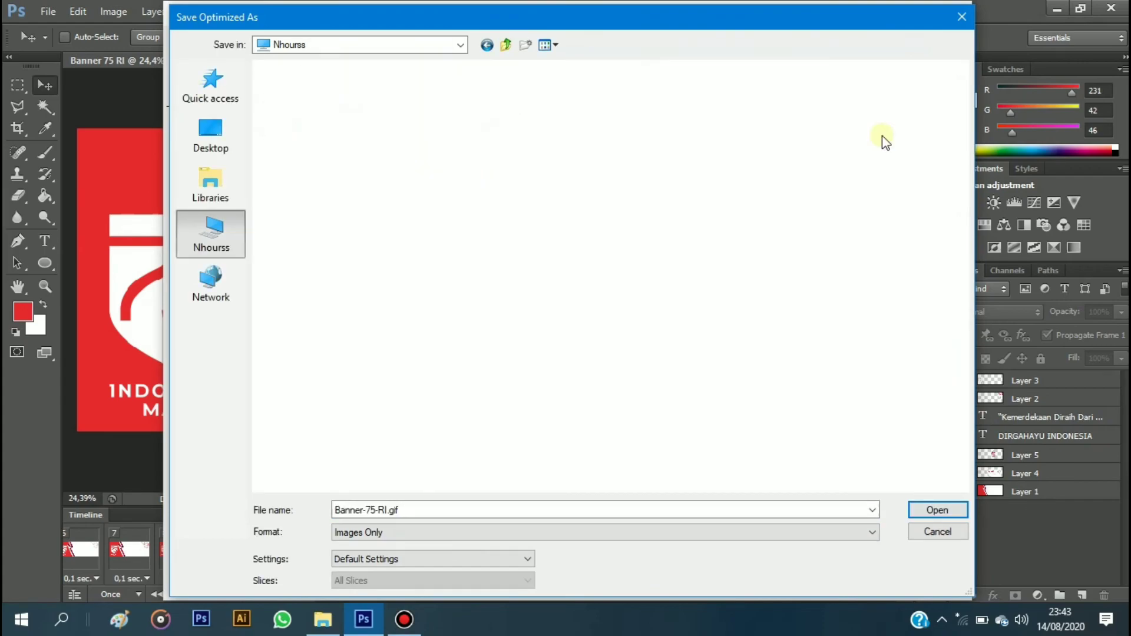
left_click(519, 559)
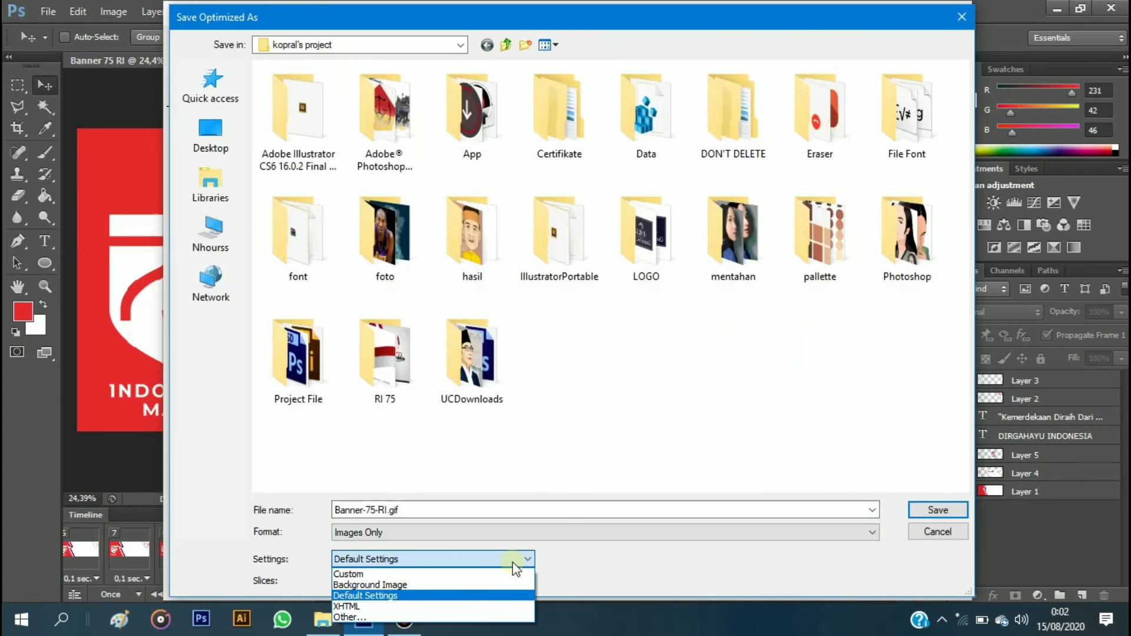
left_click(807, 533)
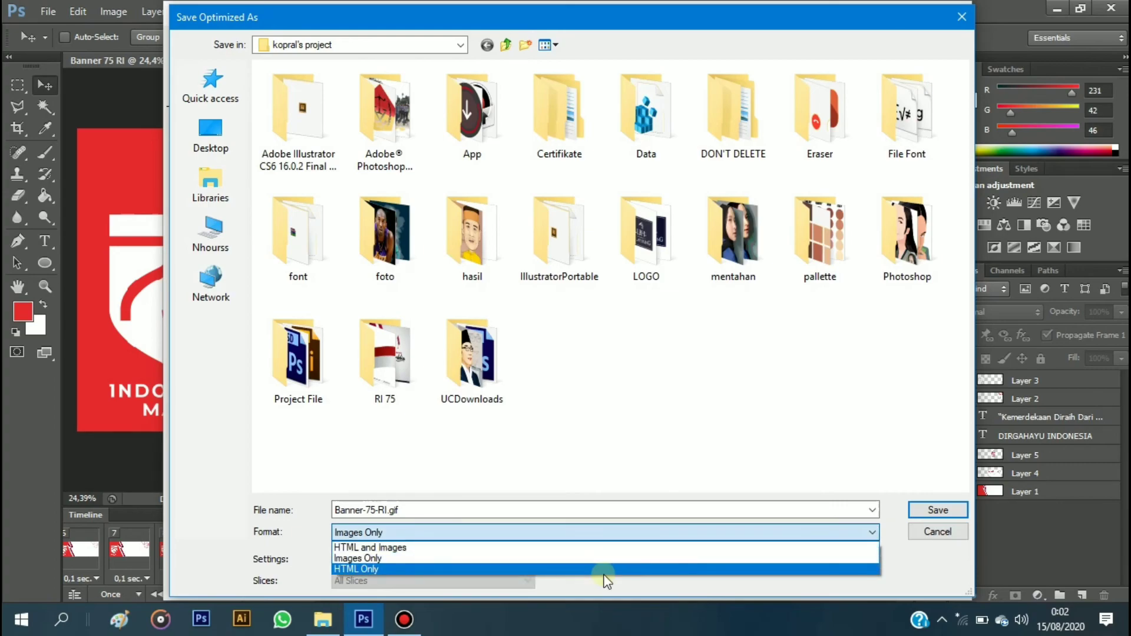
left_click(666, 593)
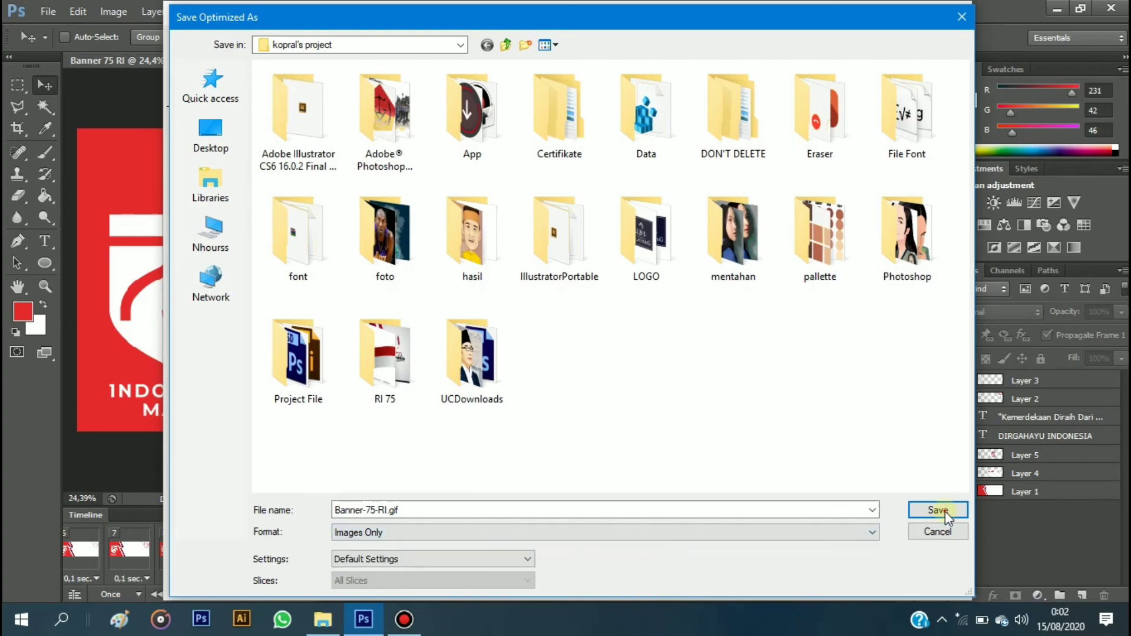
key("Return")
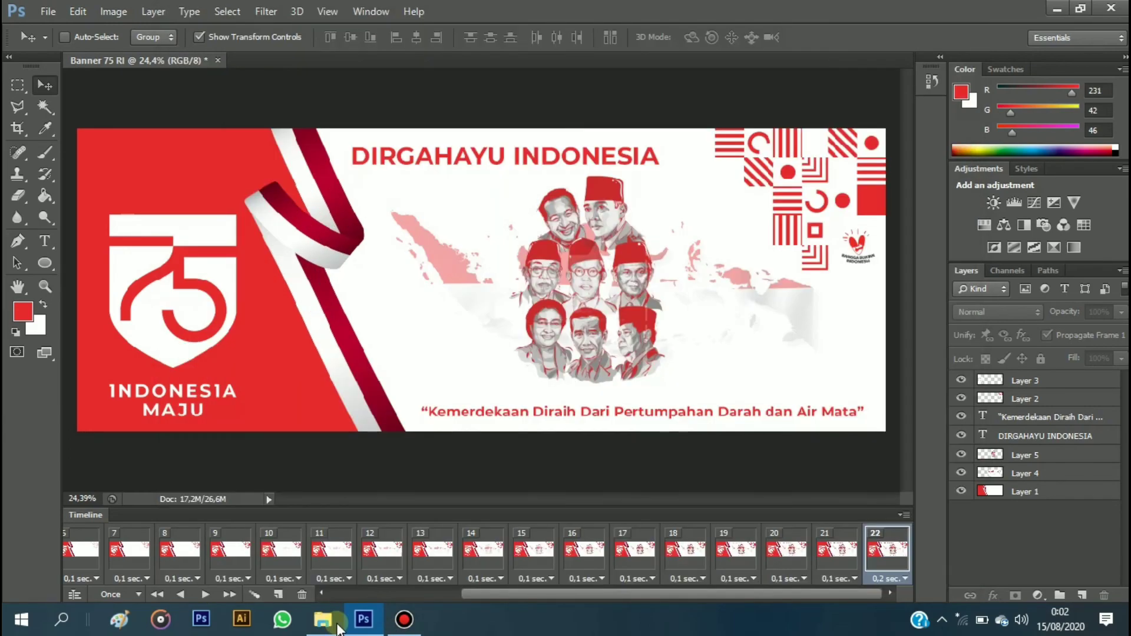
mouse_move(323, 620)
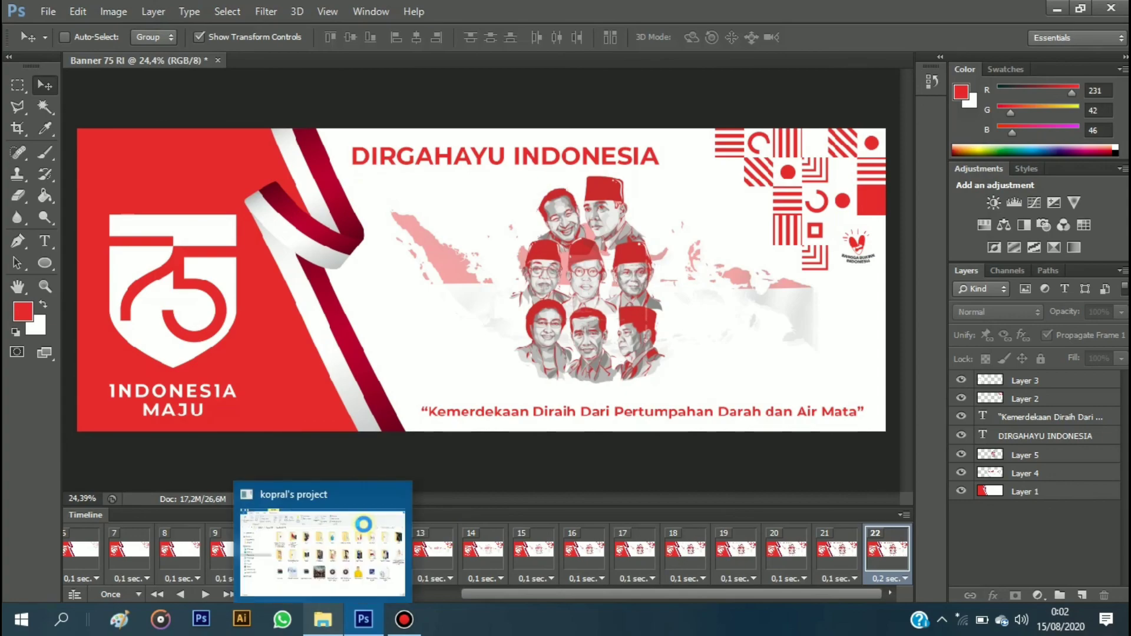
Bring up the kopral's project folder in File Explorer to check Banner-75-RI.
left_click(364, 524)
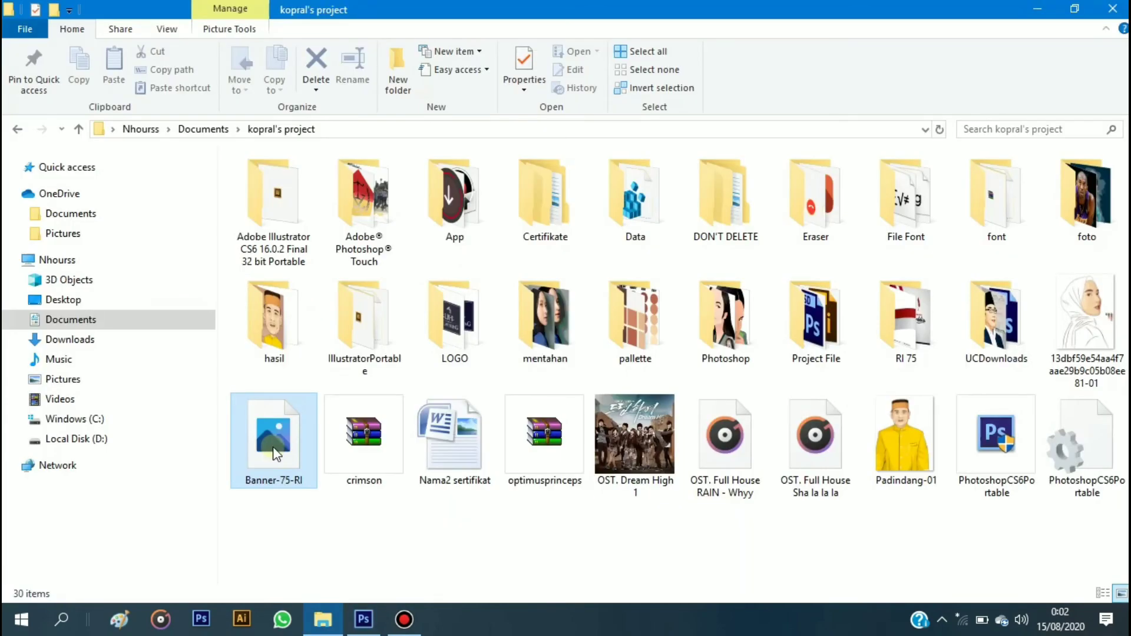